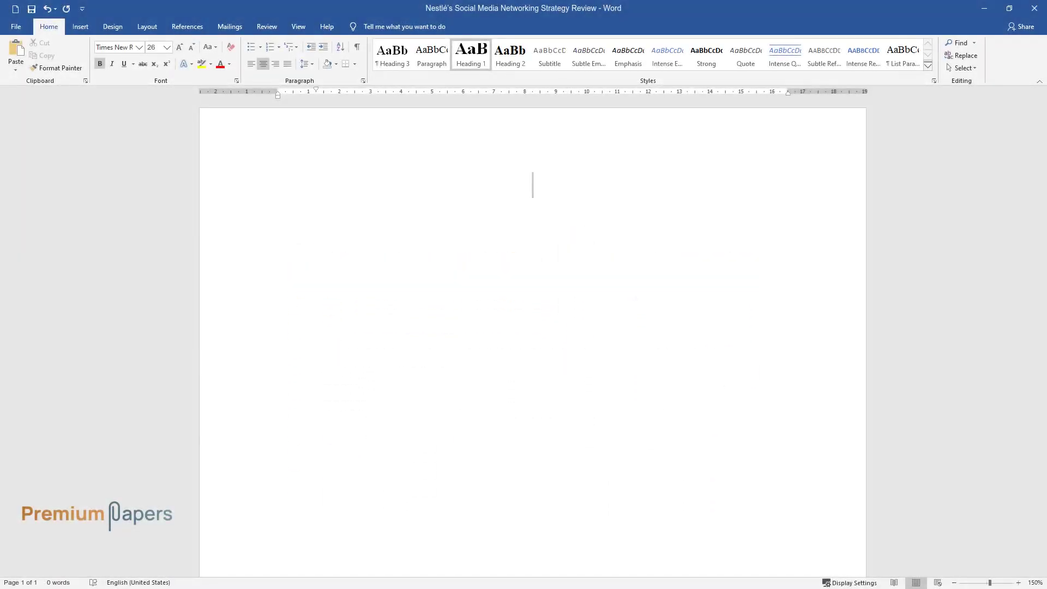
- Enter the title 'Nestlé's Social Media Networking Strategy Review' and start a body line beneath it
text(Nestlé's Social Media Netw)
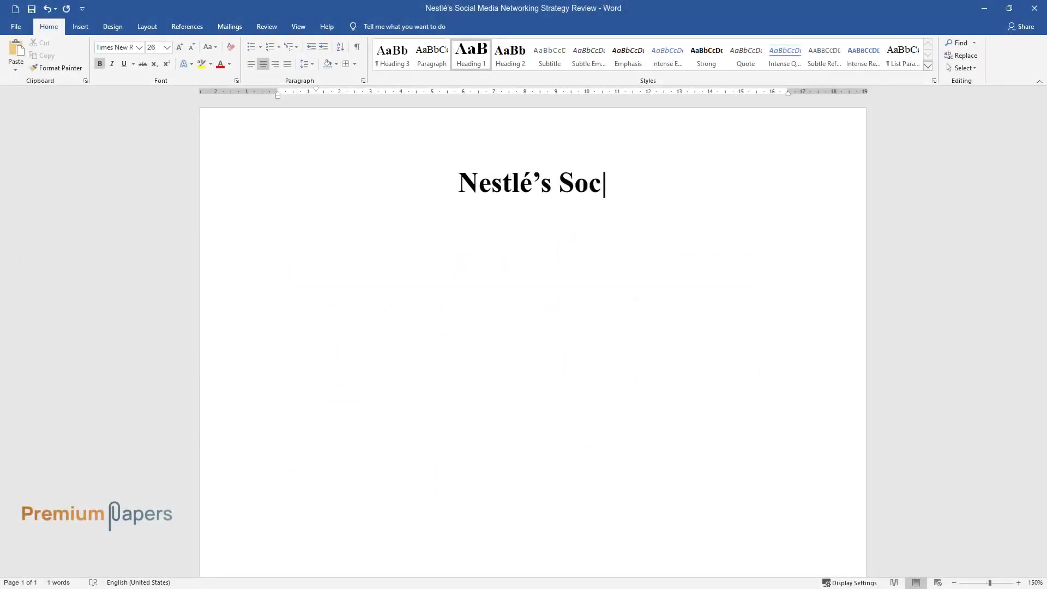
text(orking Strategy Review)
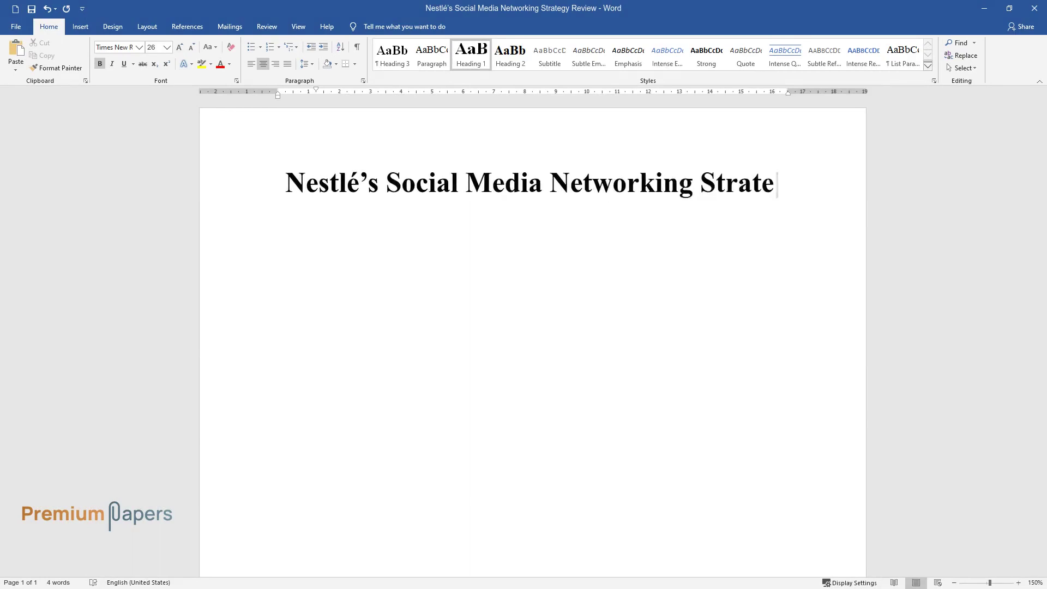
key(Return)
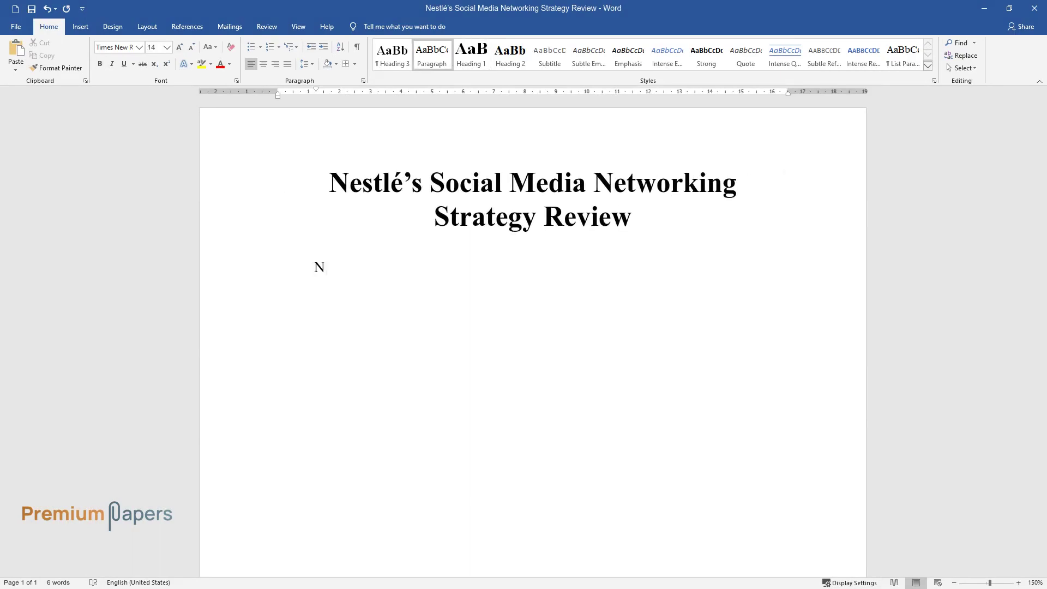
- Write the introduction on Nestlé, the Vevey-based food company, ending 'through its proper application.', then start a heading line
text(Nestlé is the world's largest food and nu)
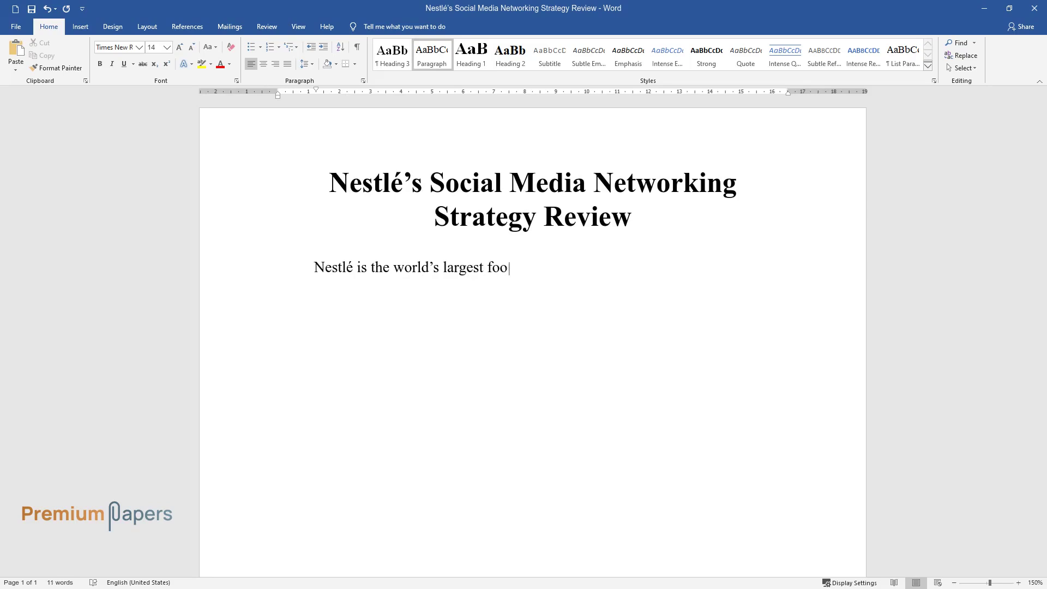
text(trition company, headquar)
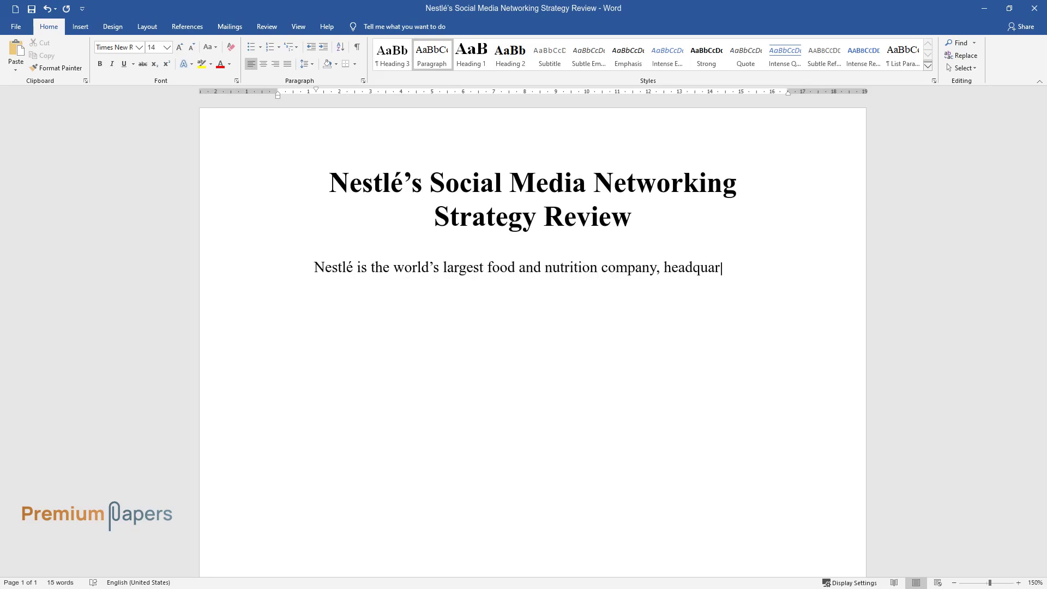
text(tered in Vevey, Switzerland. The)
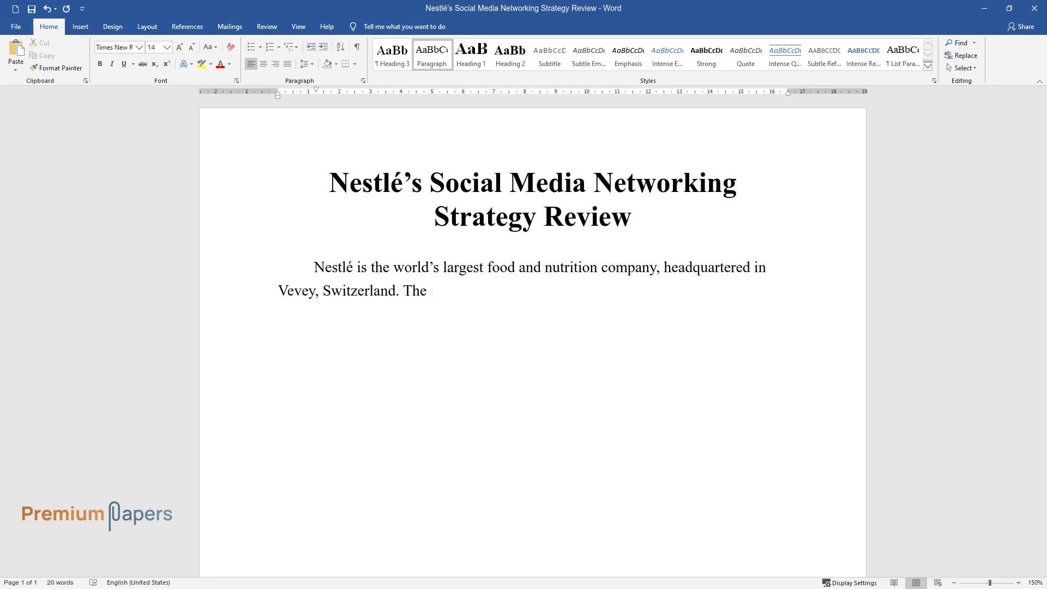
text( company functions in over 80 coun)
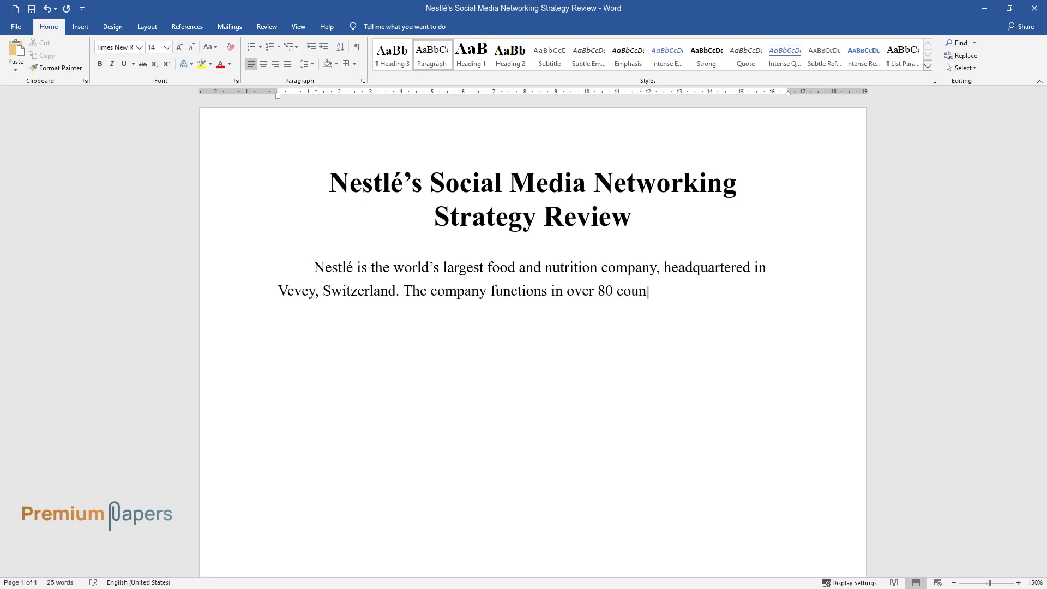
text(tries of the world. Nestlé promo)
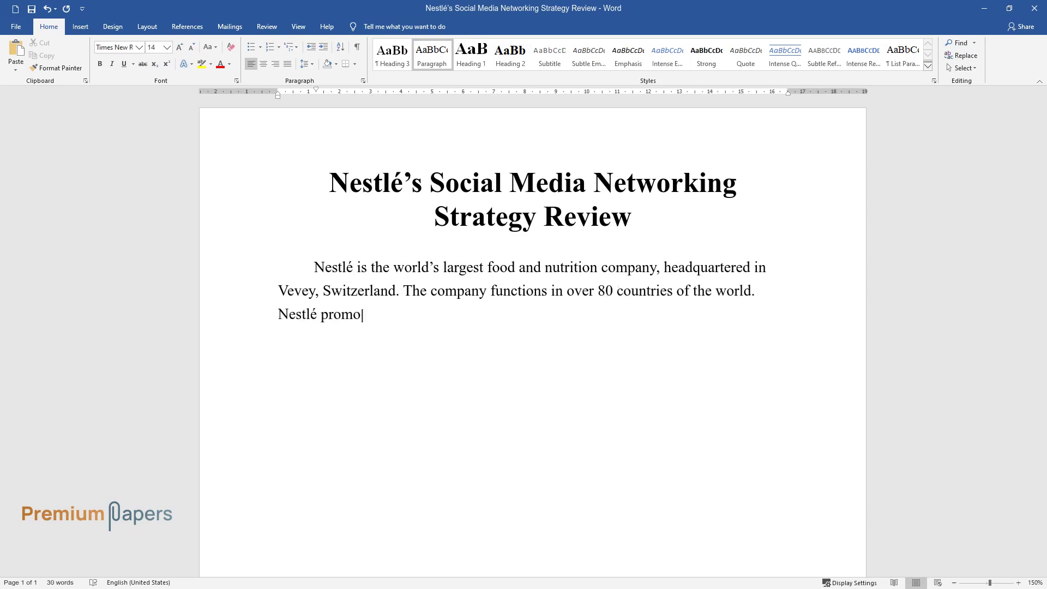
text(tes nutrition, health, and wellne)
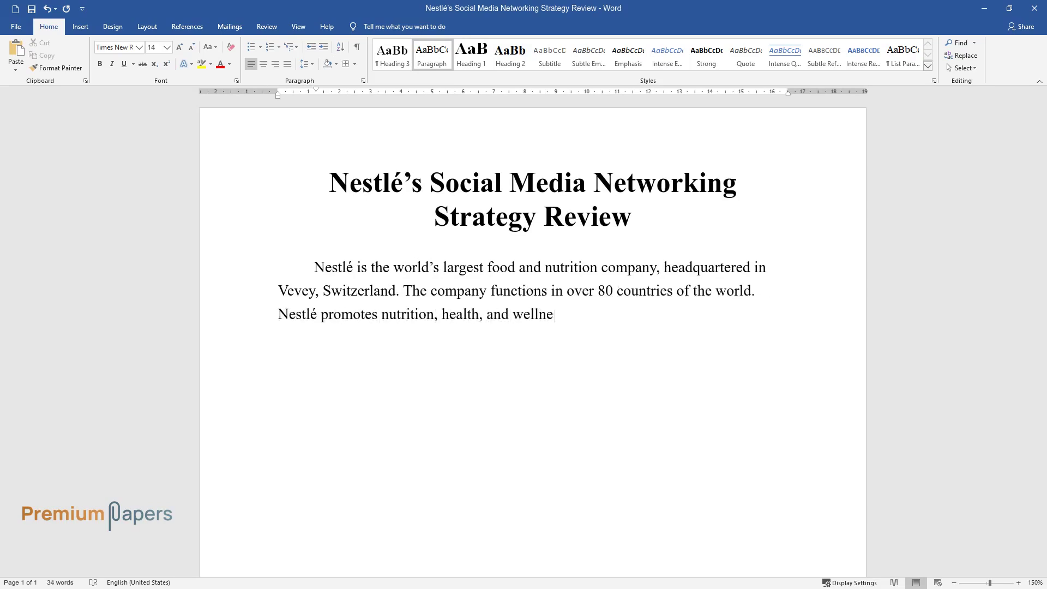
text(ss by creating shared val)
text(ues across the organization. The)
text( use of social media has assumed significa)
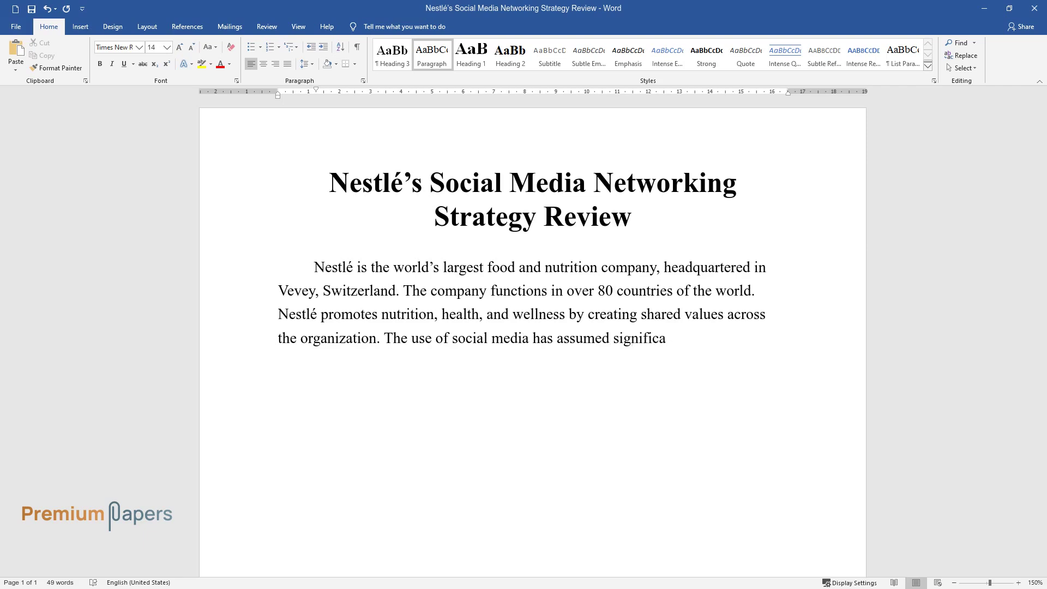
text(nce in the world of digital marke)
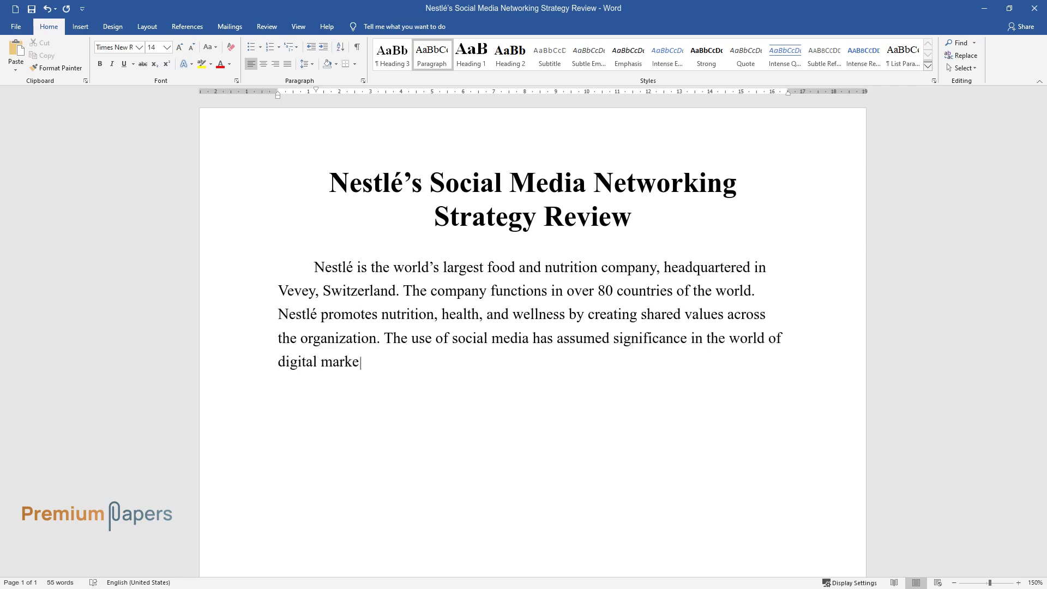
text(ting and for establishing a clos)
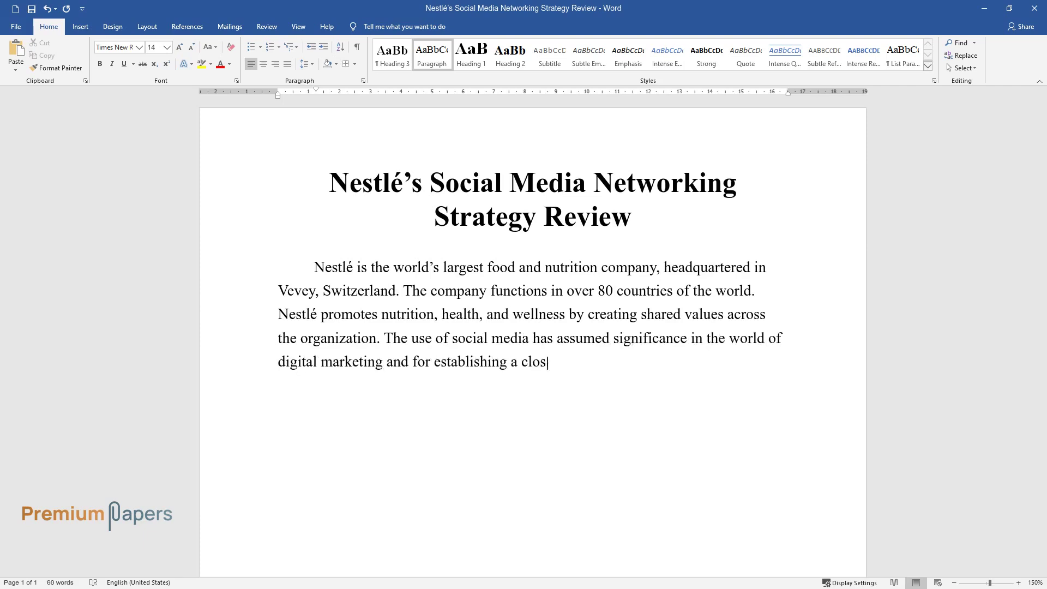
text(e connection between employers, e)
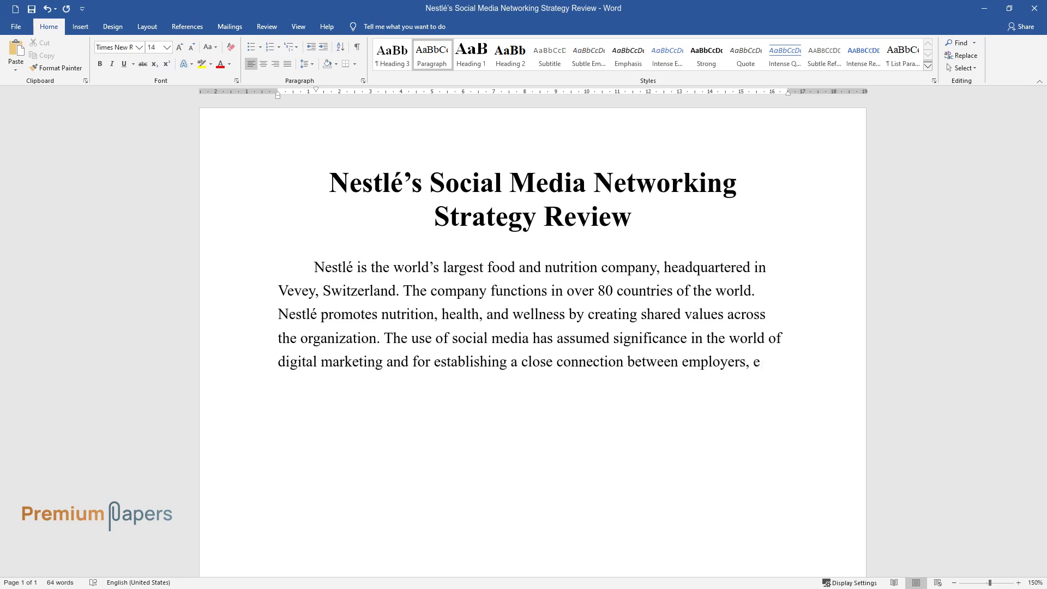
text(mployees, and consumers. For a gl)
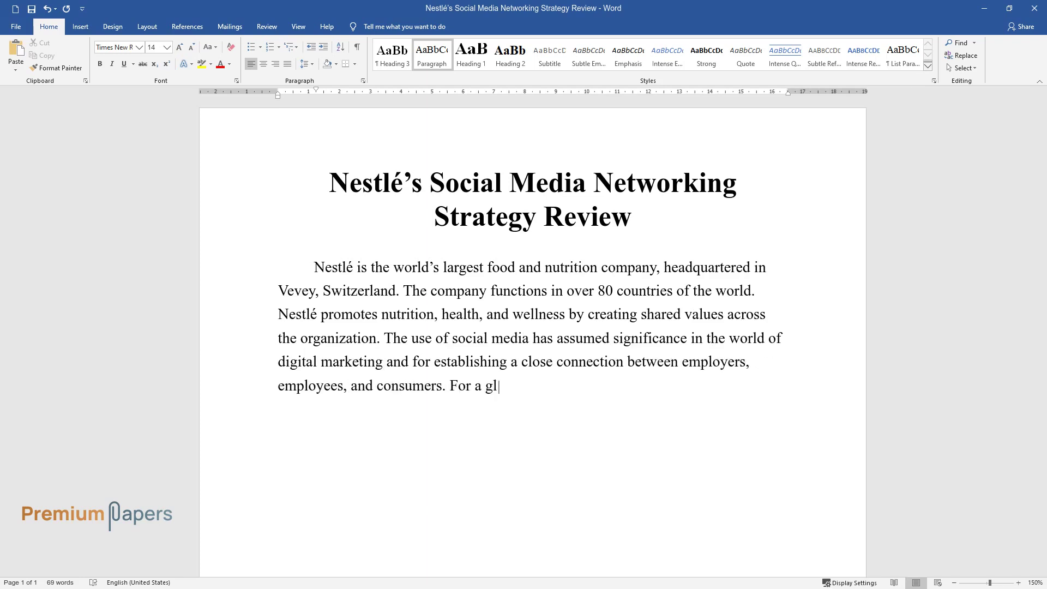
text(obal company like Nestlé, it beco)
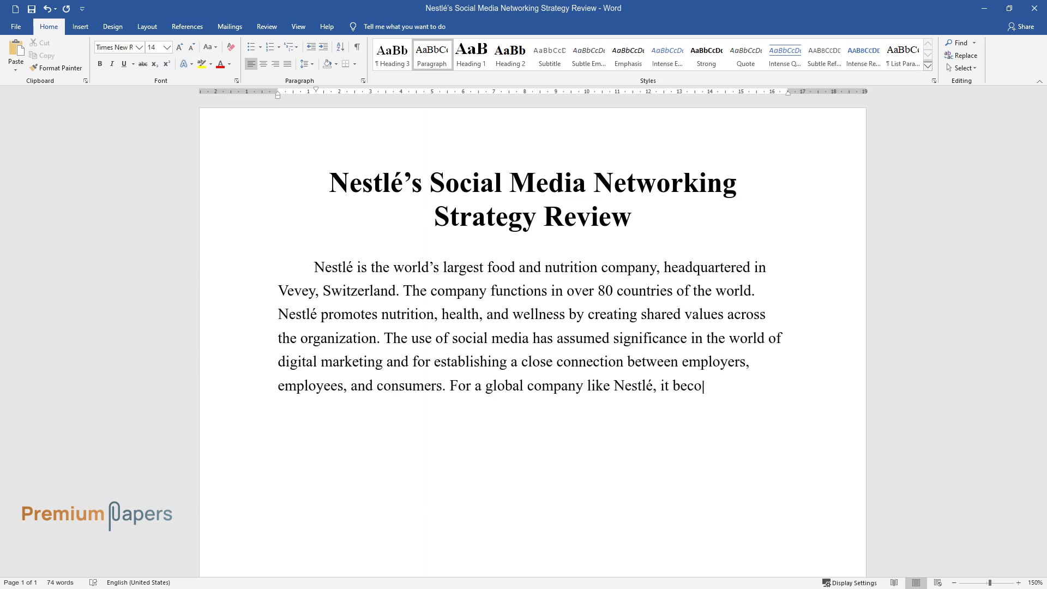
text(mes central to establishing its s)
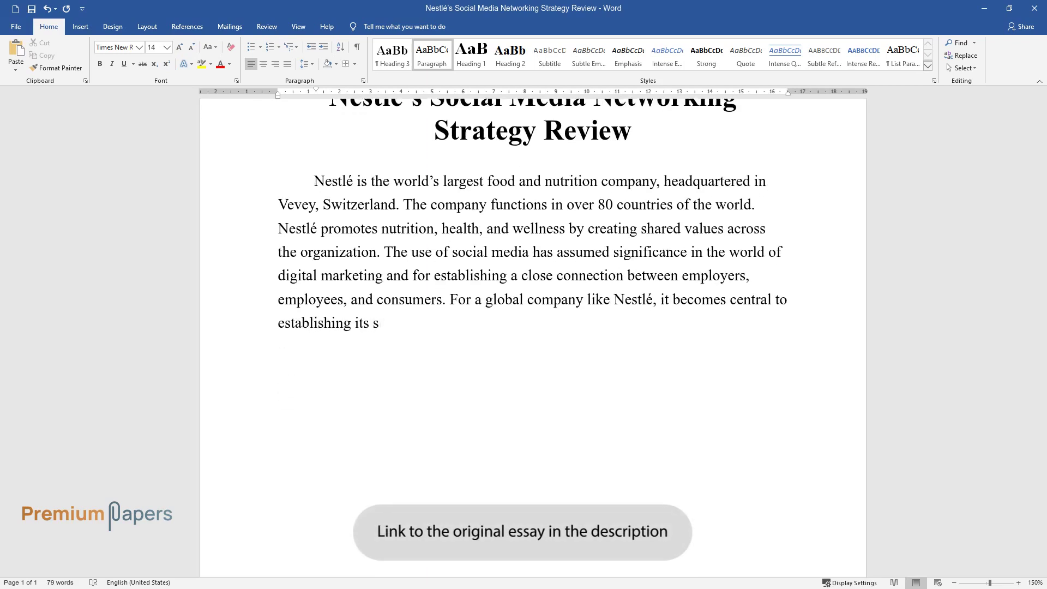
text(ocial media footprint. This comp)
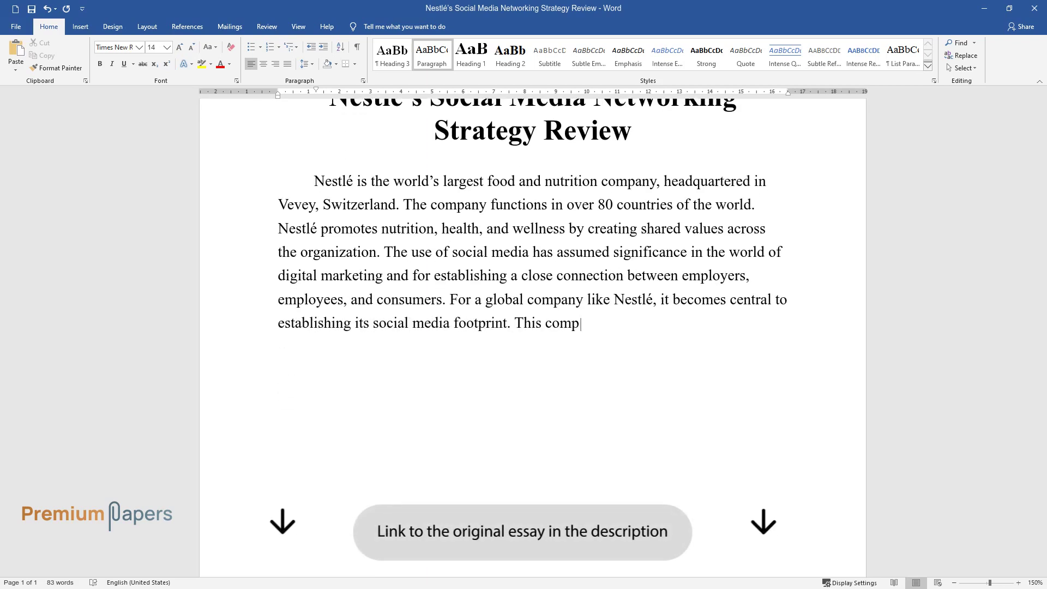
text(any analysis seeks to understand )
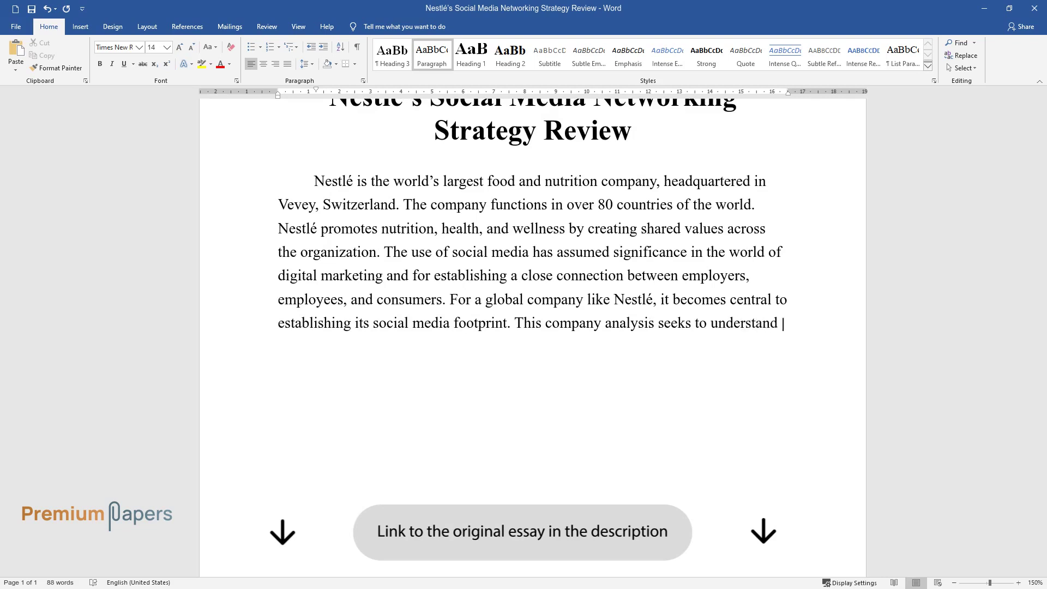
text(the usage of social media by Nest)
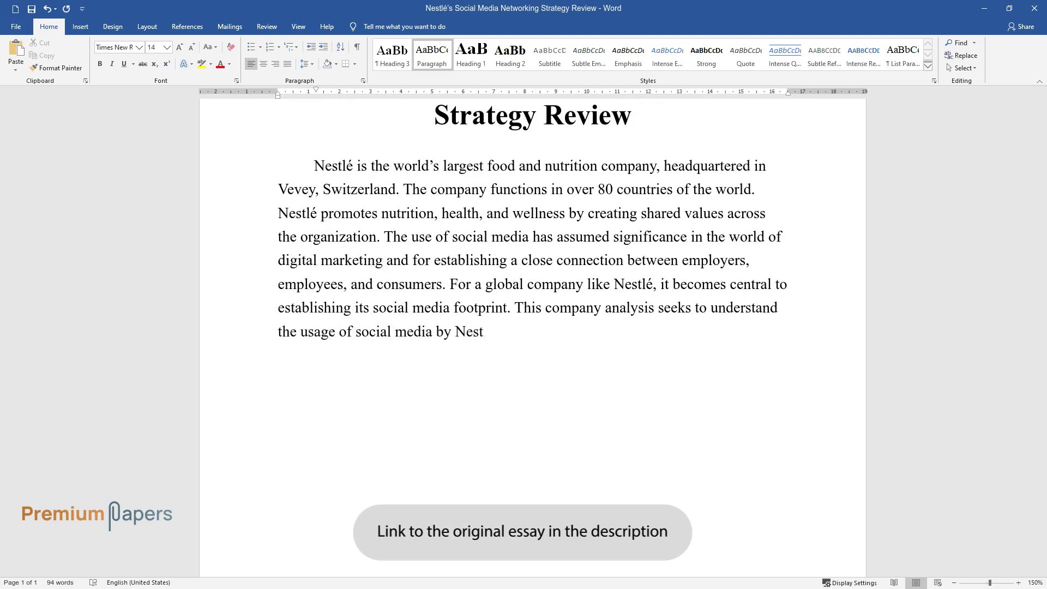
text(lé, and the strategy adopted to )
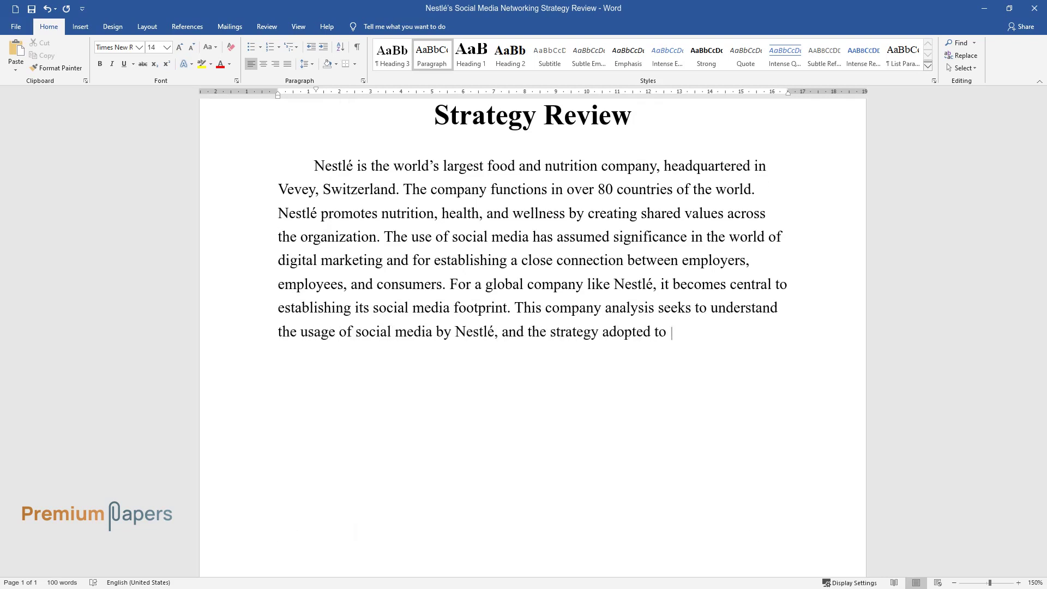
text(attract and handle customers throu)
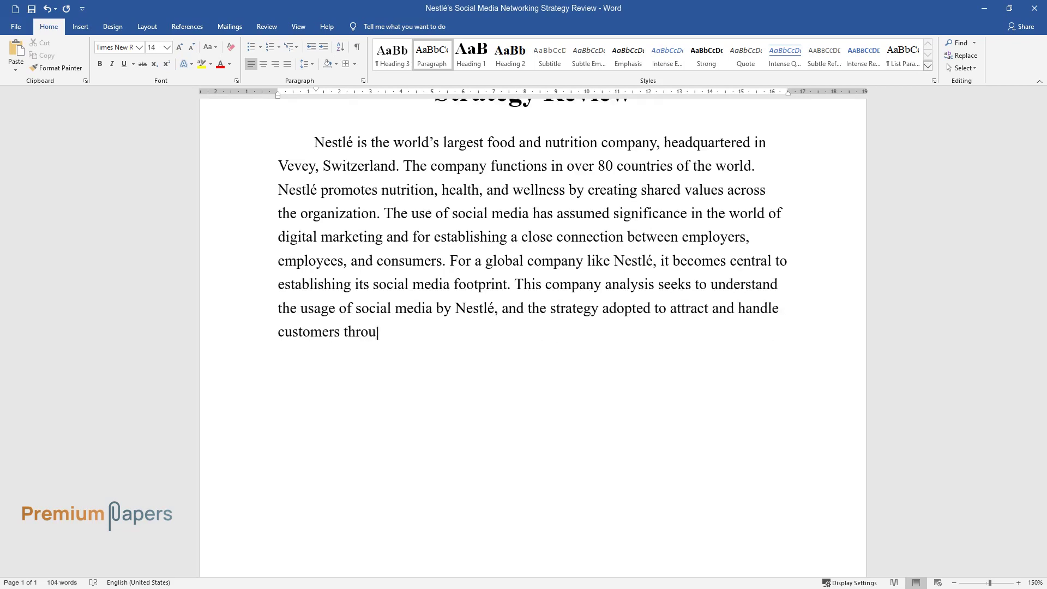
text(gh its proper application.)
key(Return)
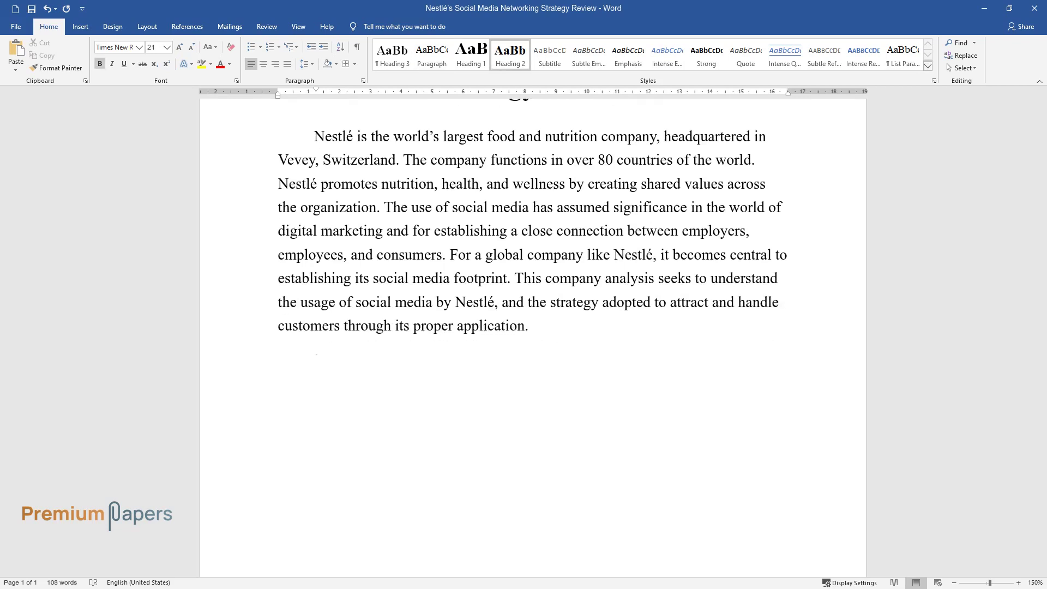
- Add the heading 'Usage of Social Media' and its paragraph starting 'On visiting Nestlé's website, one finds…'
text(Usage of Soci)
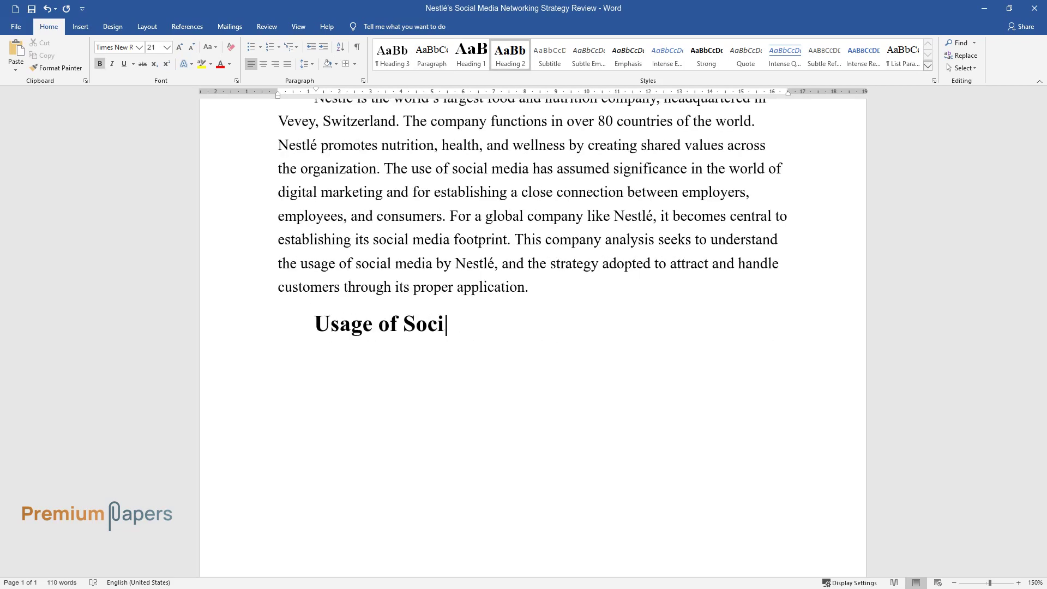
text(al Media)
key(Return)
text(On )
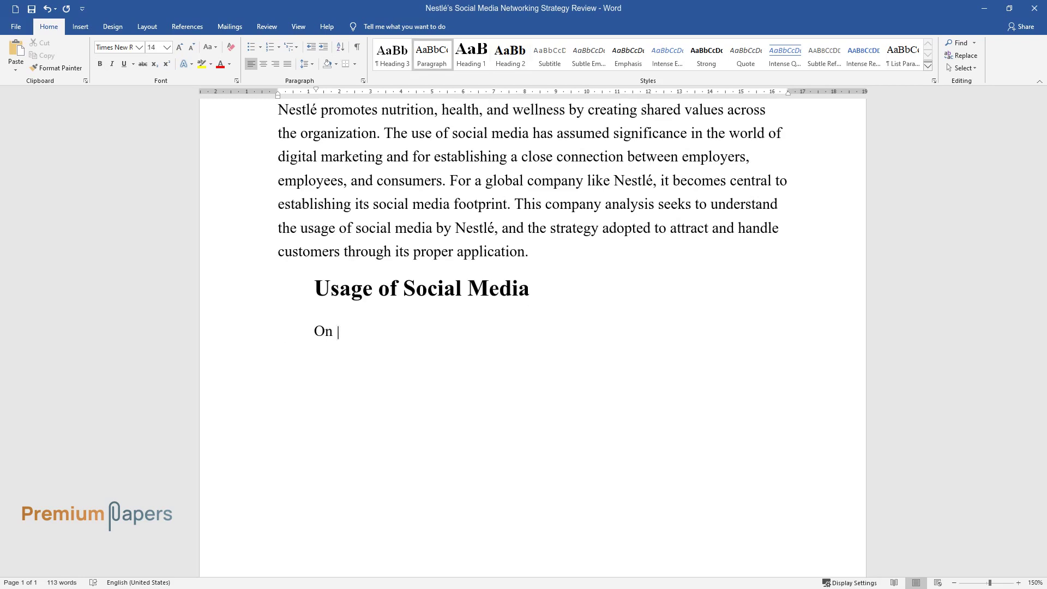
text(visiting Nestlé‘s website, one finds the names of Twitter)
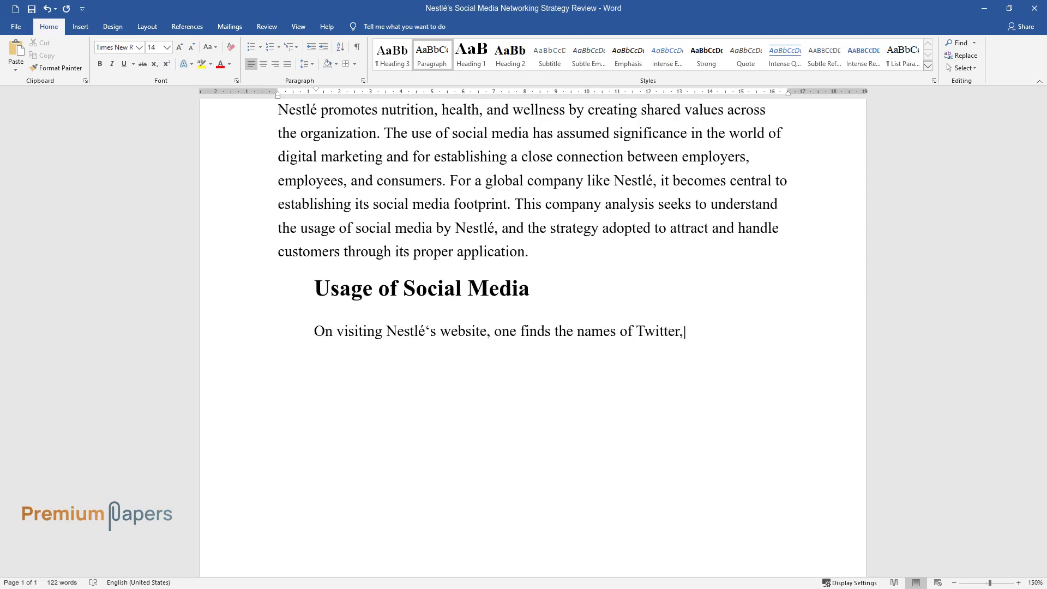
text(, Flickr, YouTube, and Faceboo)
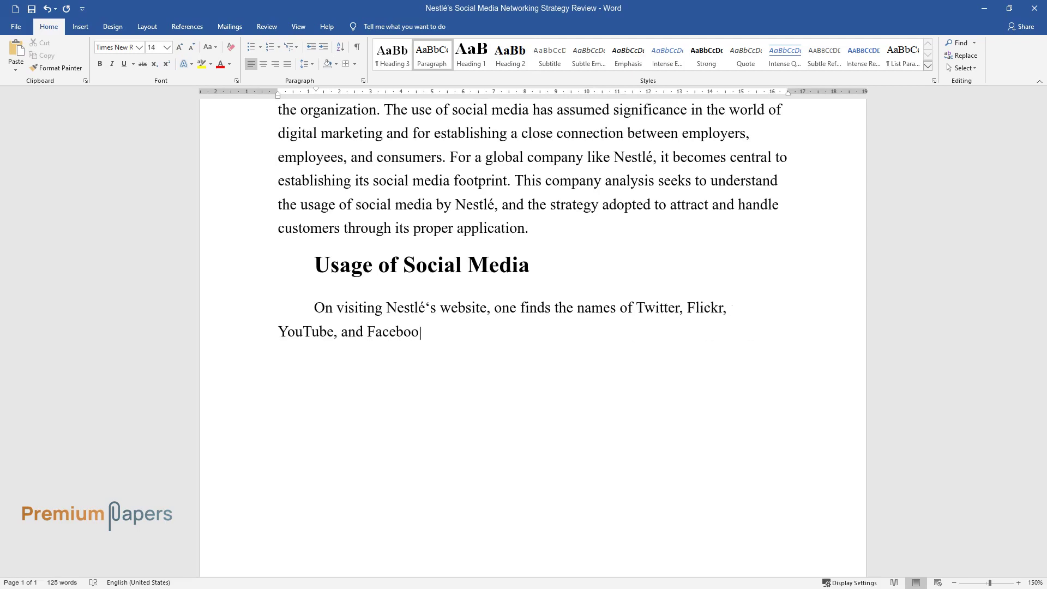
text(k. Further, as we glance thro)
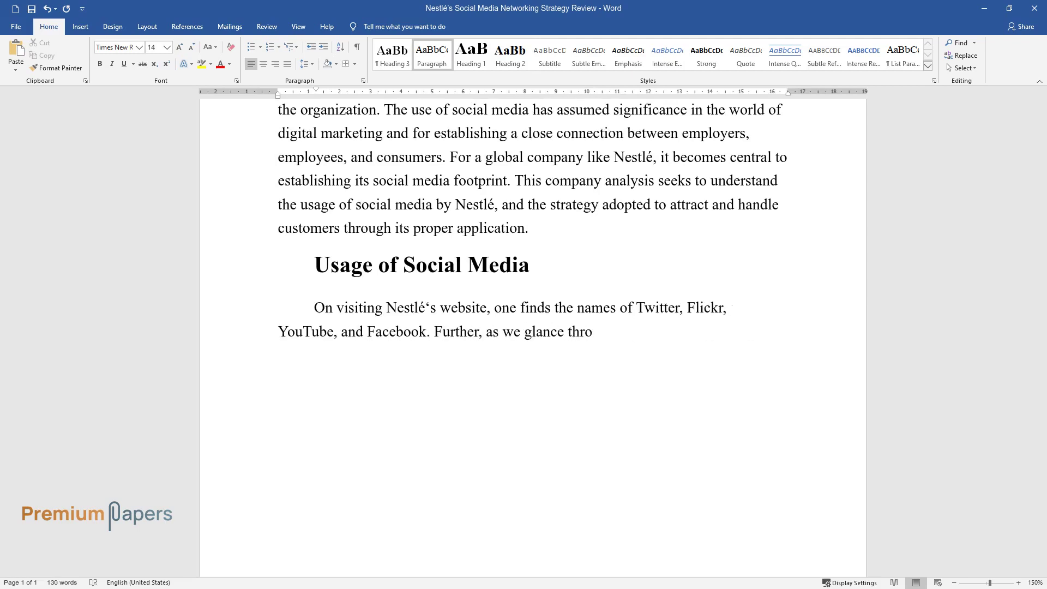
text(ugh the statistical details )
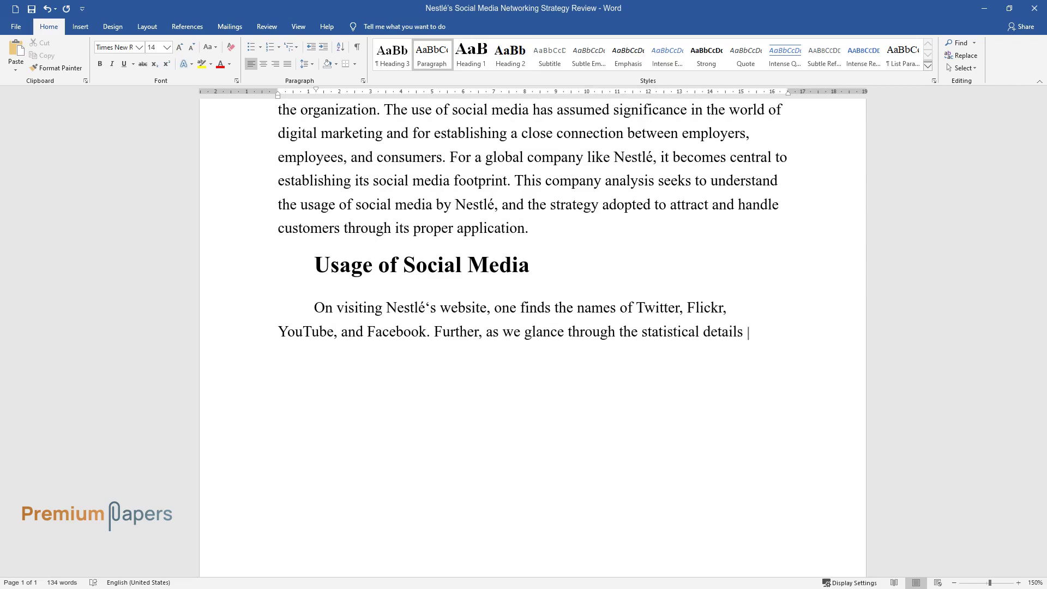
text(of the social media pages of N)
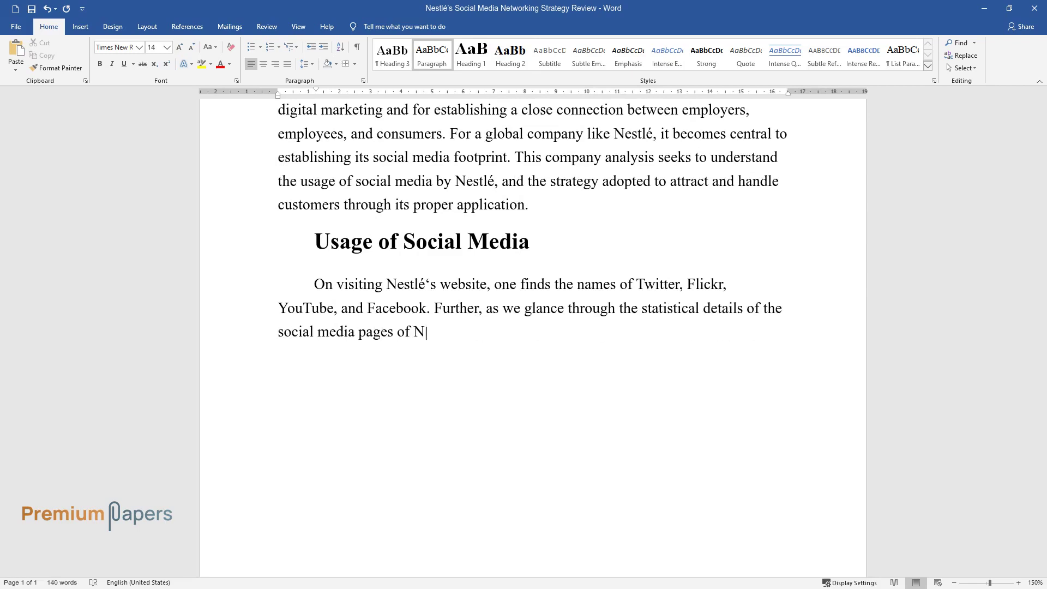
text(estlé as of 21 December 2011,)
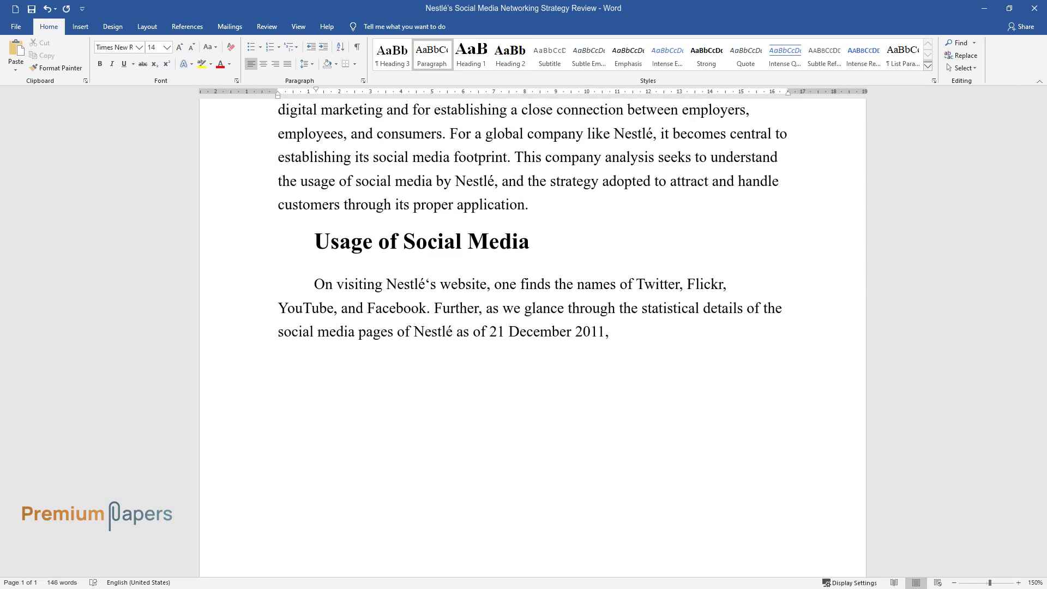
text( we find that there are 282,7)
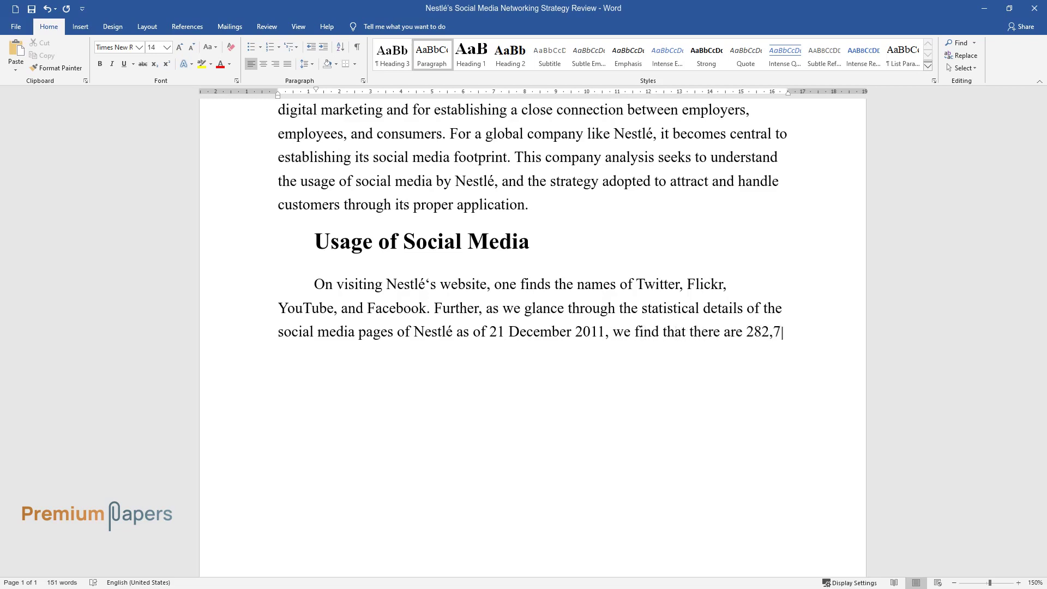
text(45 likes on the Facebook page)
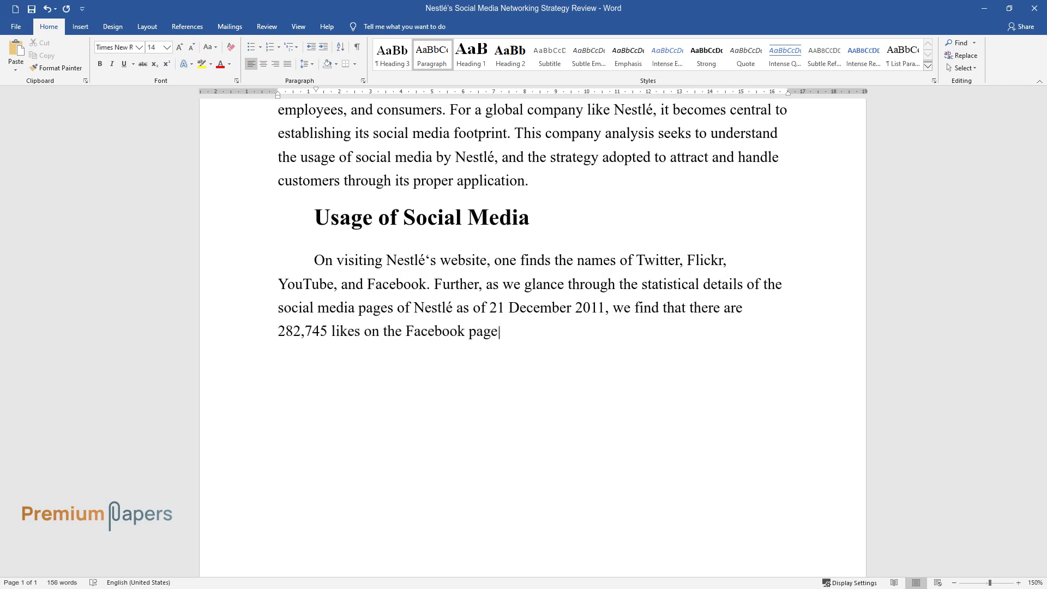
text(, 481 subscribers on YouTube,)
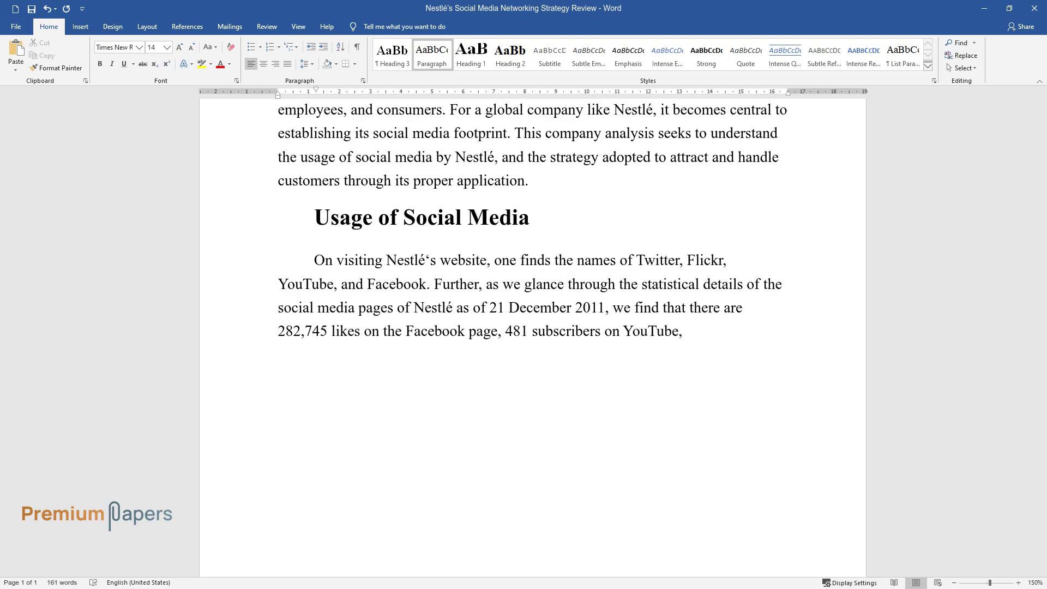
text( and 9,533 followers on Twitt)
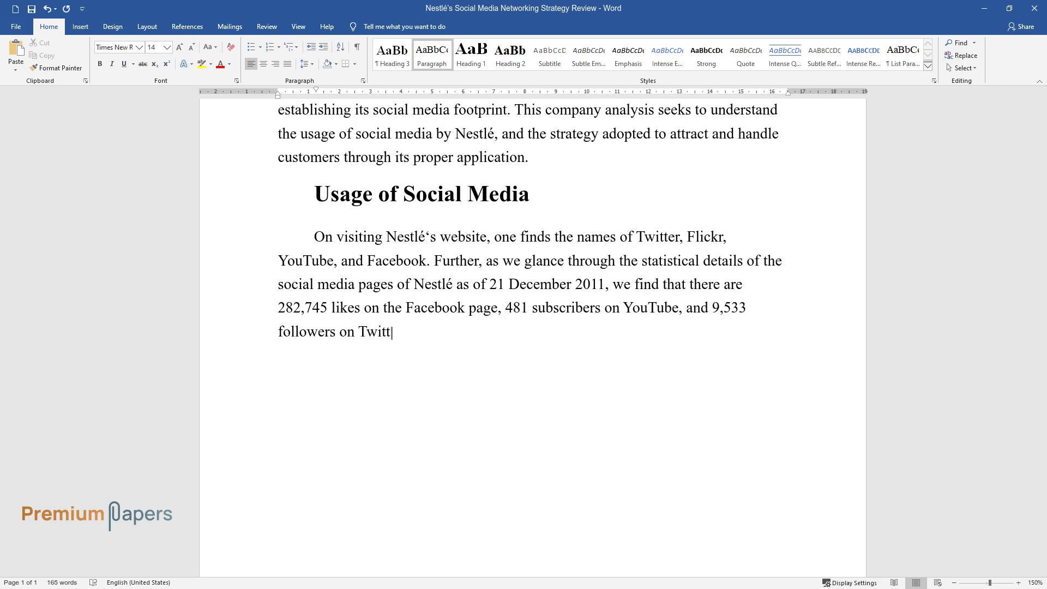
text(er. Flickr has been used to s)
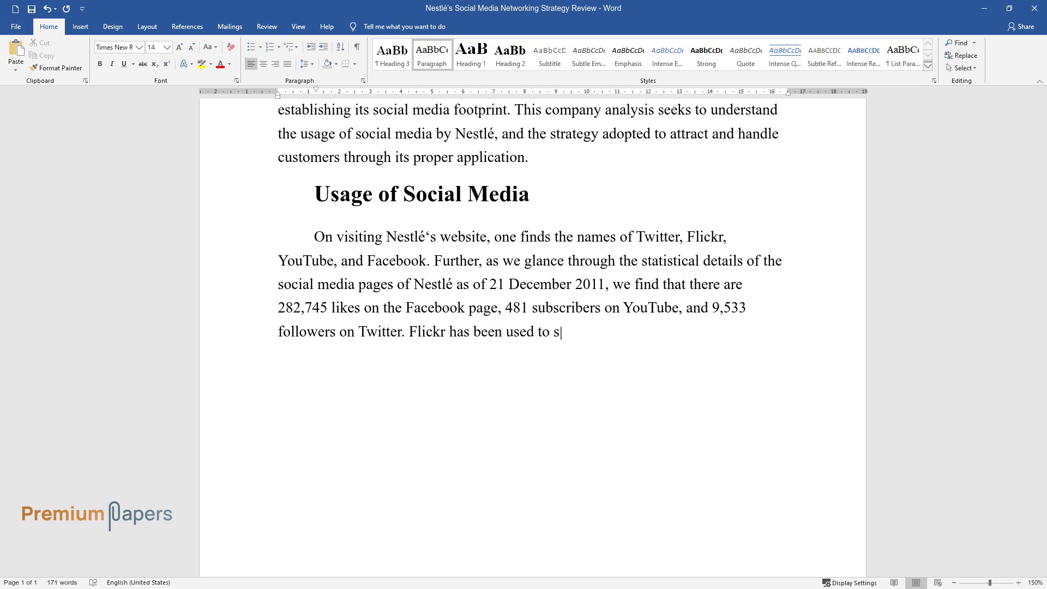
text(hare photos and update viewer)
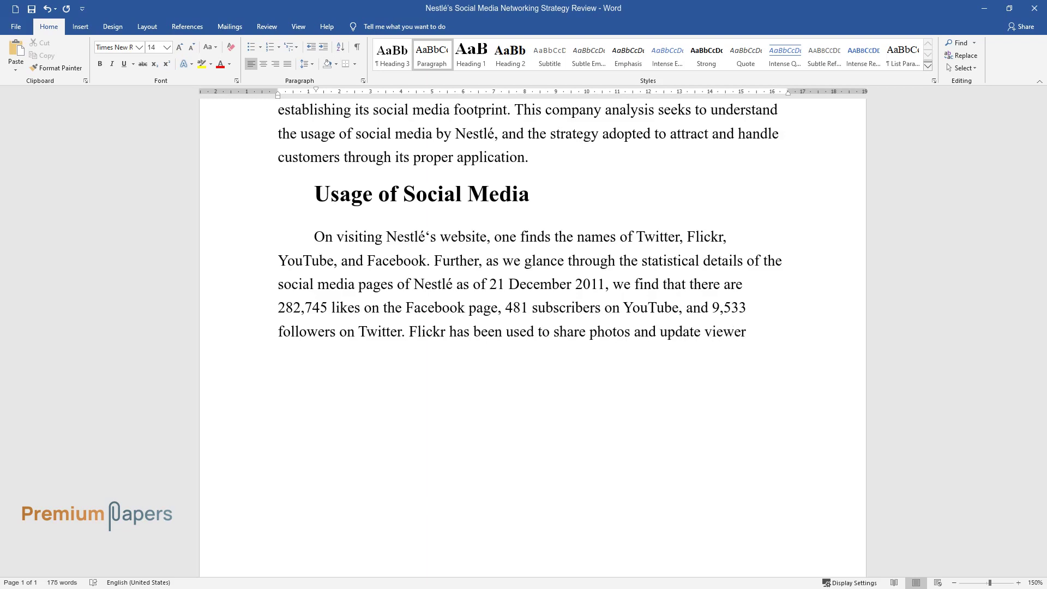
text(s about the events of the pas)
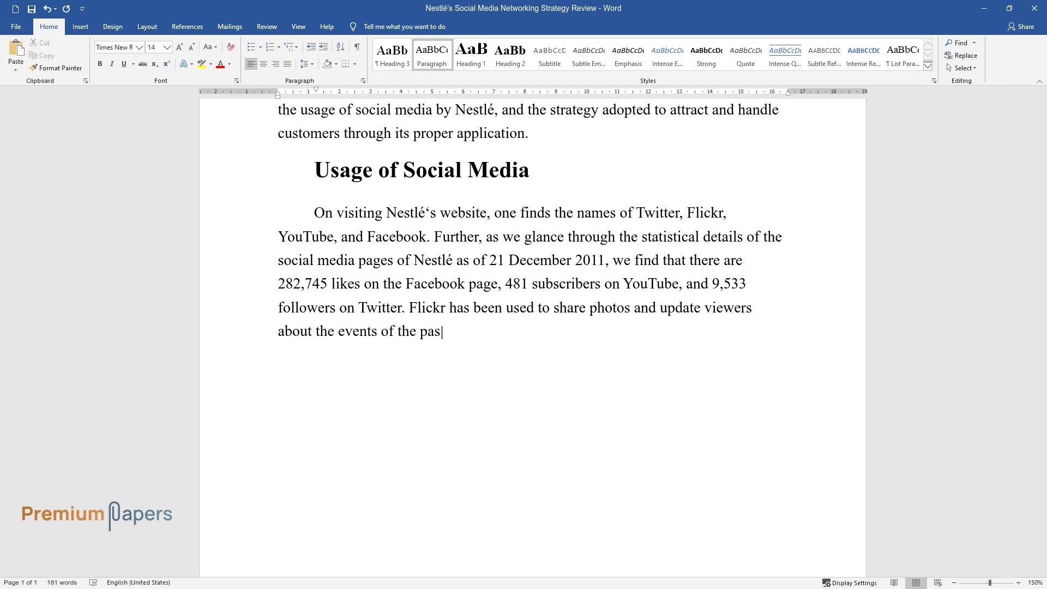
text(t. Searches do show the Nestl)
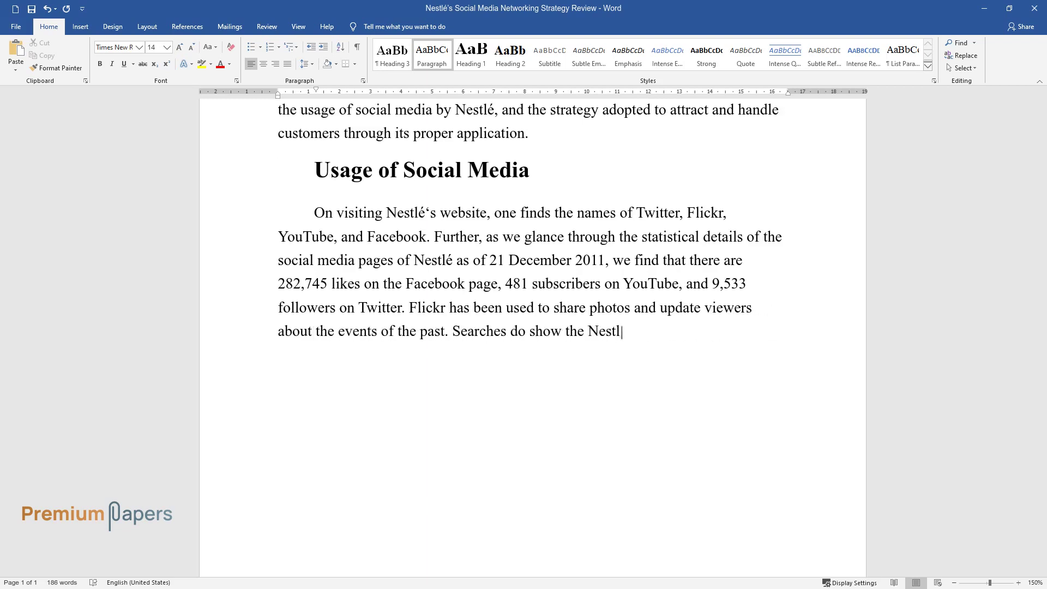
text(é pages on Orkut as well. Cle)
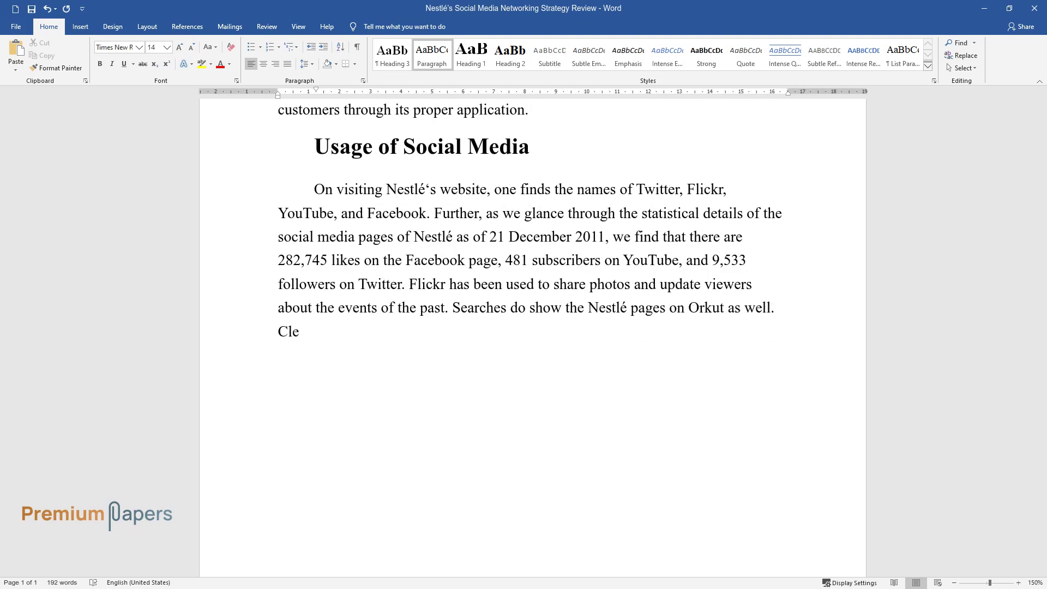
text(arly, after the analysis of )
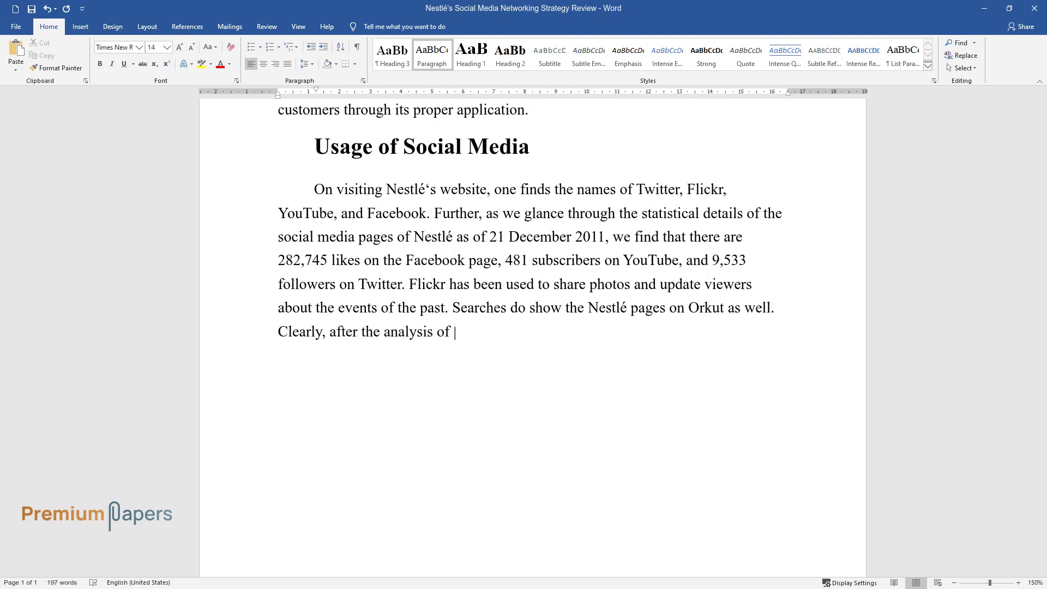
text(recent updates, one would find that Nestlé has been using Faceboo)
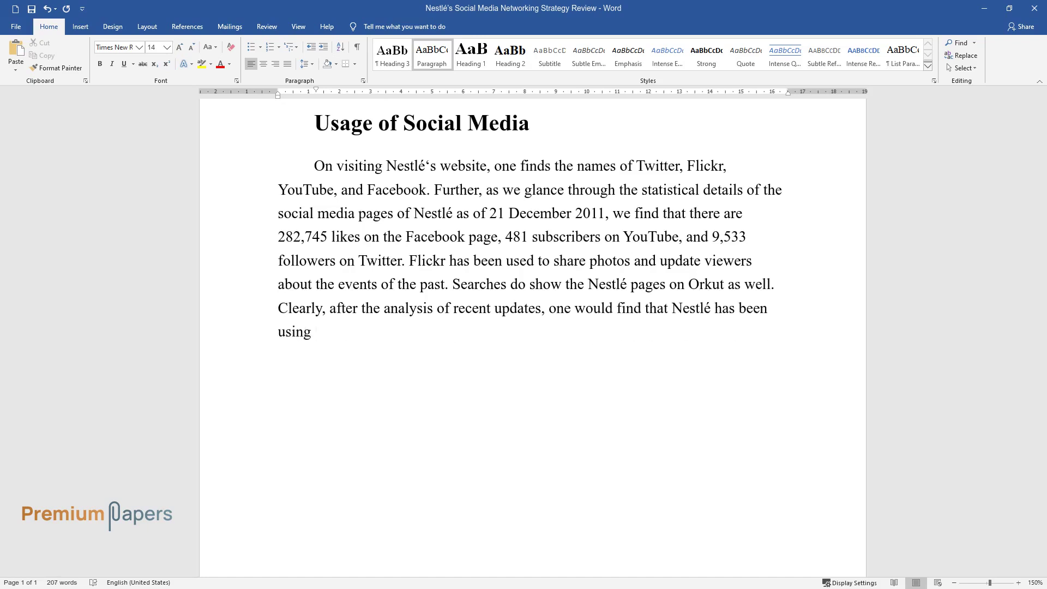
text(k and Twitter extensiv)
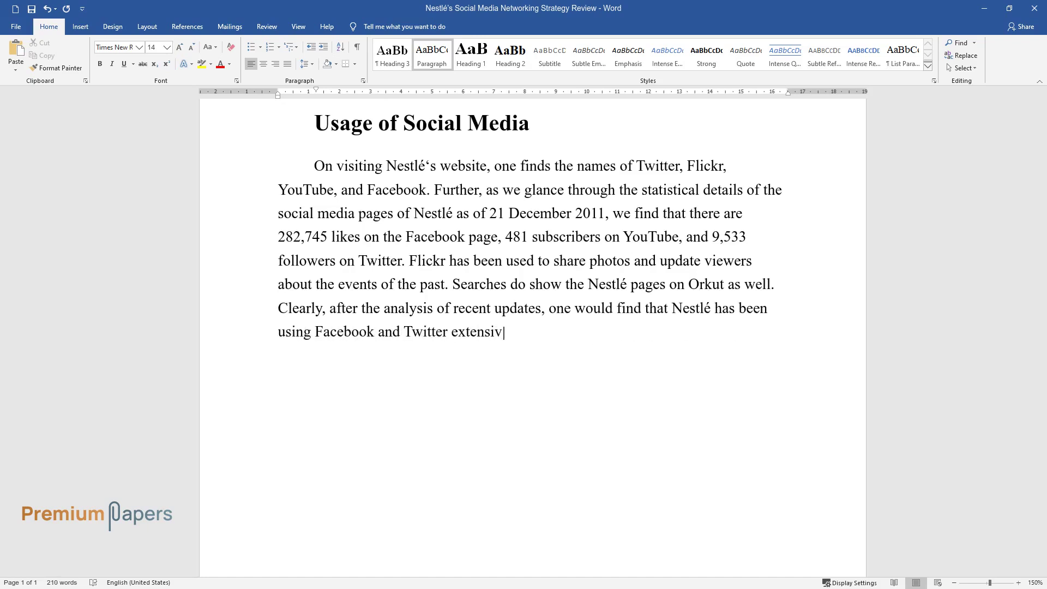
text(ely to connect to the online )
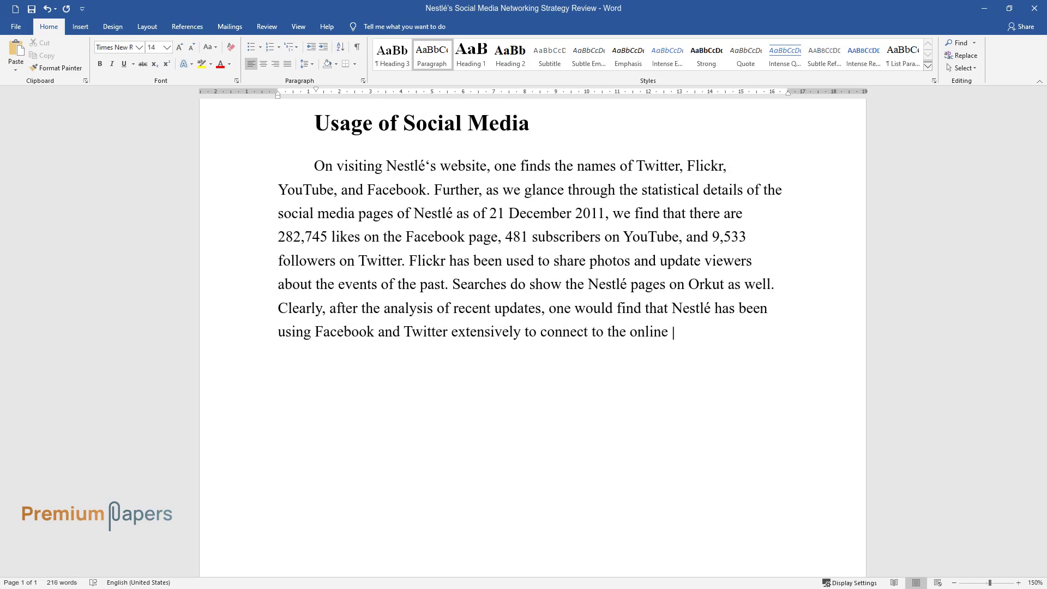
text(community. Facebook boasts ov)
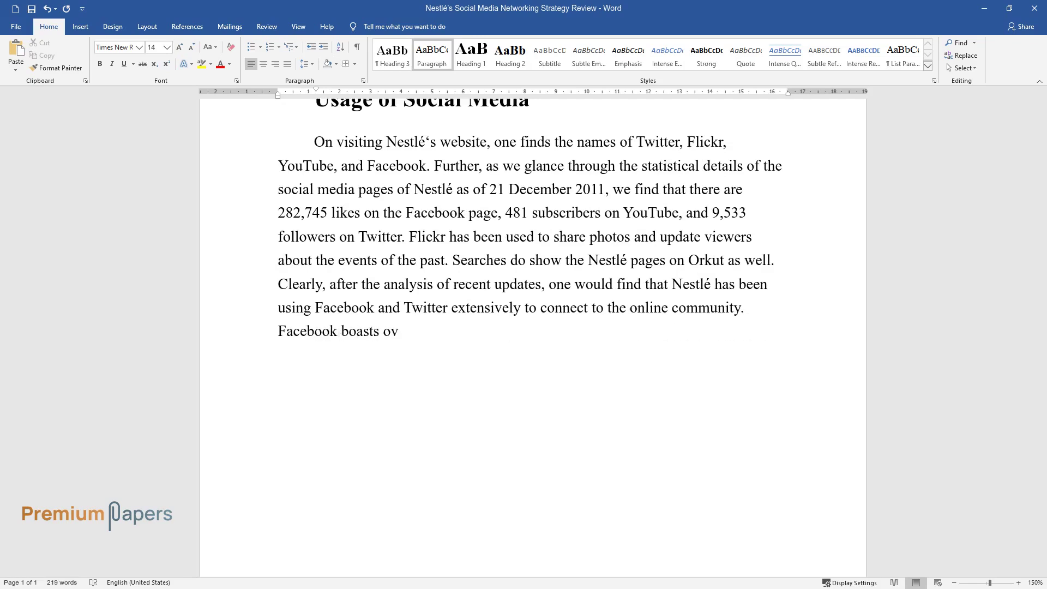
text(er 800 million users, and thi)
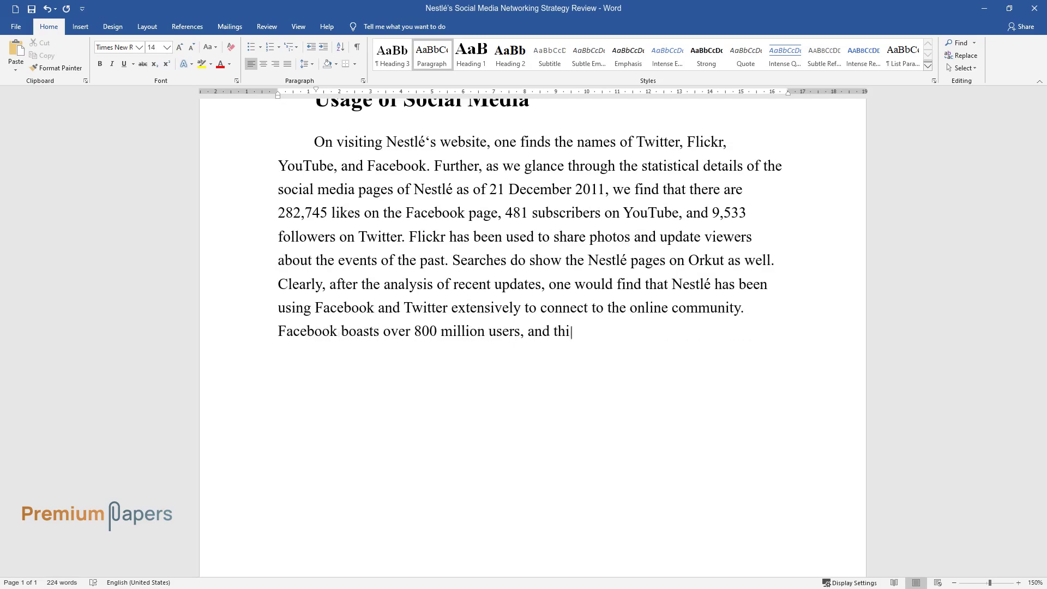
text(s makes every company use it )
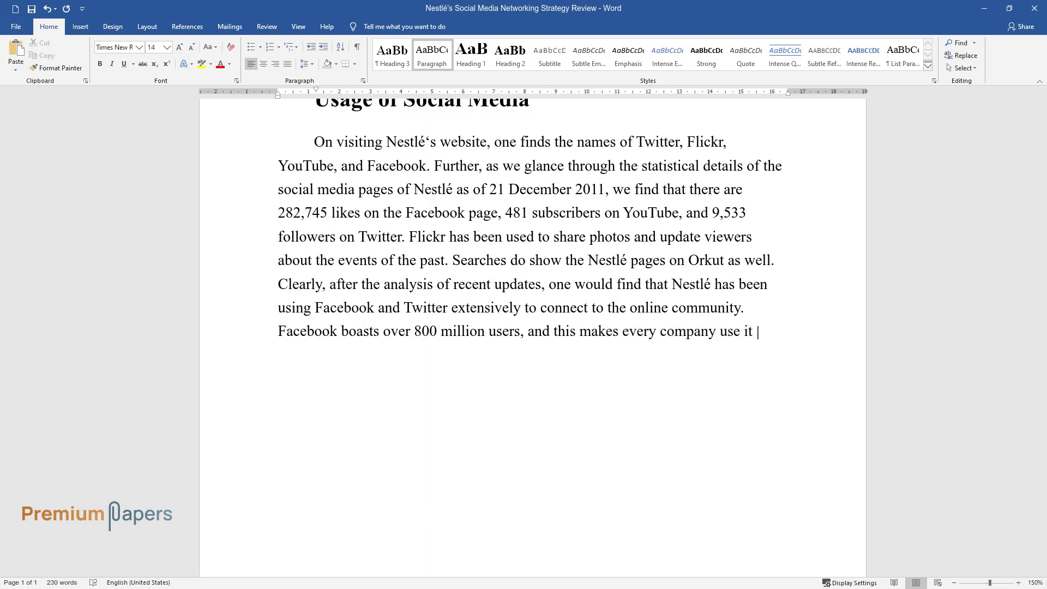
text(as a social con)
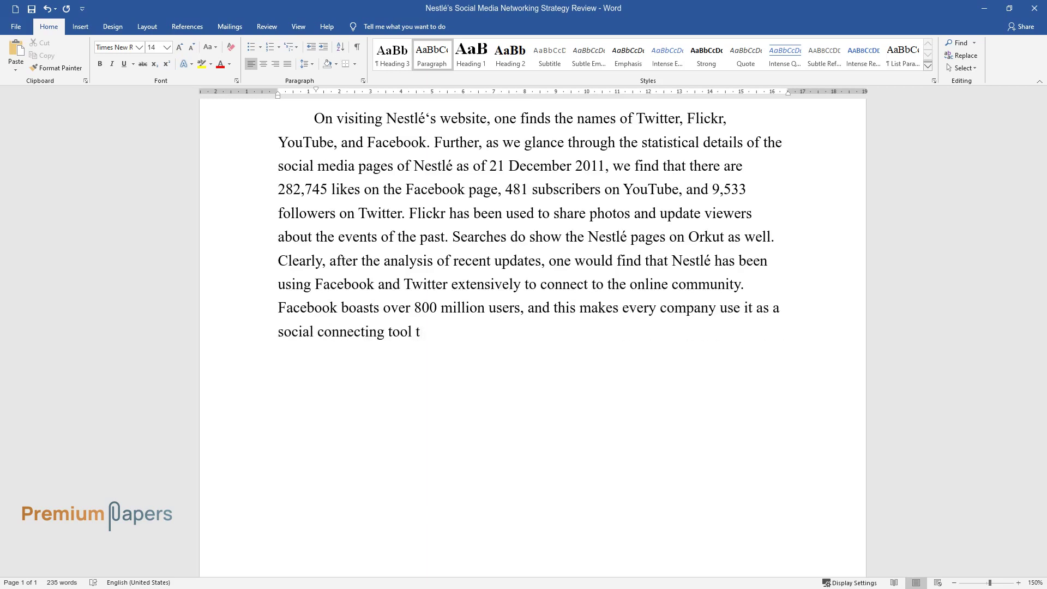
text(necting tool to attract customers and for b)
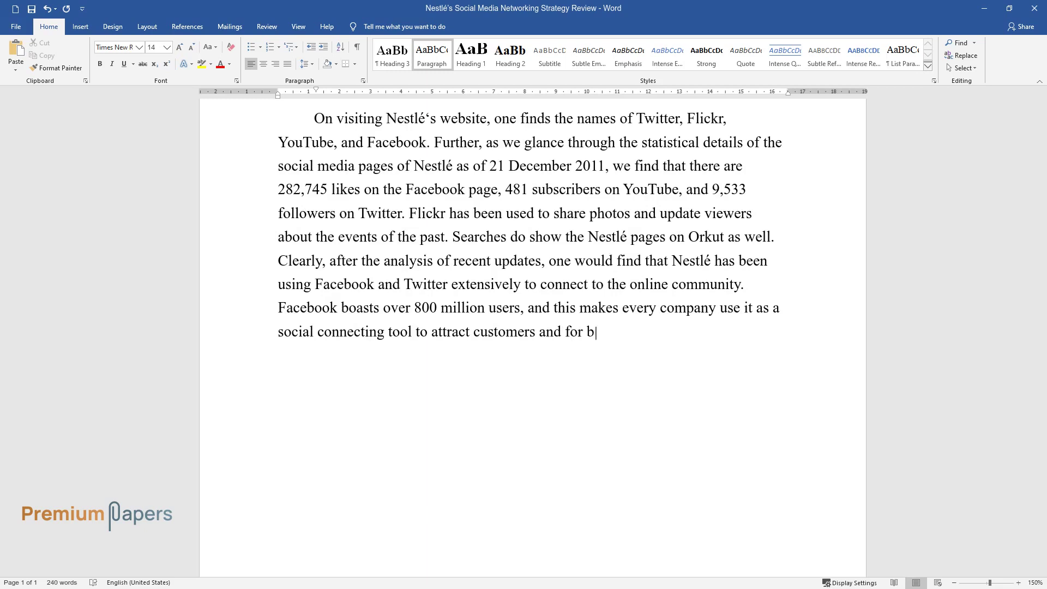
text(randing purposes concerning i)
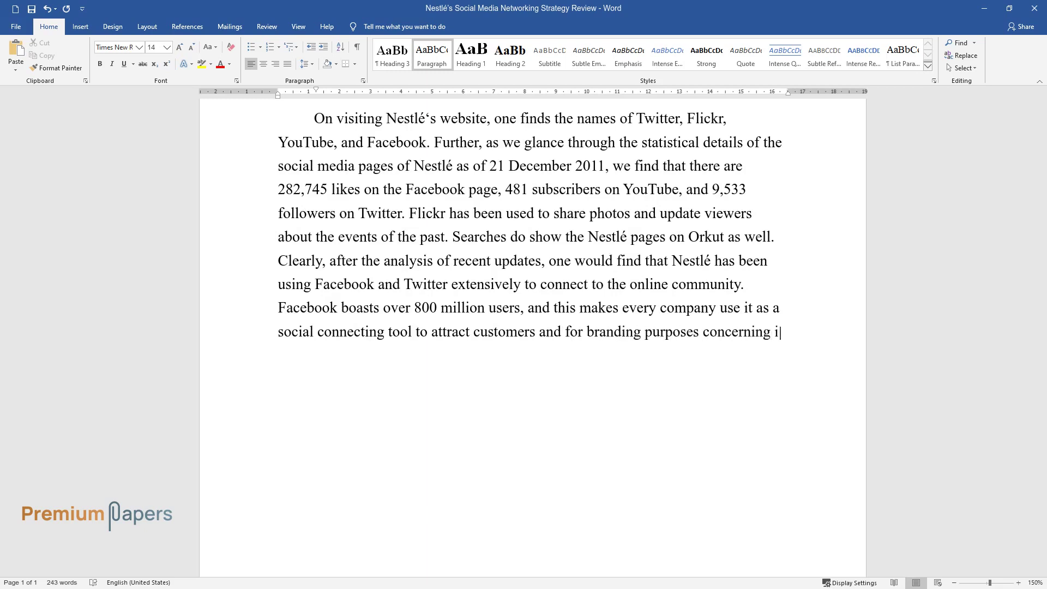
text(ts competitors. Nestlé too ca)
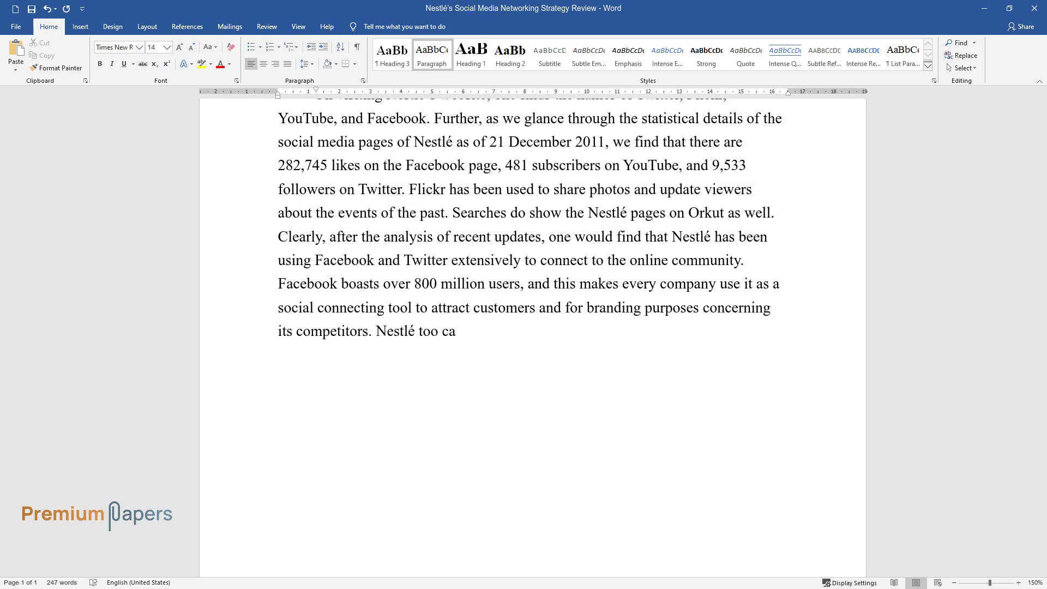
text(nnot lag and uses it the most)
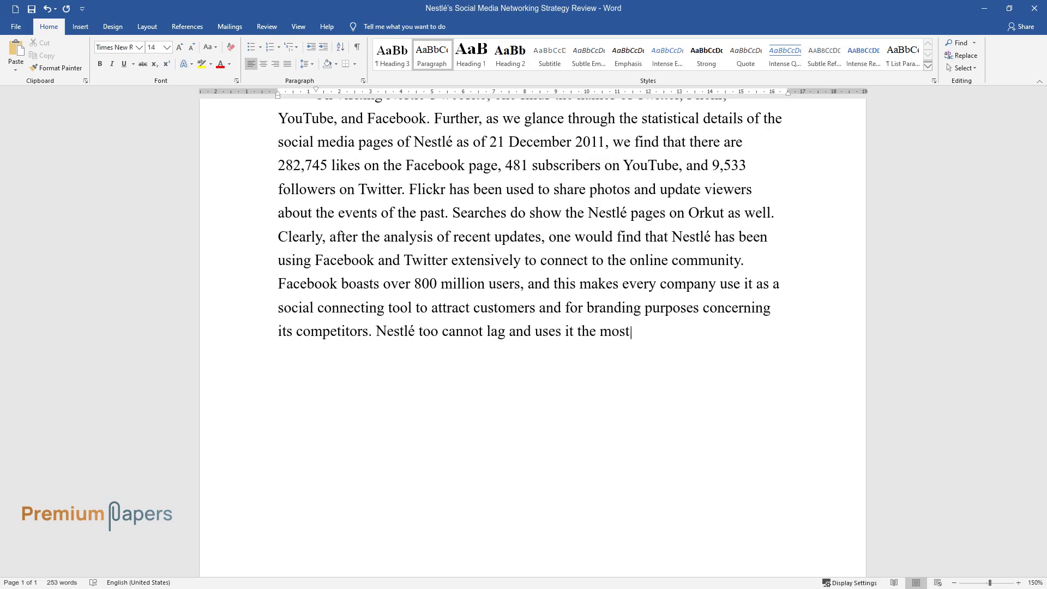
text(, despite an online ruckus on its Facebook page tha)
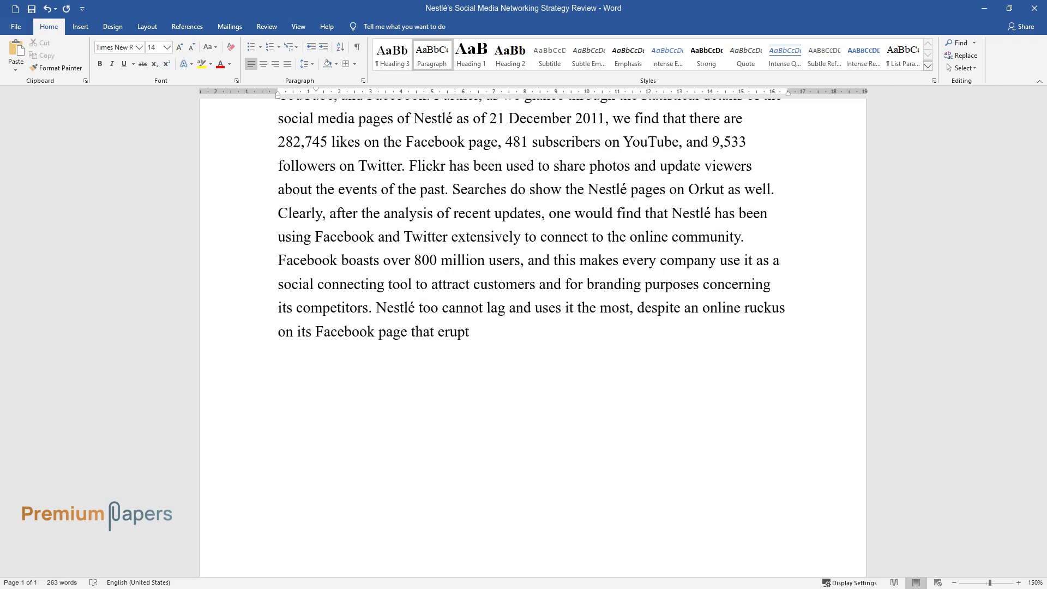
text(t erupted over palm oil use. Nestlé )
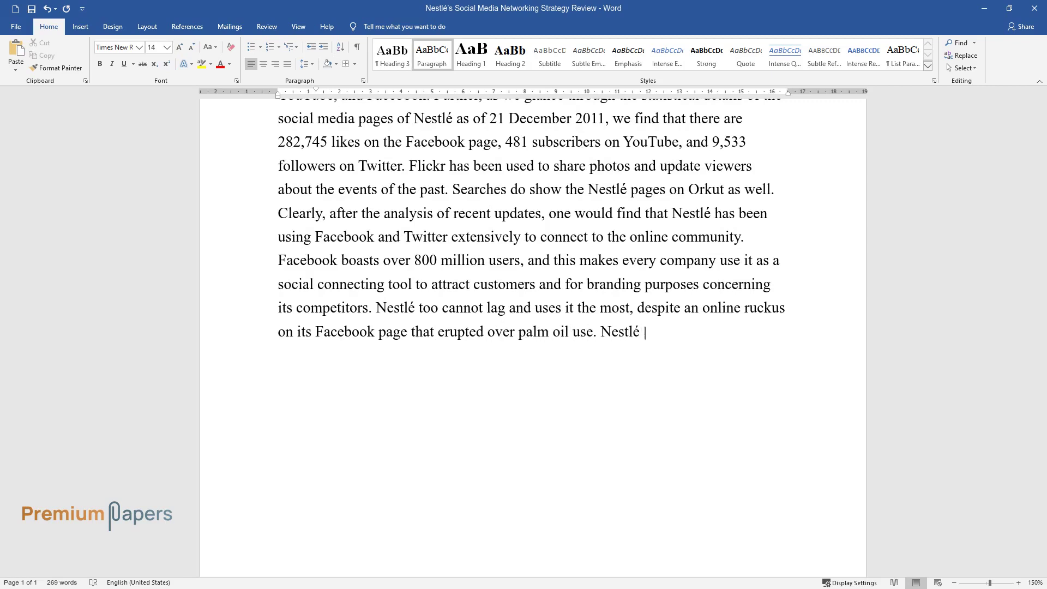
text(uses Facebook extensively and)
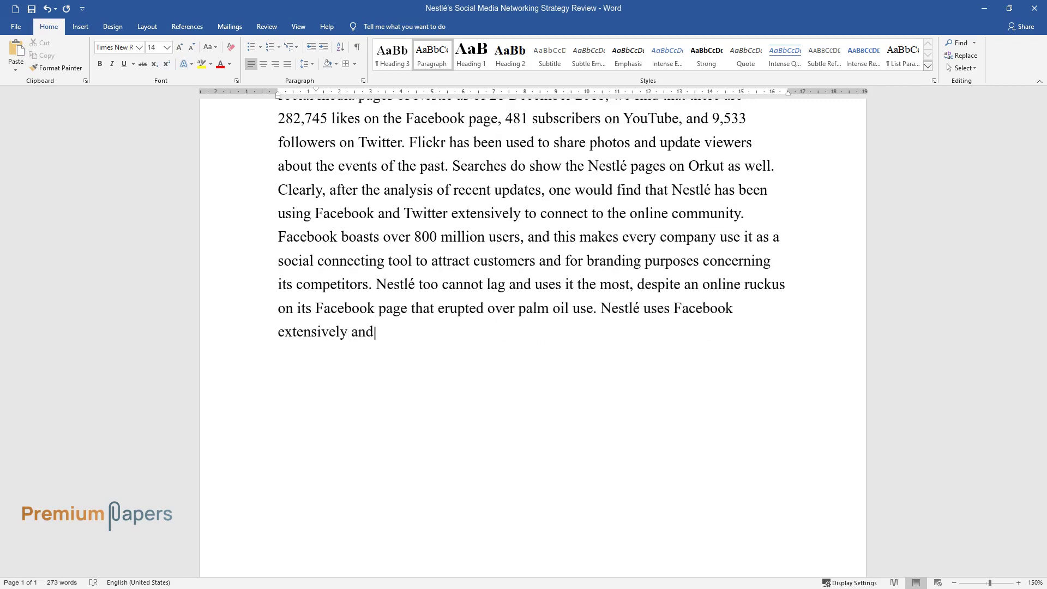
text( its strategy is to utilize the extensive network and conn)
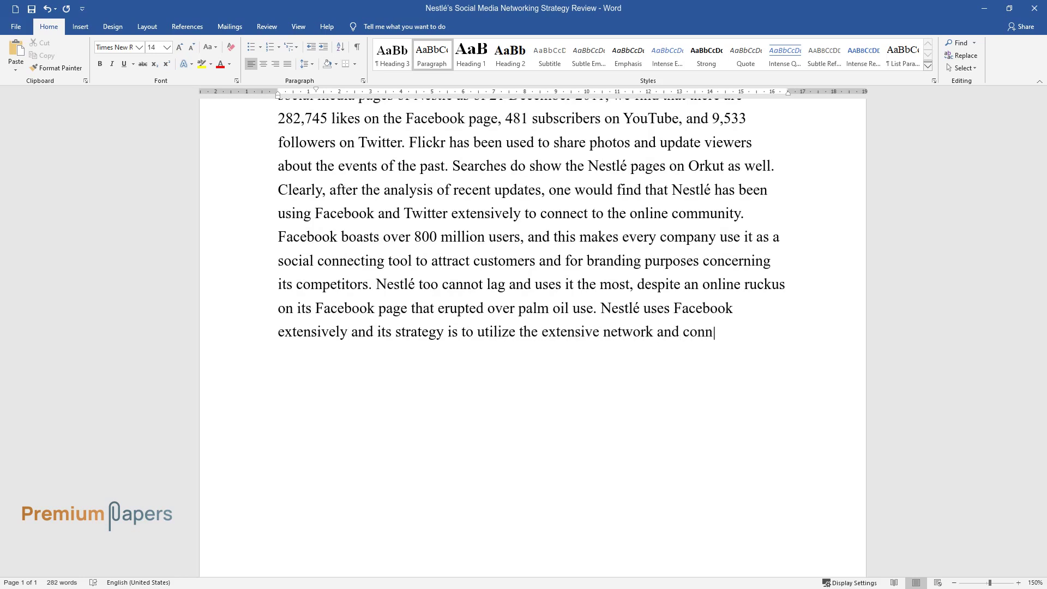
text(ectivity of this socia)
text(l websi)
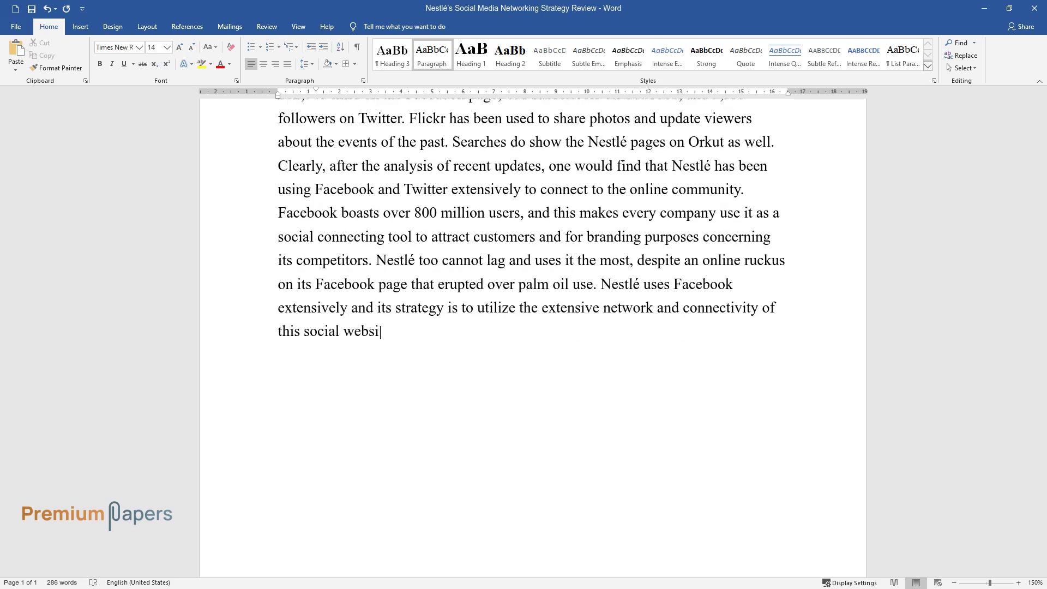
text(te.On)
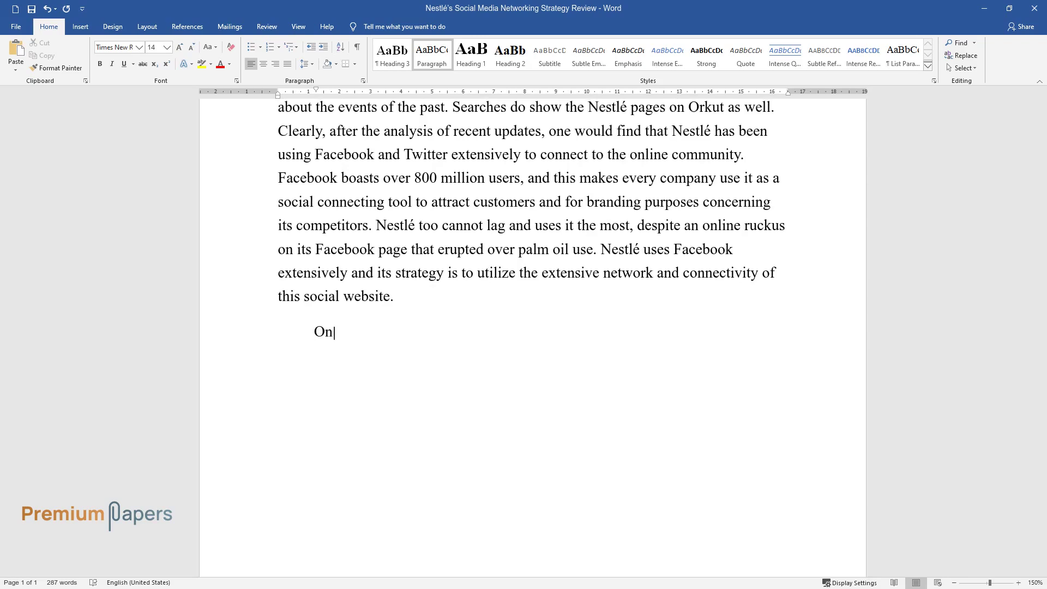
text(line campaigns are extremely eff)
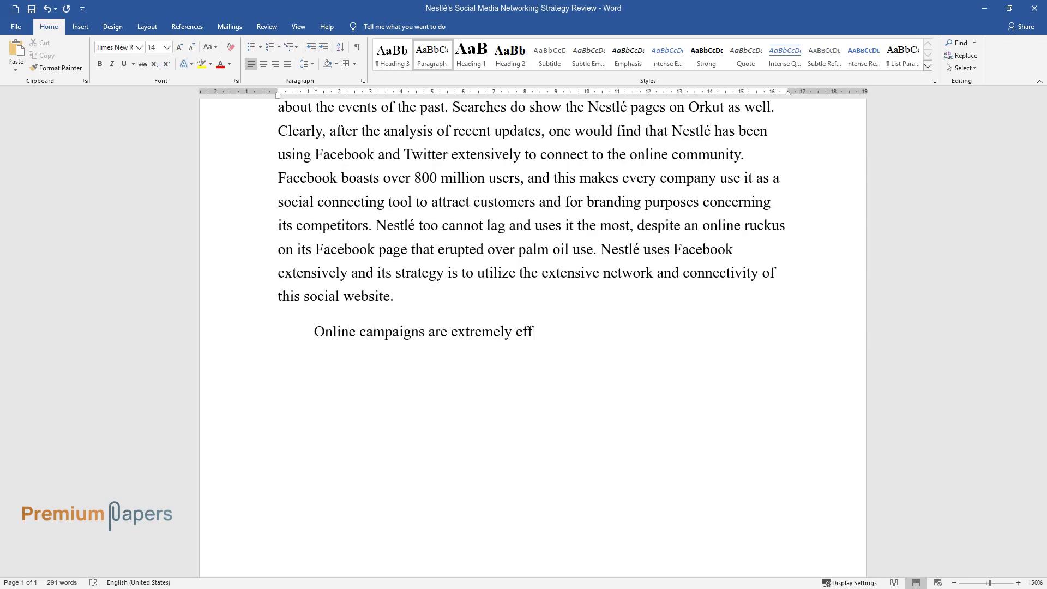
text(ective. It can have both positive)
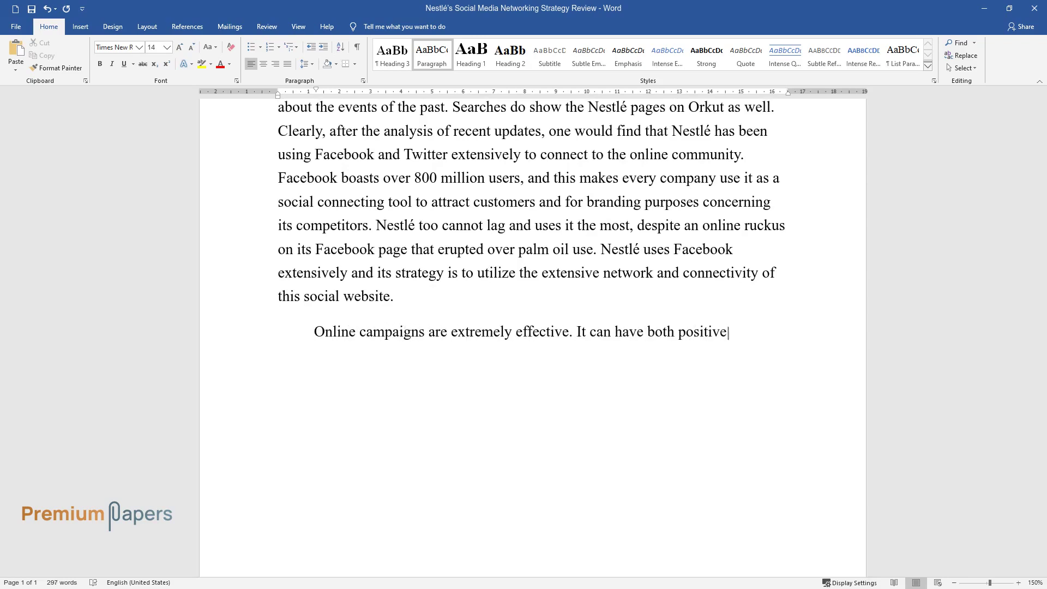
text( and negative consequences. Like )
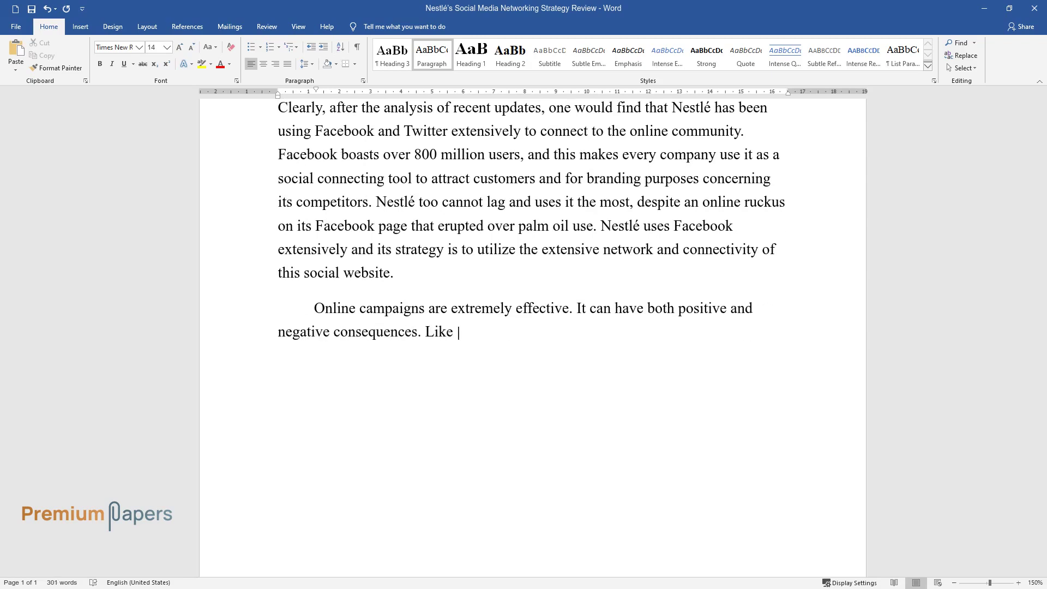
text(in the Nestlé case, in early 2010)
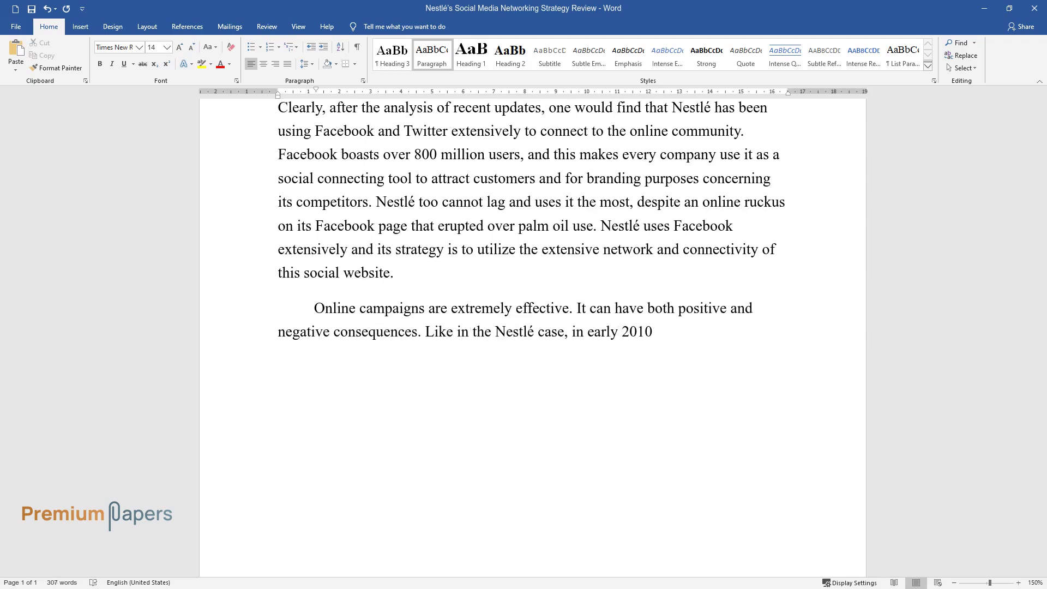
text(, there were reports of negative campaig)
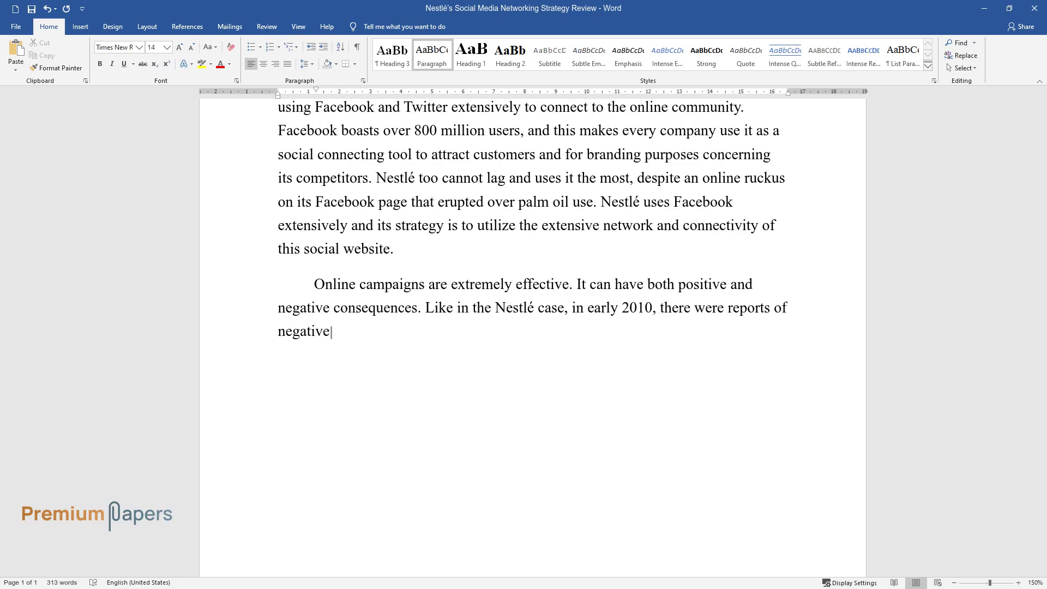
text(ning on its Facebook page)
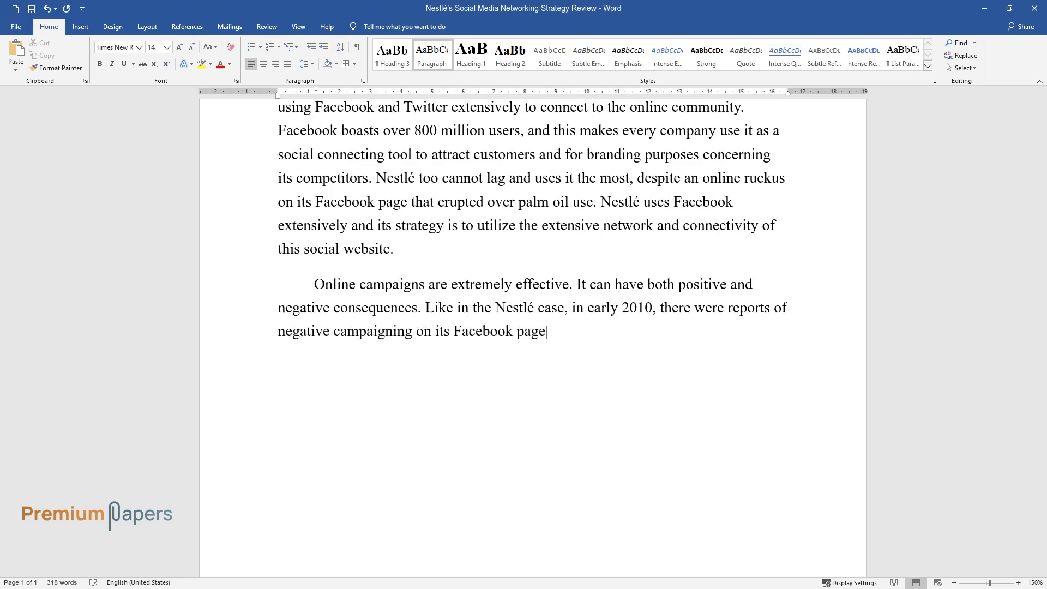
text( by site users as Greenpeace had)
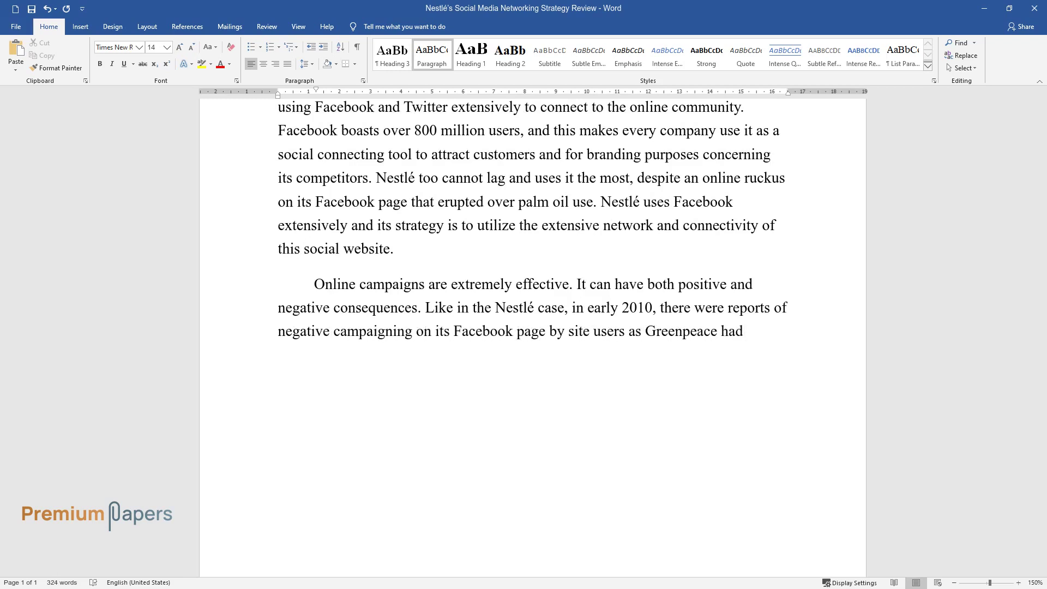
text( reported that Nestlé was using pa)
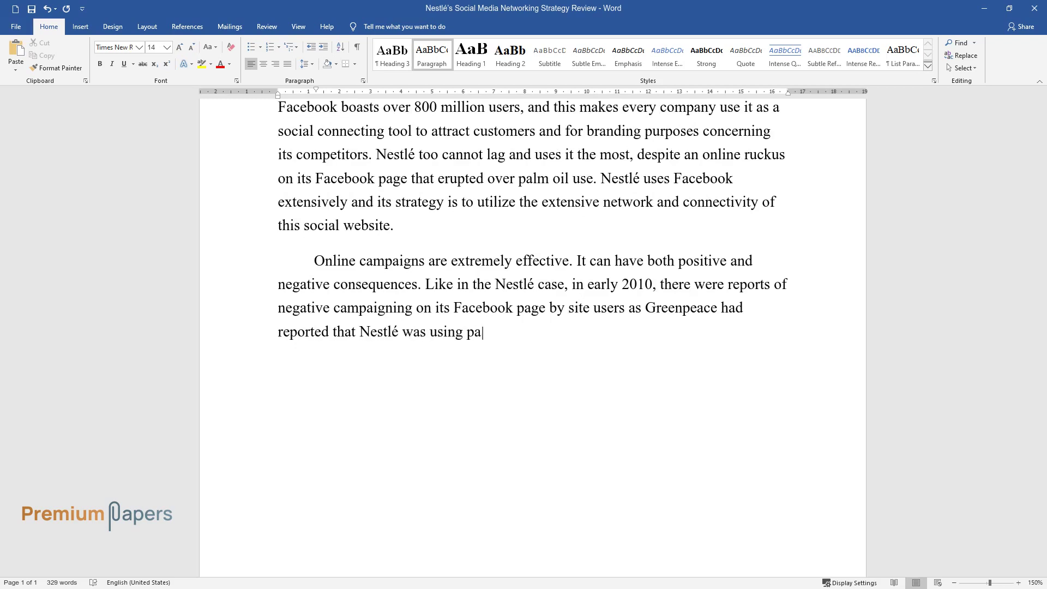
text(lm oil from companies that destro)
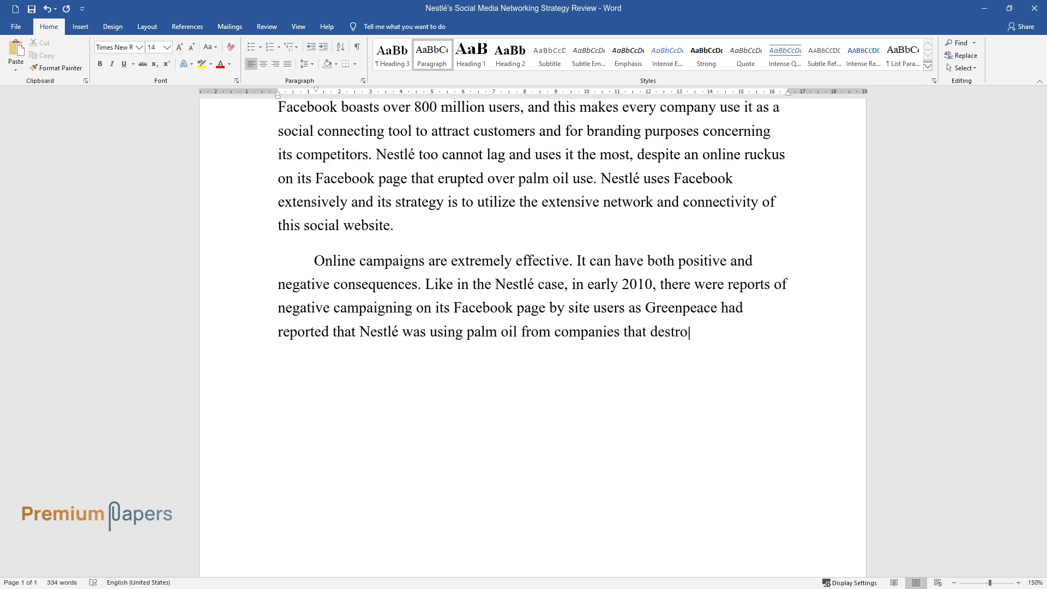
text(yed rainforests. Nestlé was forced to mak)
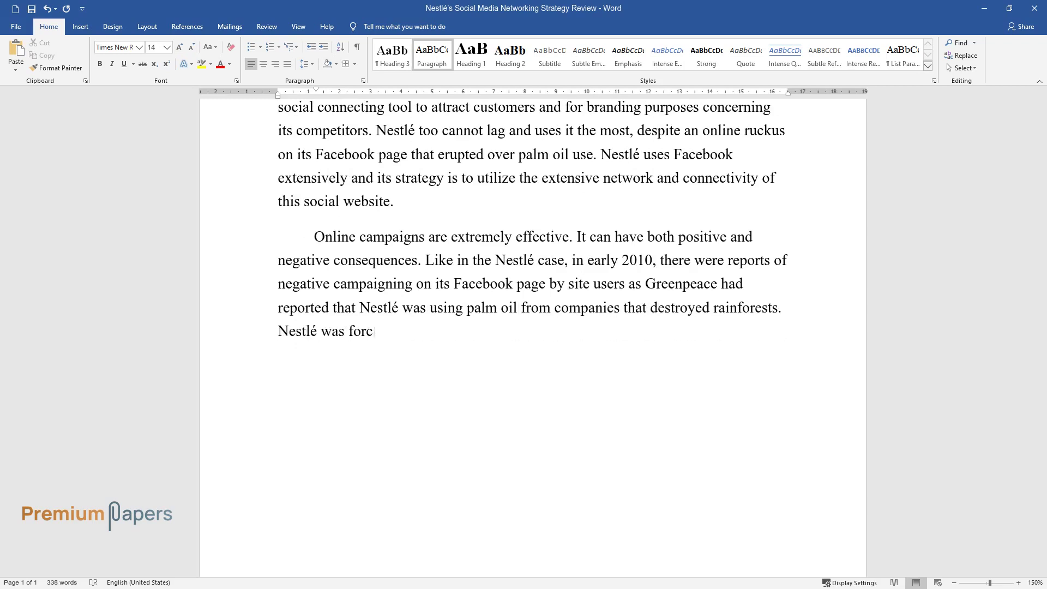
text(e changes, audit its sup)
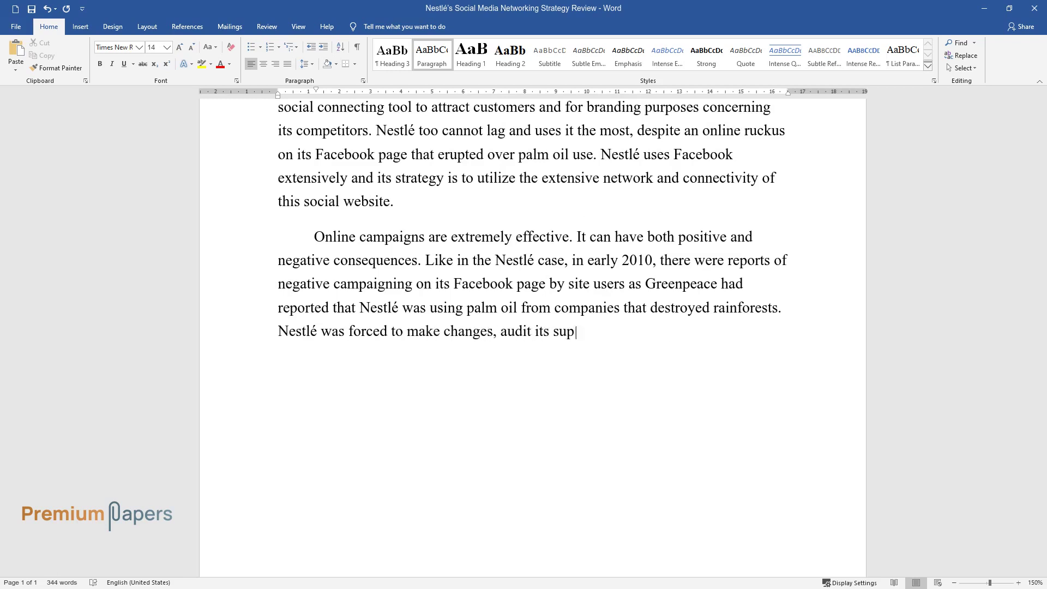
text(ply chain, and cancel contracts w)
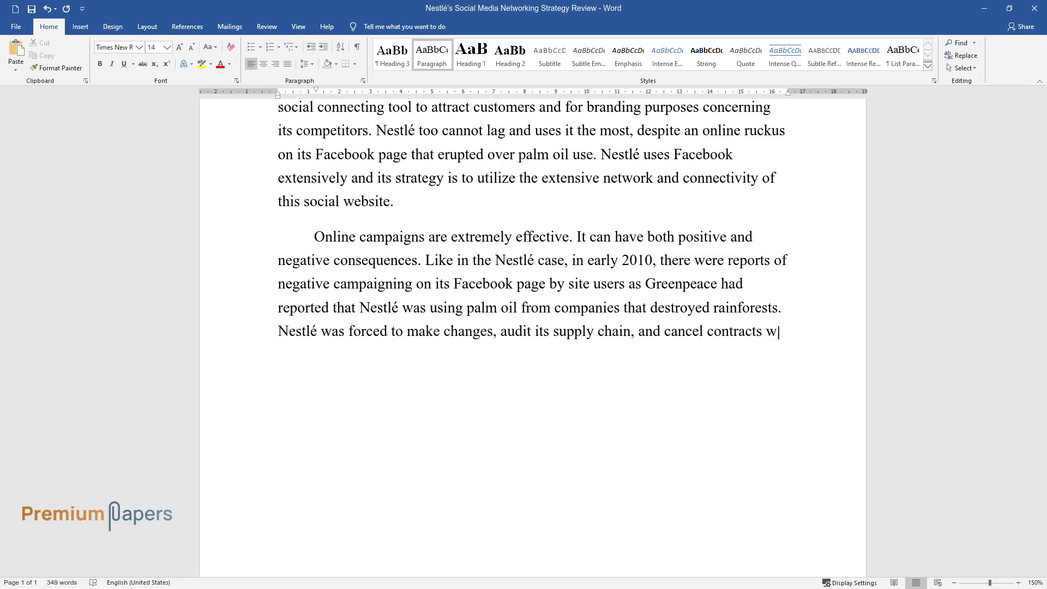
text(ith any firms that threatened the)
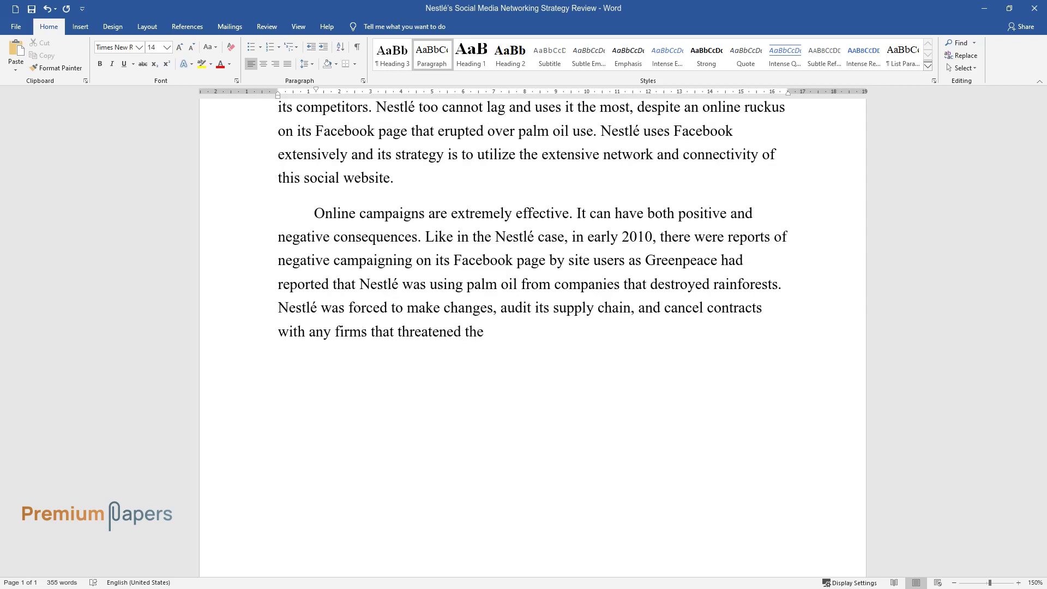
text( rain forests to extract the prod)
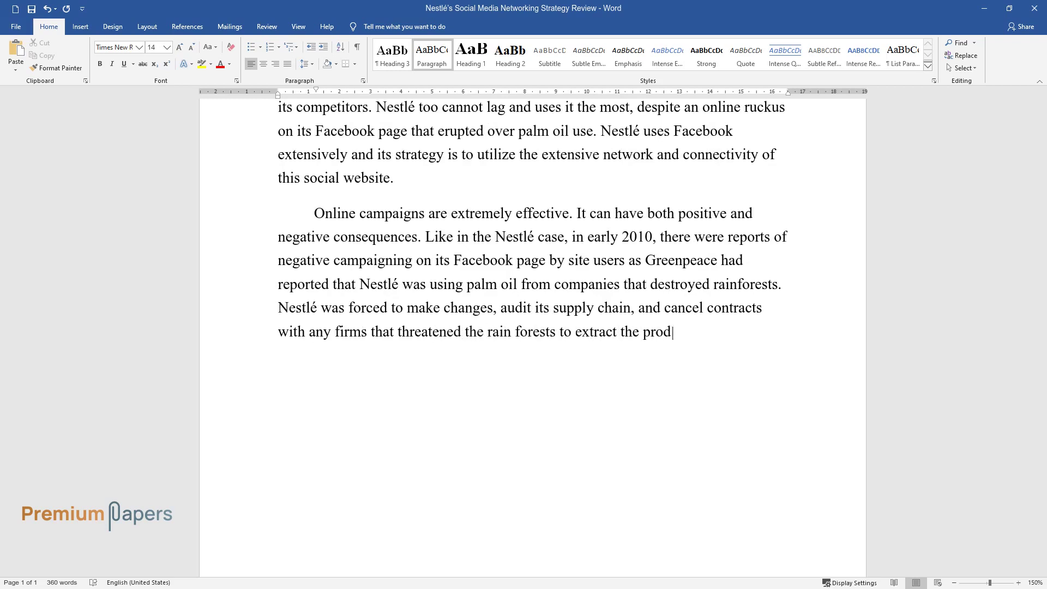
text(uct, and in turn, put many species in danger of e)
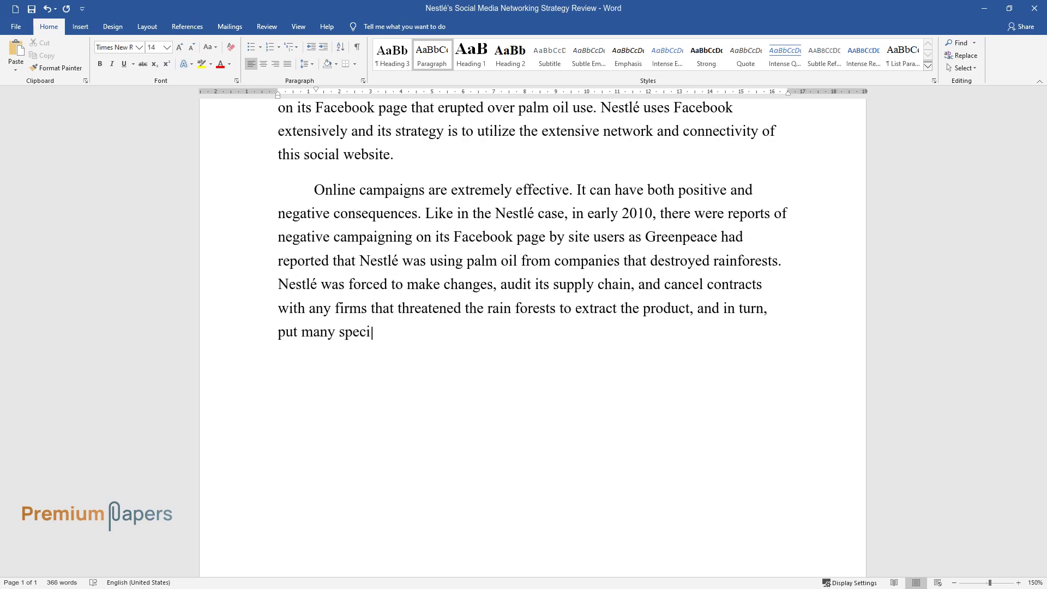
text(xtinction. There)
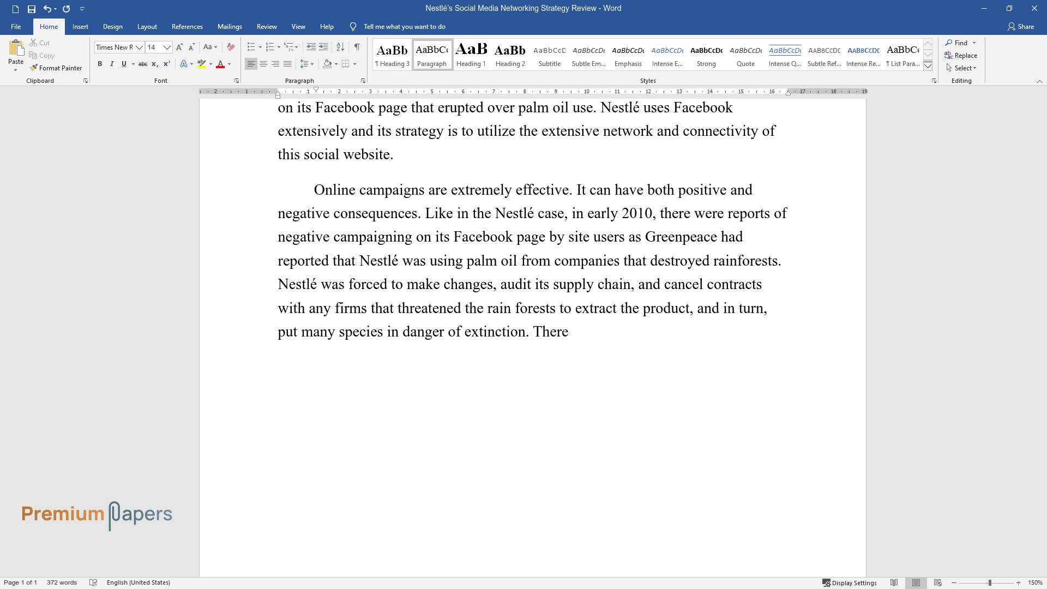
text( is positivity too; when the comp)
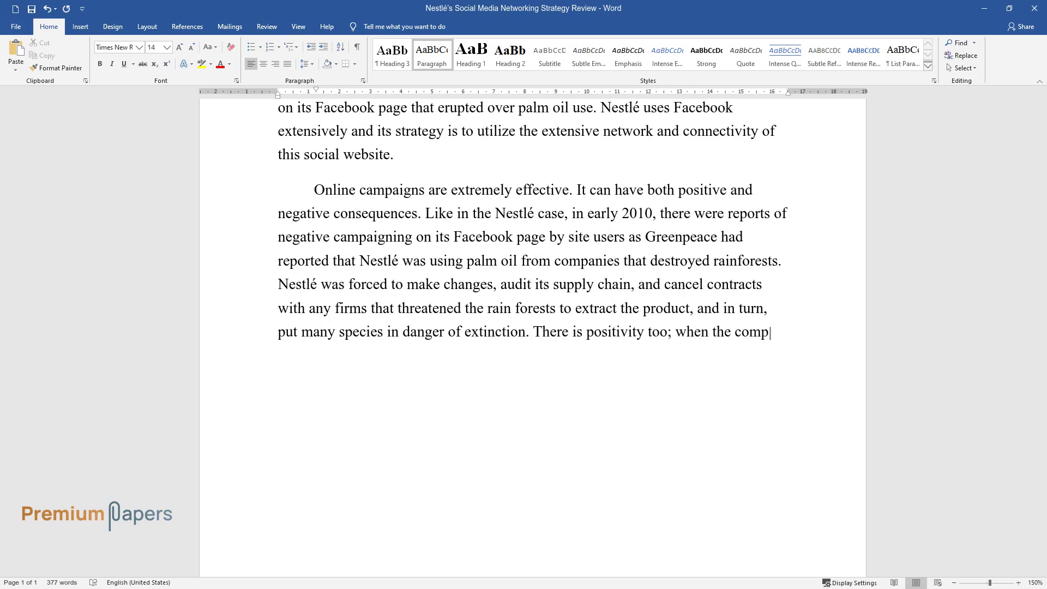
text(any projects itself and releases )
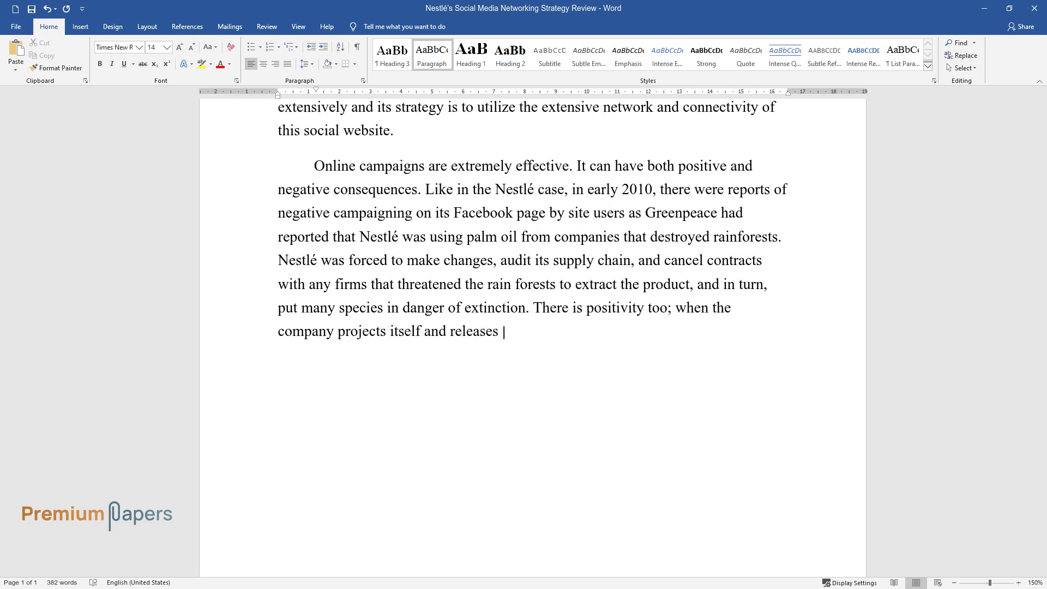
text(its products or shows any corpor)
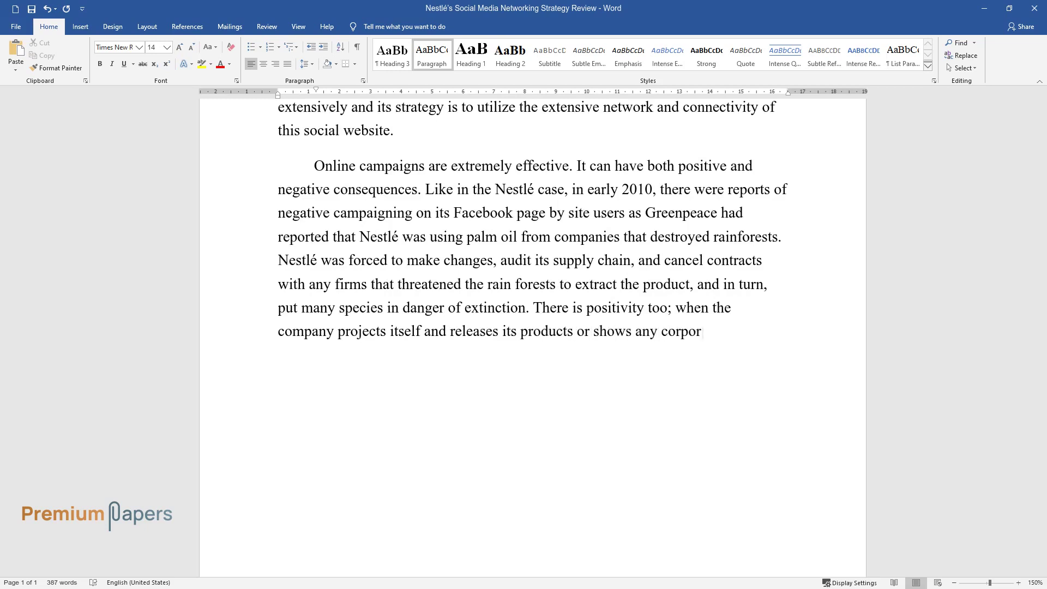
text(ate social responsibility campaig)
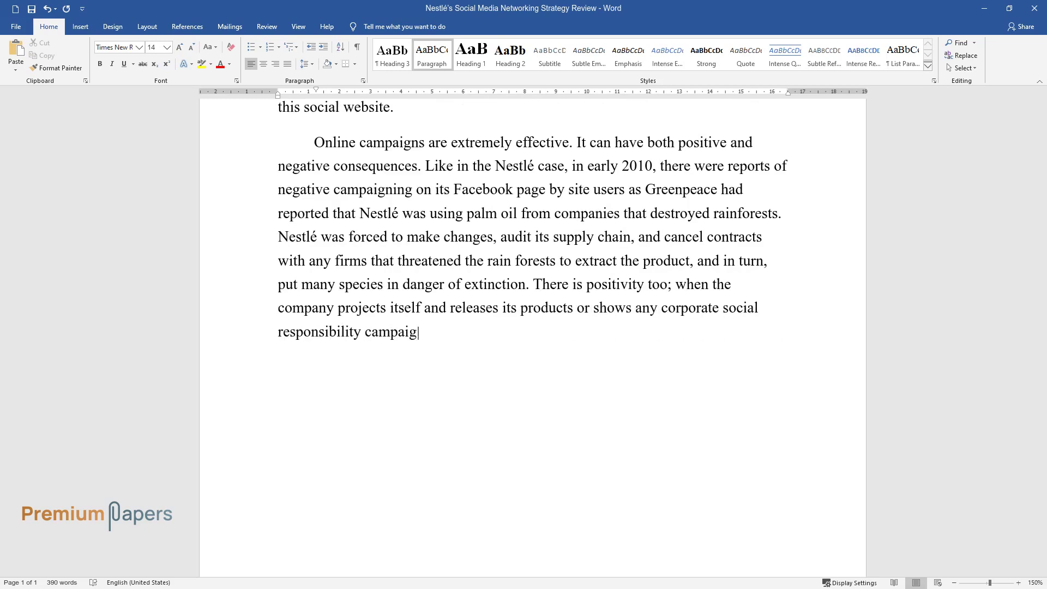
text(ns on social media, it tends to g)
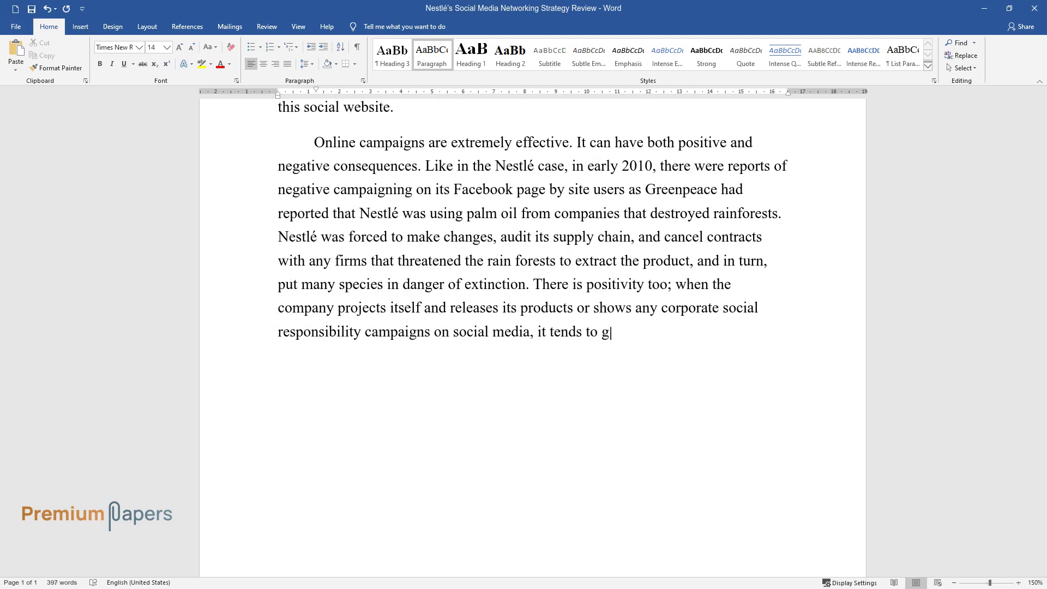
text(o viral due to sharing nature of such sit)
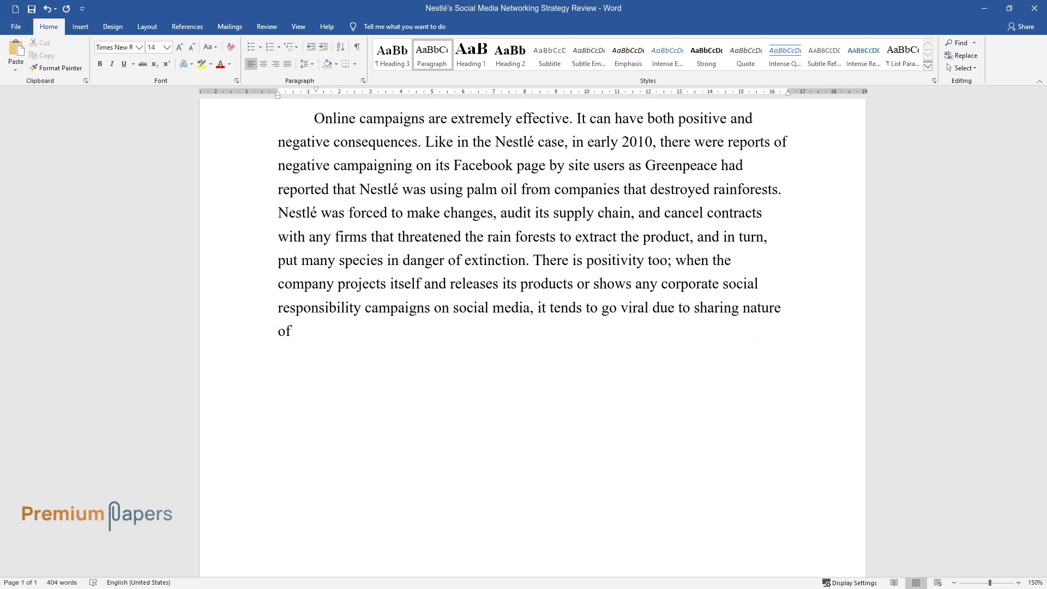
text(es, and thus more potenti)
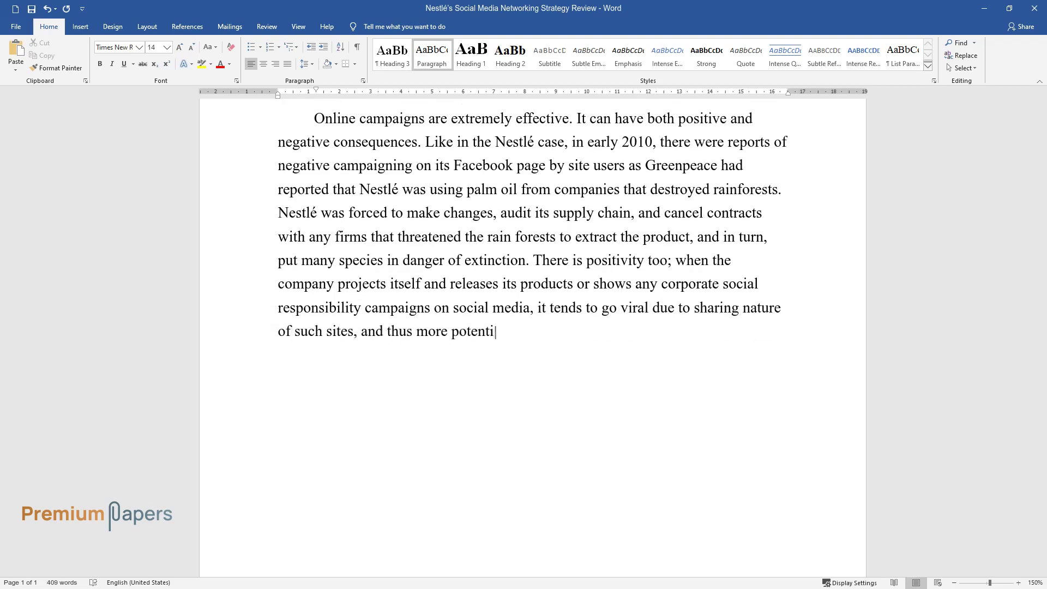
text(al customers could view it as a )
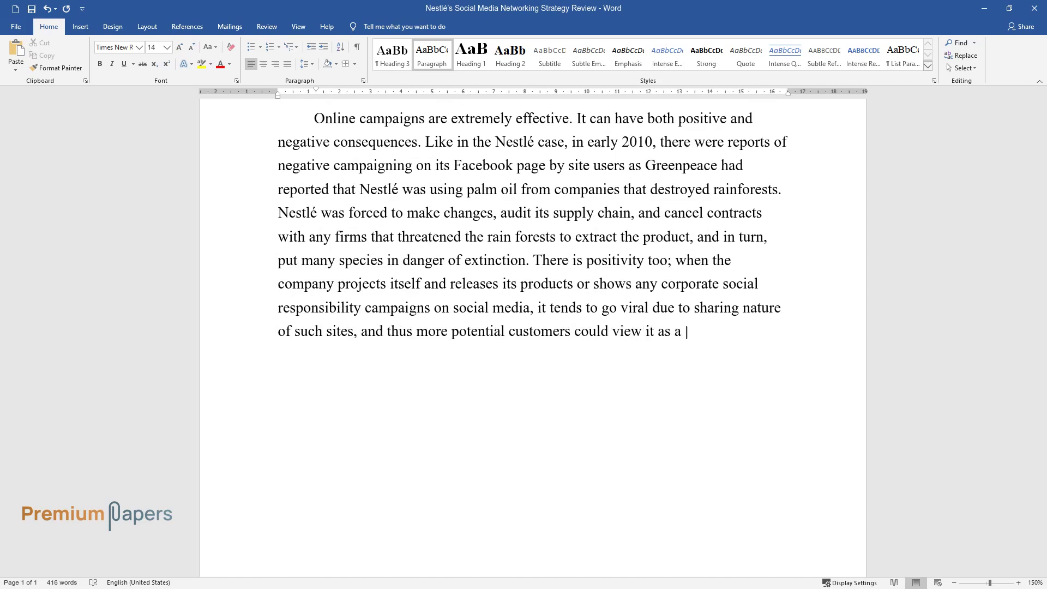
text(good and ethical company. This su)
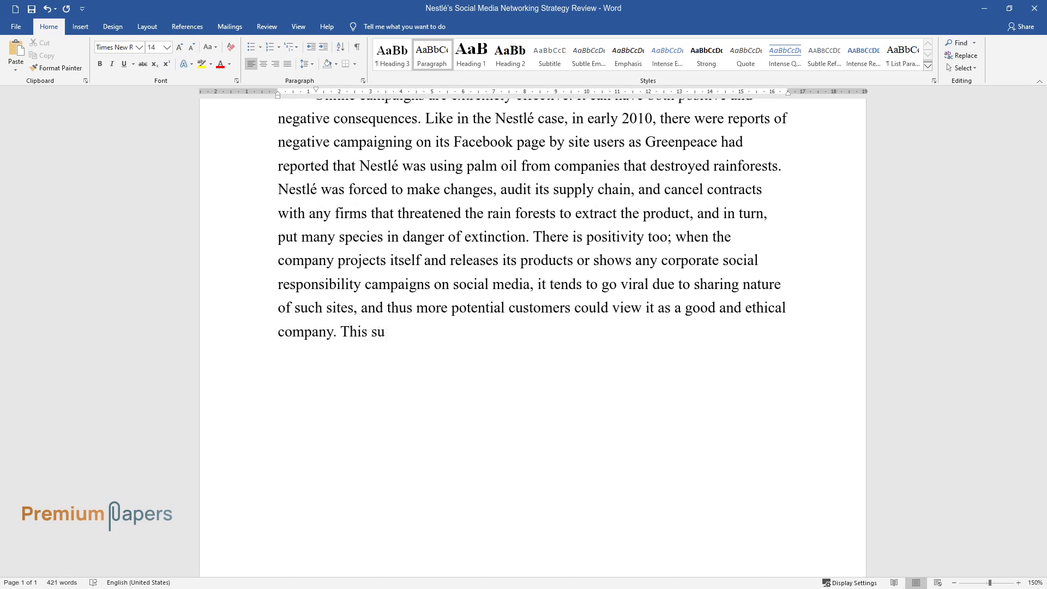
text(rely enhances the brand image of )
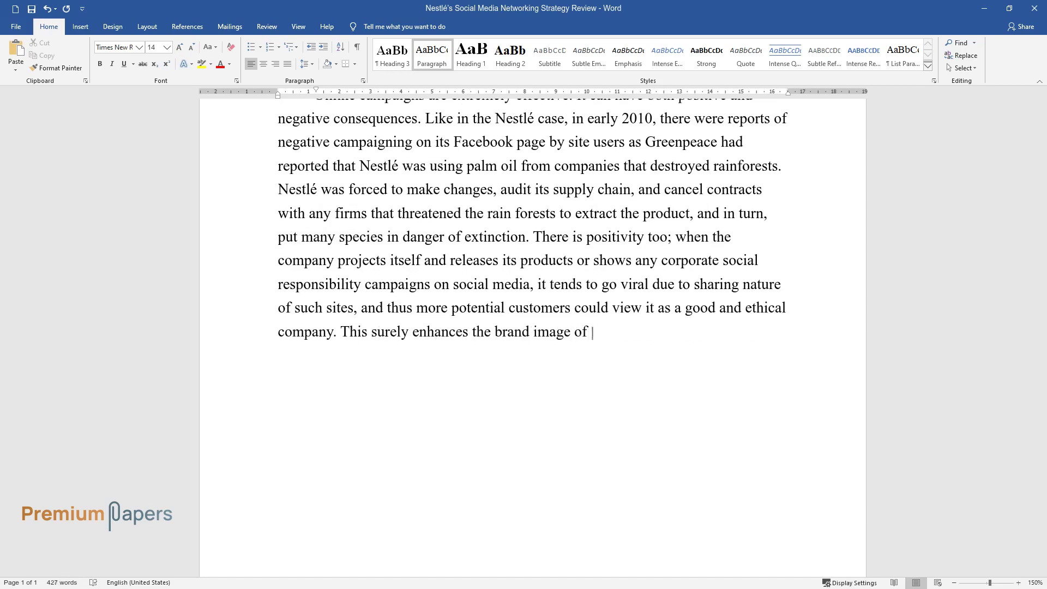
text(the product, and hence the company. A few months )
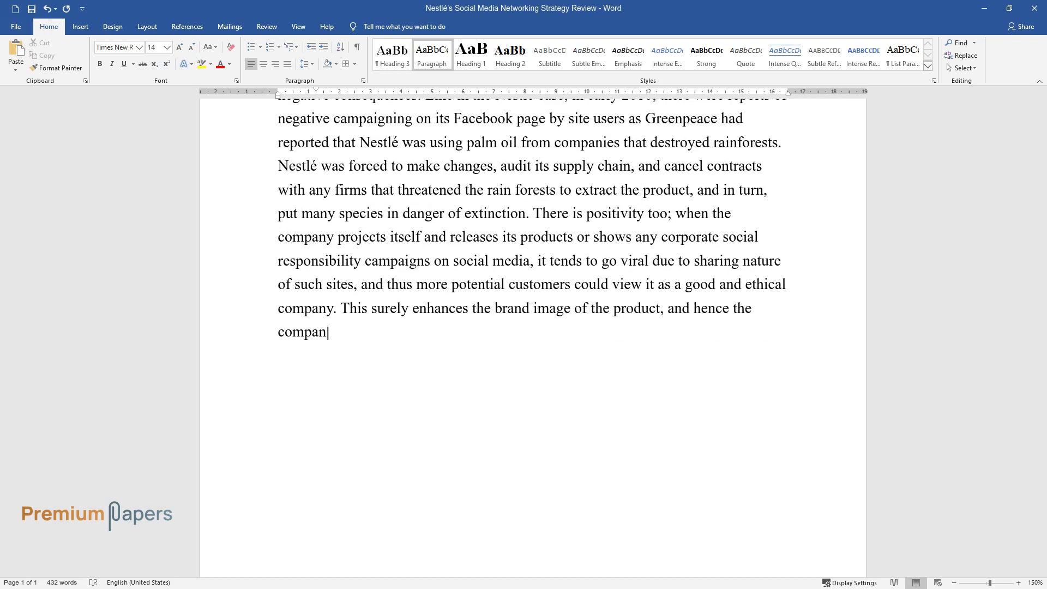
text(back, Nestlé laun)
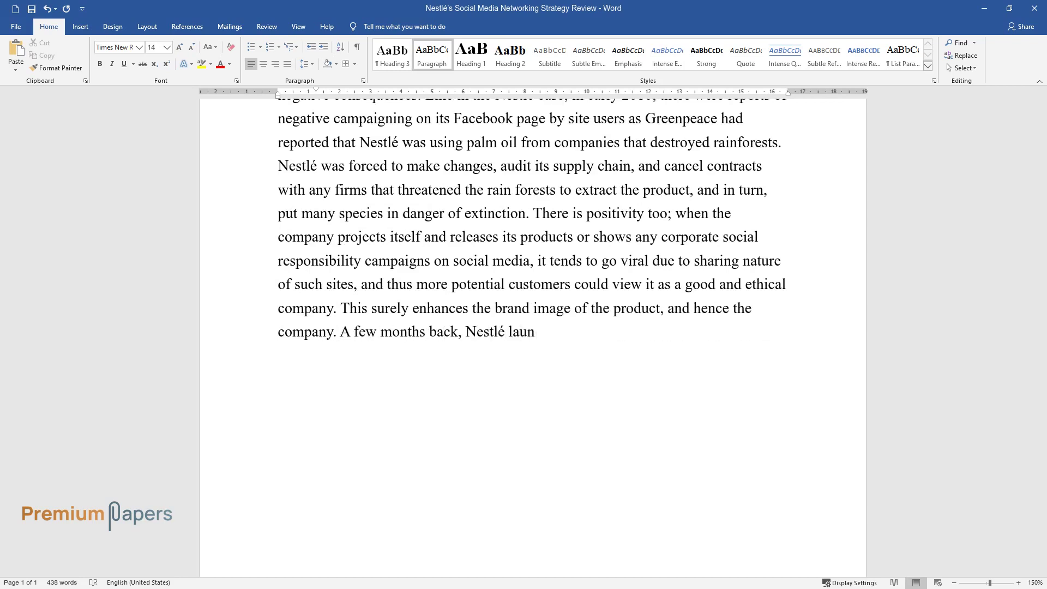
text(ched a new animated social media)
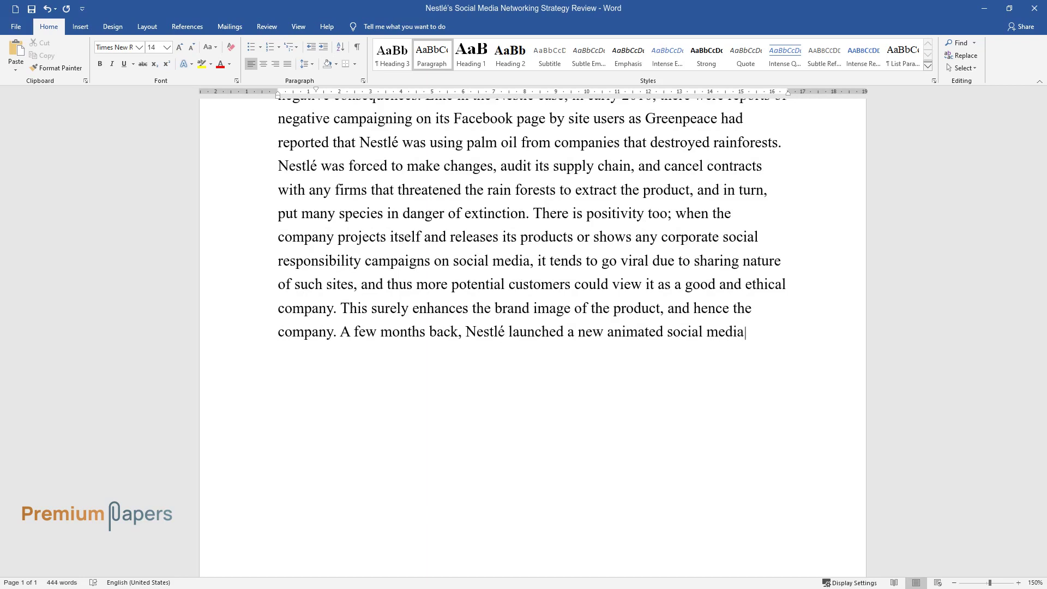
text( campaign to encourage healthier)
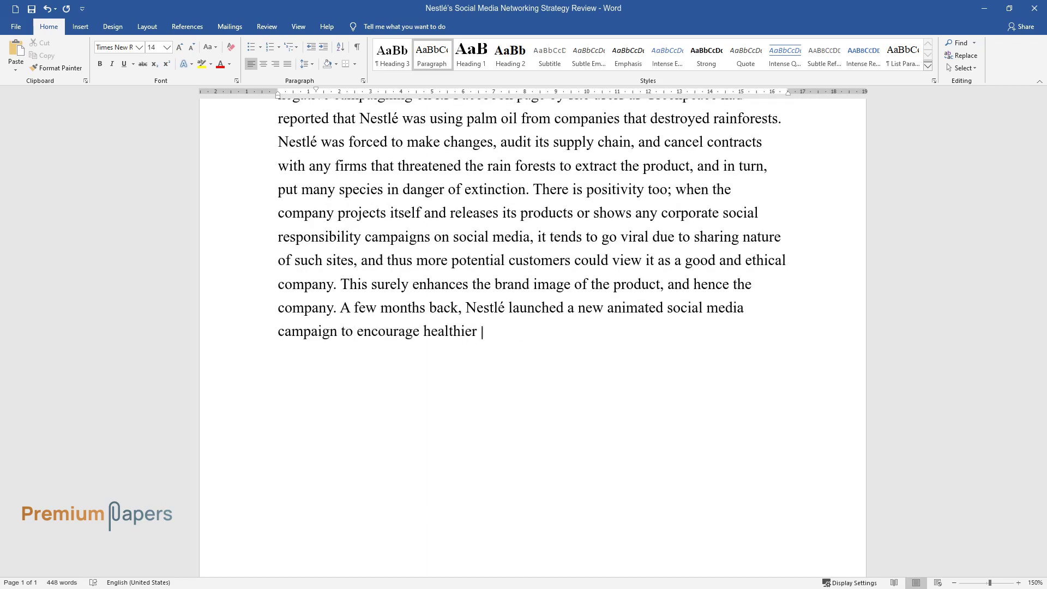
- Finish the Nature's Fix campaigns paragraph, add heading 'Strategy for Handling Customers', and begin 'Consumer trust is…'
text(drinking habits for consumers in)
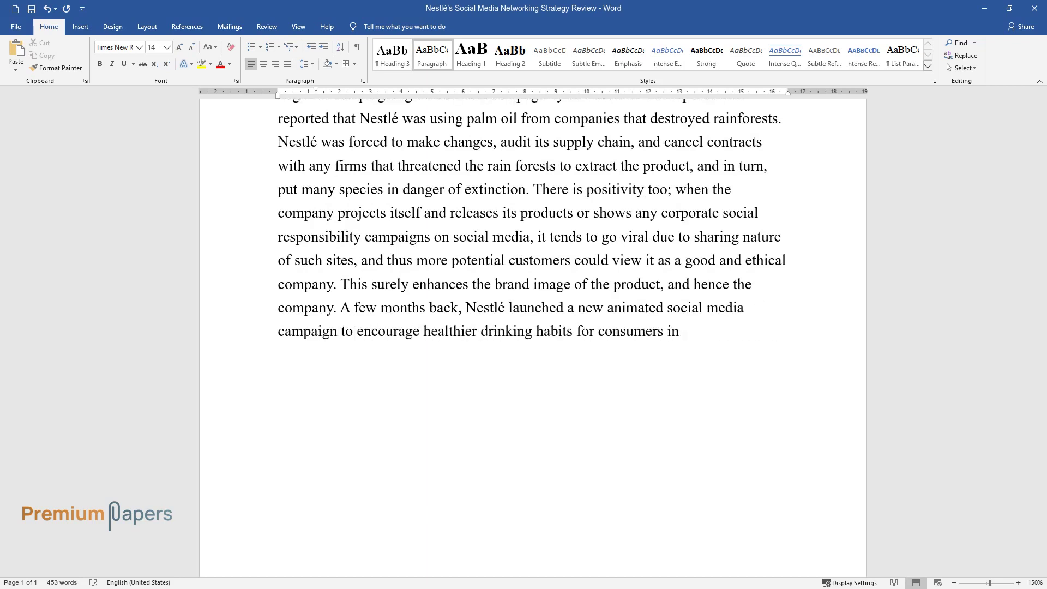
text( the USA by Nestlé Waters. The Nature's Fix campaign started in August 2011)
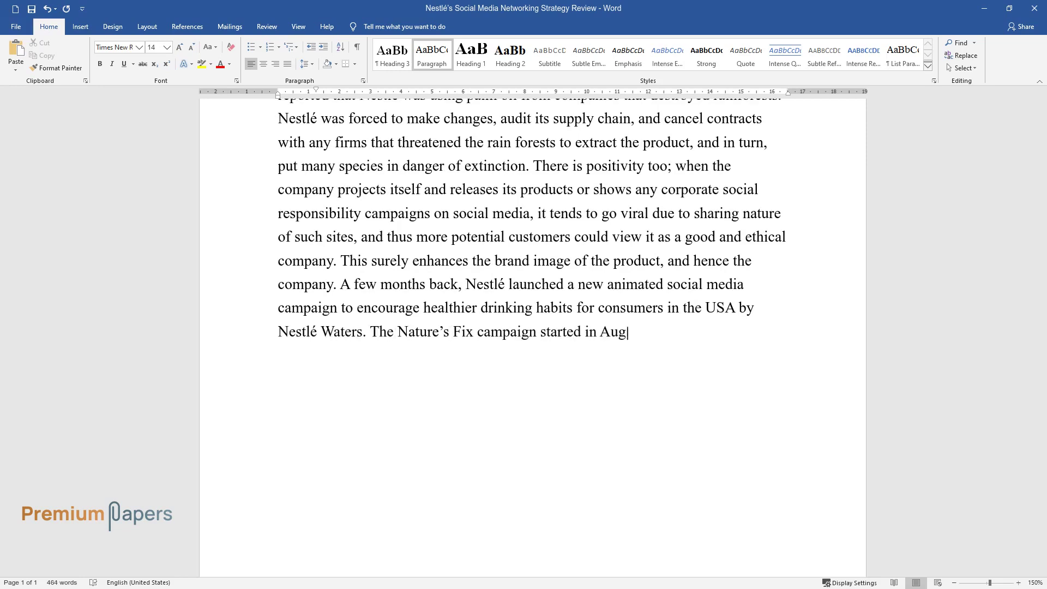
text( and has been successful as this has been)
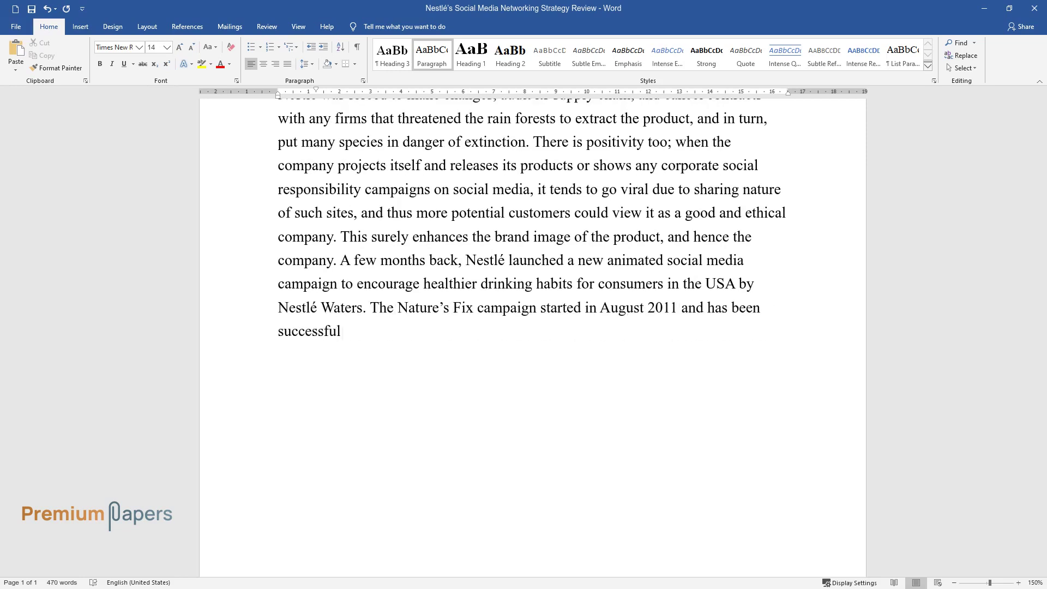
text( used to showcas)
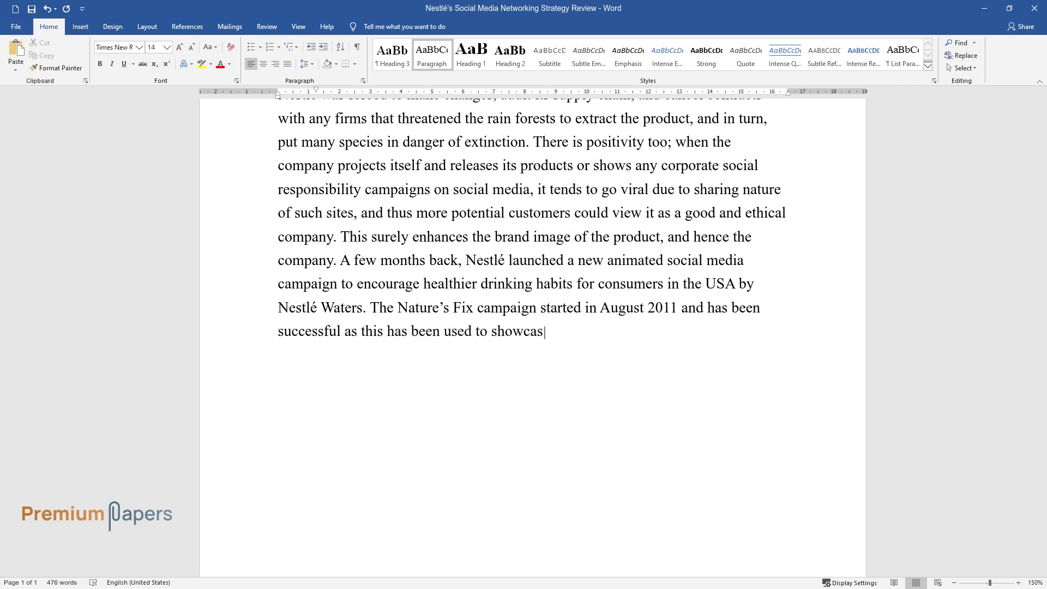
text(e Nestlé's leadership and commitm)
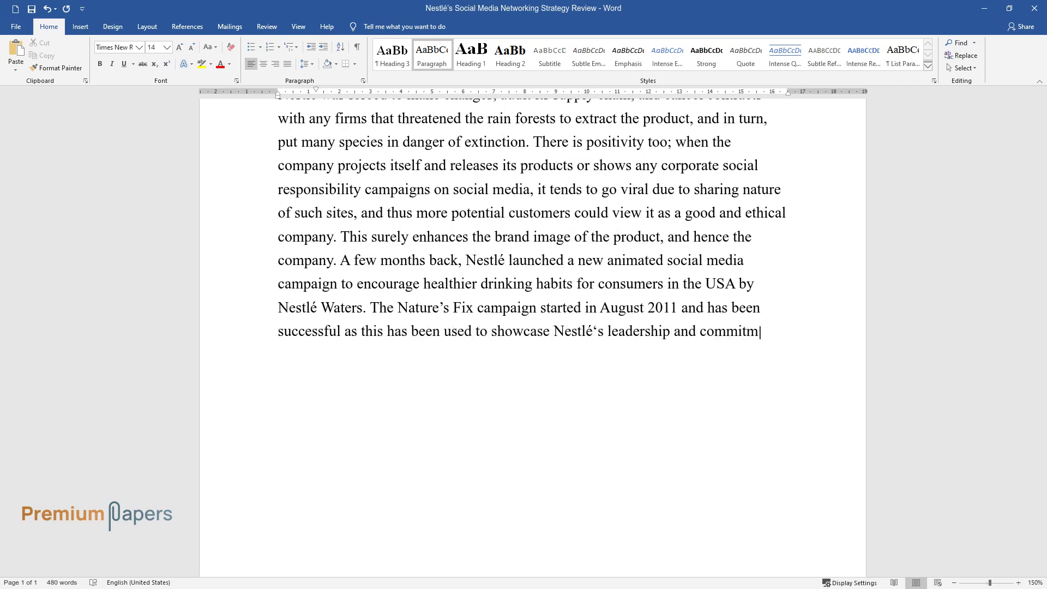
text(ent to tackling global water prob)
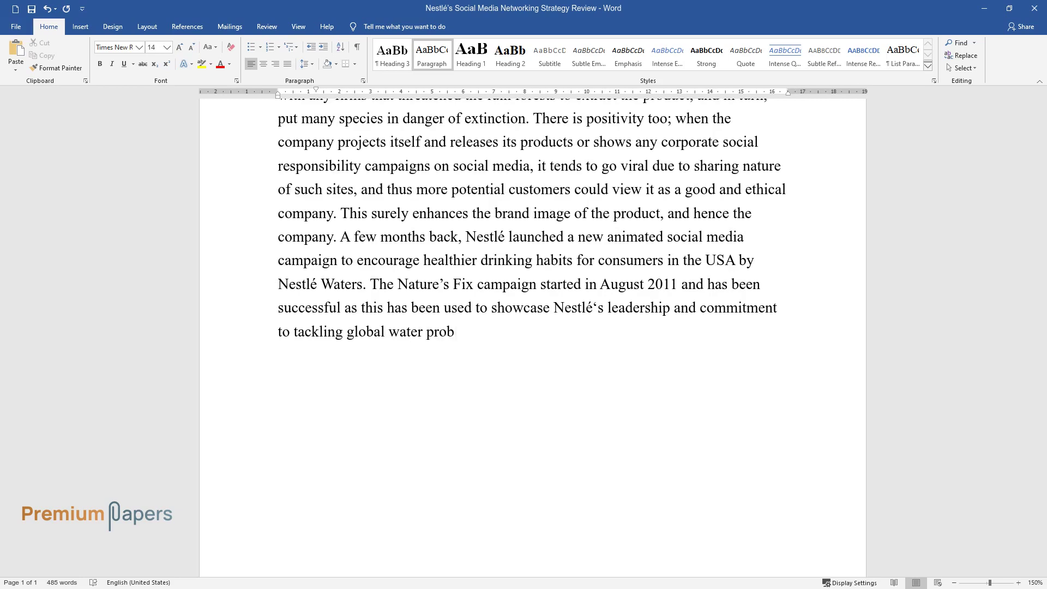
text(lems. Another example is Nestlé )
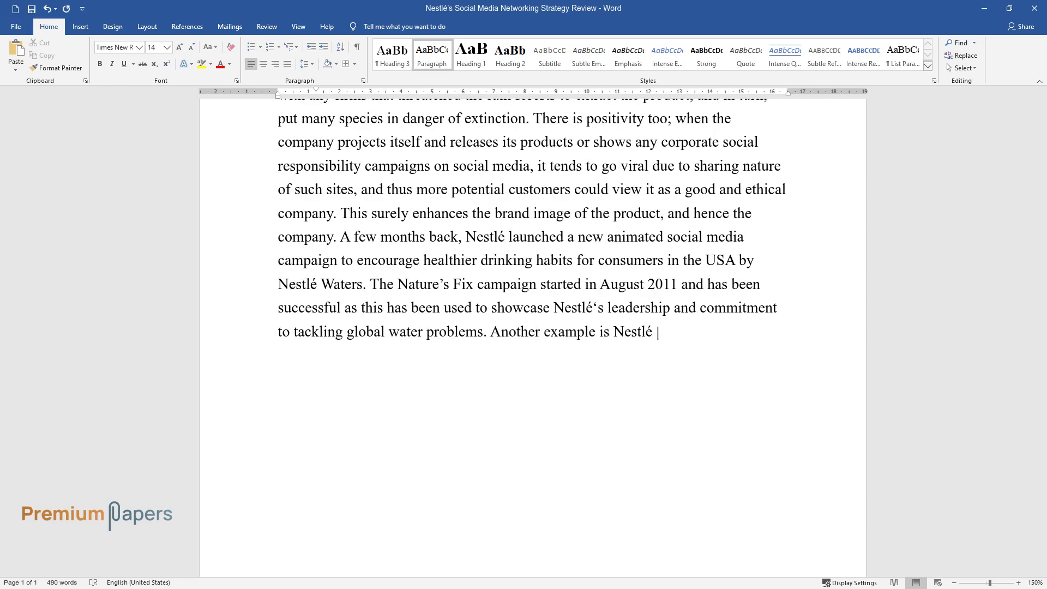
text(Purina celebrating a decade of pa)
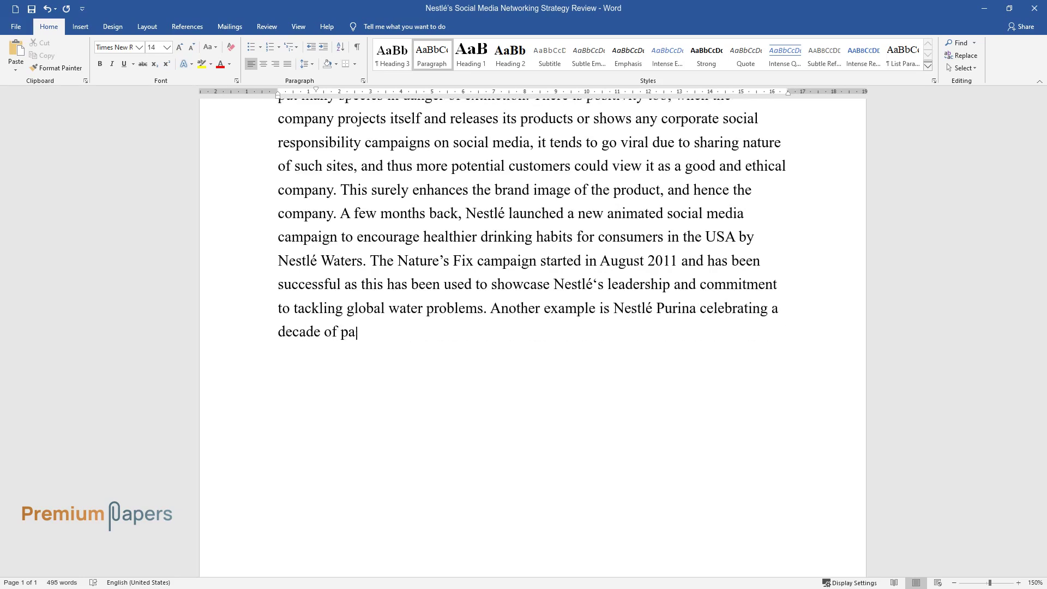
text(ssion for pets. The campaigns wer)
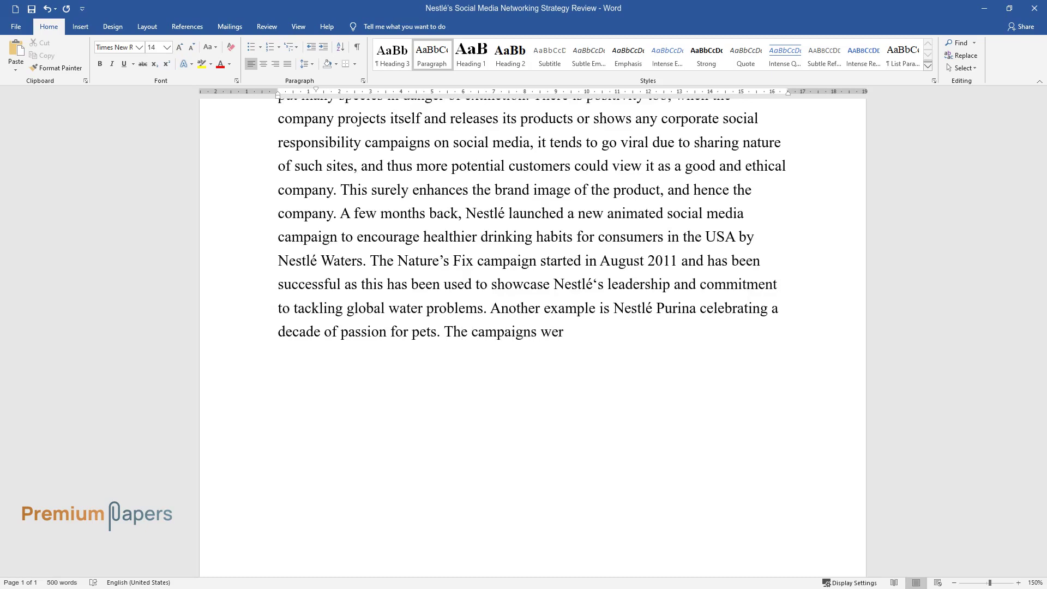
text(e launched on YouTube and Faceboo)
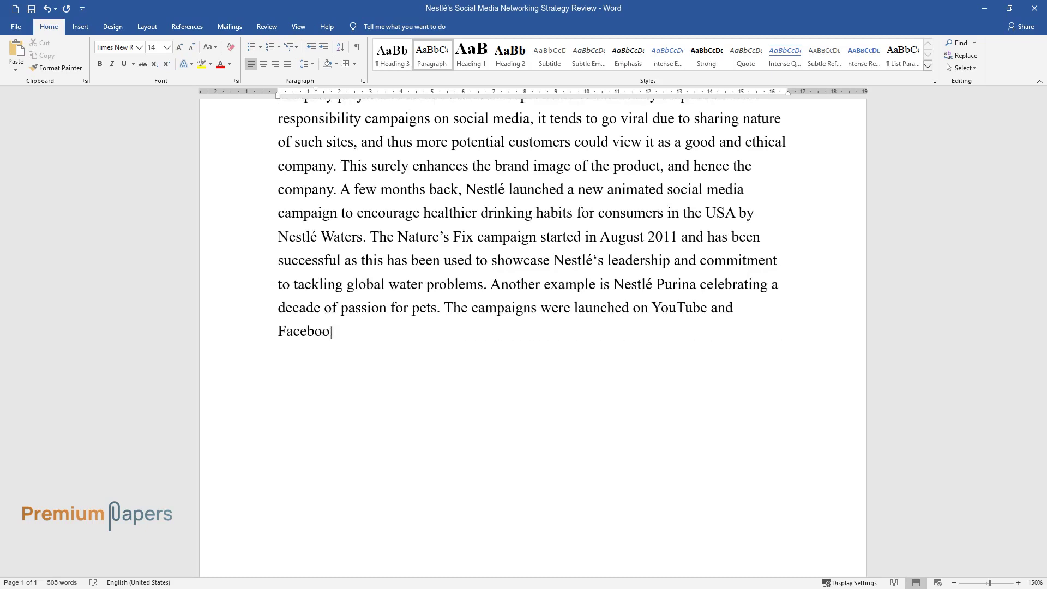
text(k pages. Yet another evidence of )
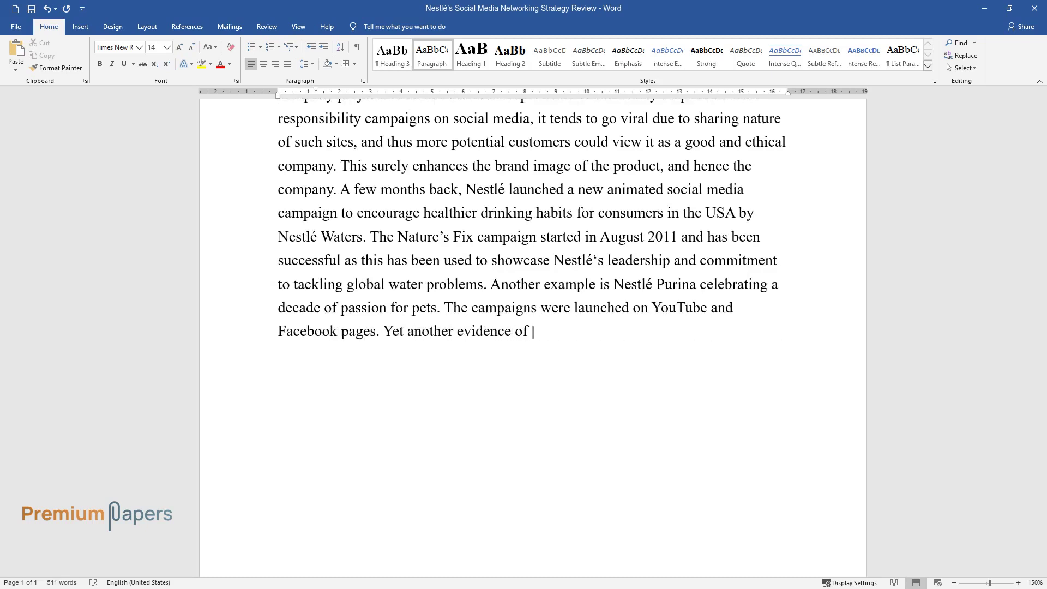
text(the success of Nestlé using Face)
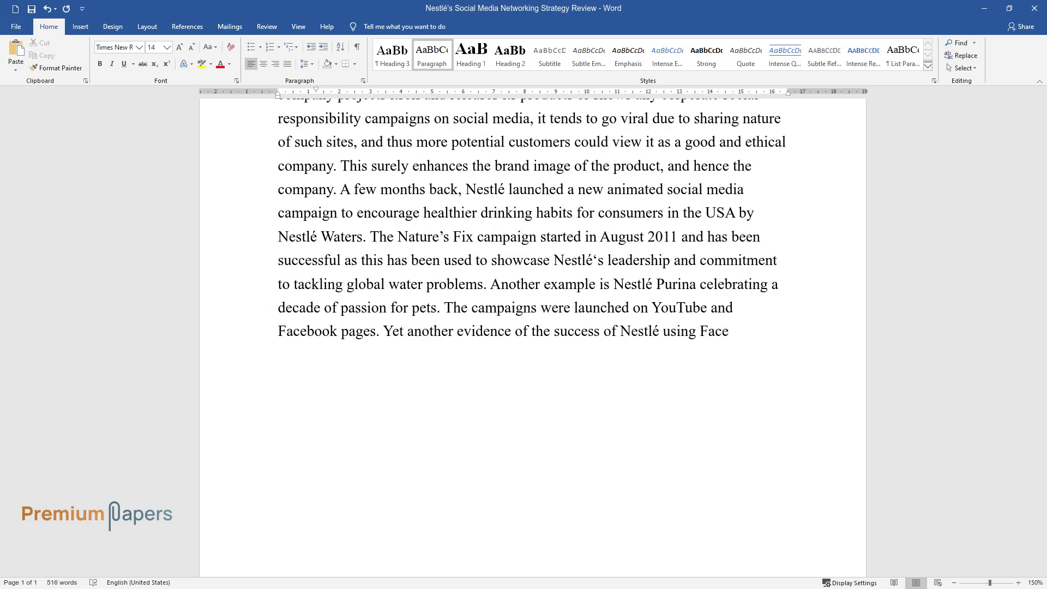
text(book has been that KitKat reached)
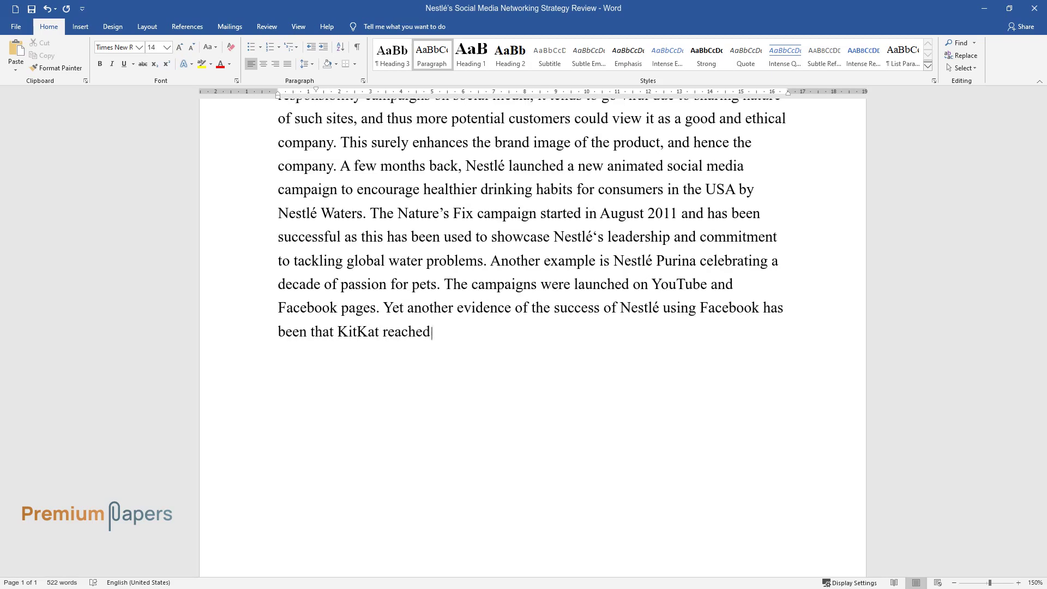
text( more than 2.5 million fans. Thus)
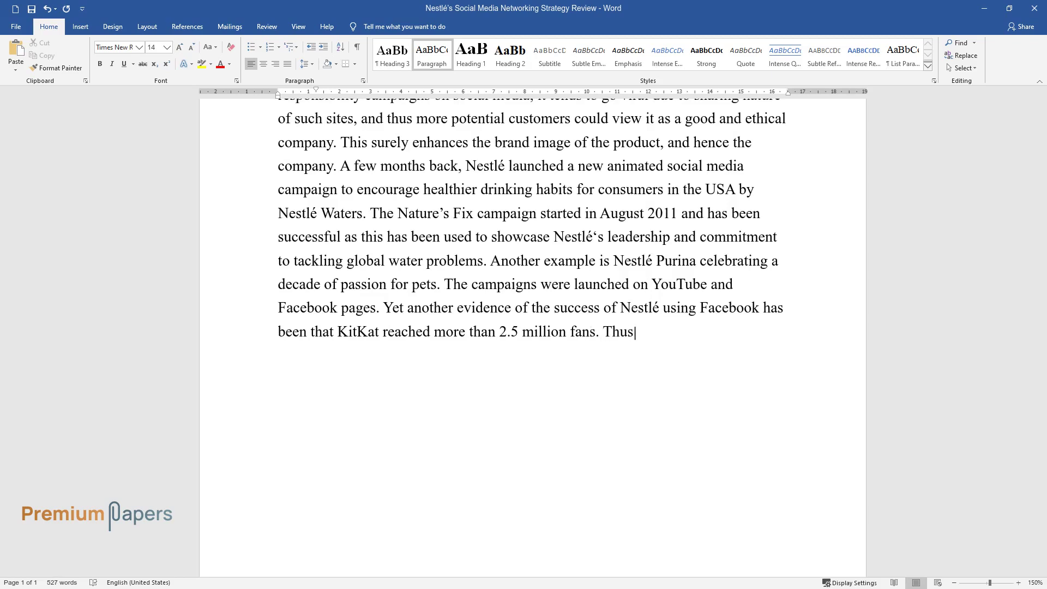
text(, the efficacy with which these commercia)
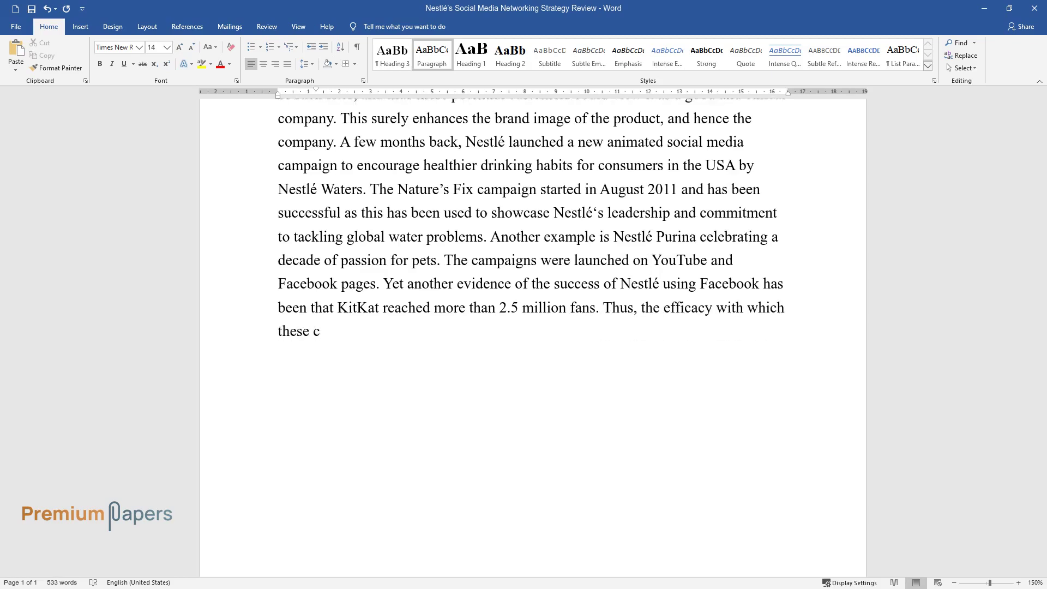
text(ls, promotions, and camp)
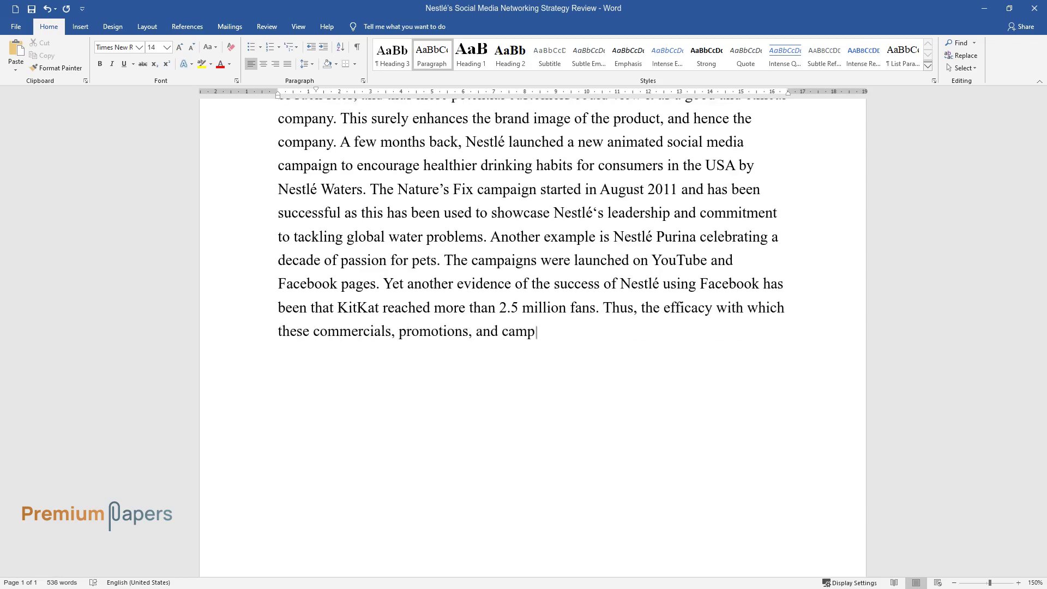
text(aigns have been proven beneficial to Nestlé.)
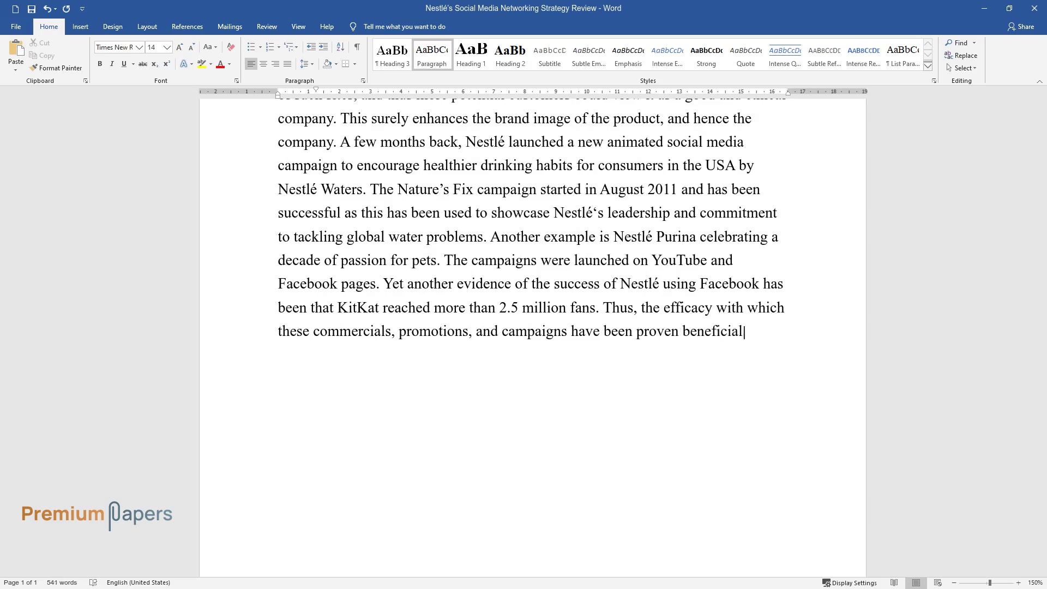
key(Return)
text(Str)
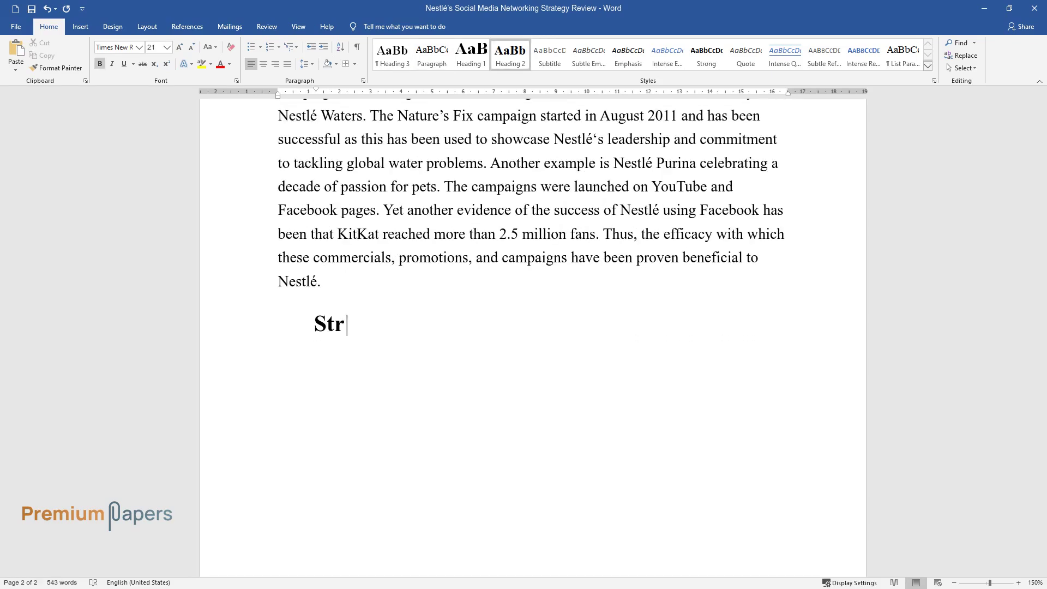
text(ategy for Handling Customers)
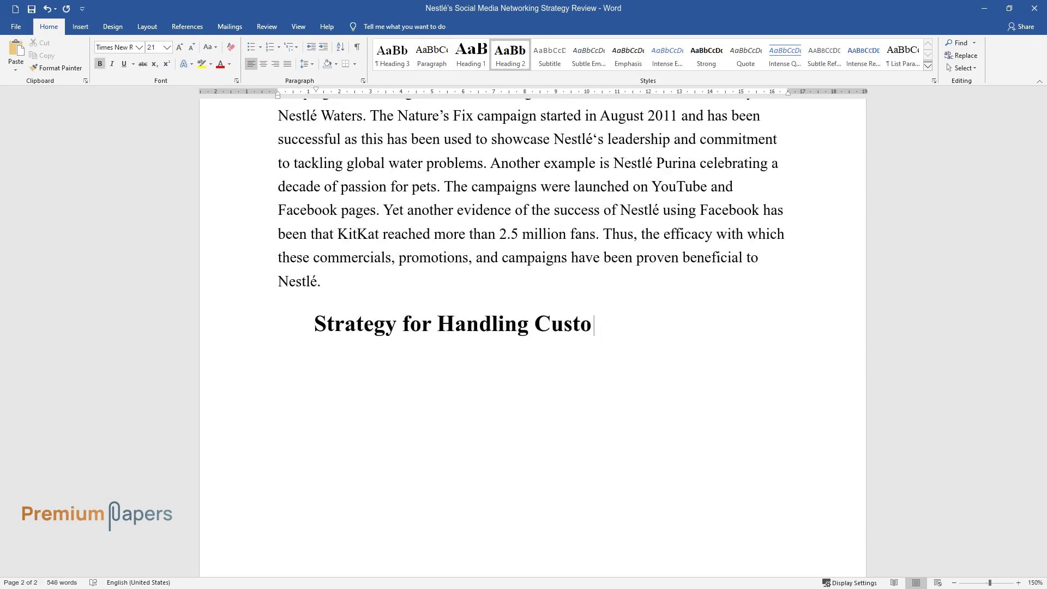
key(Return)
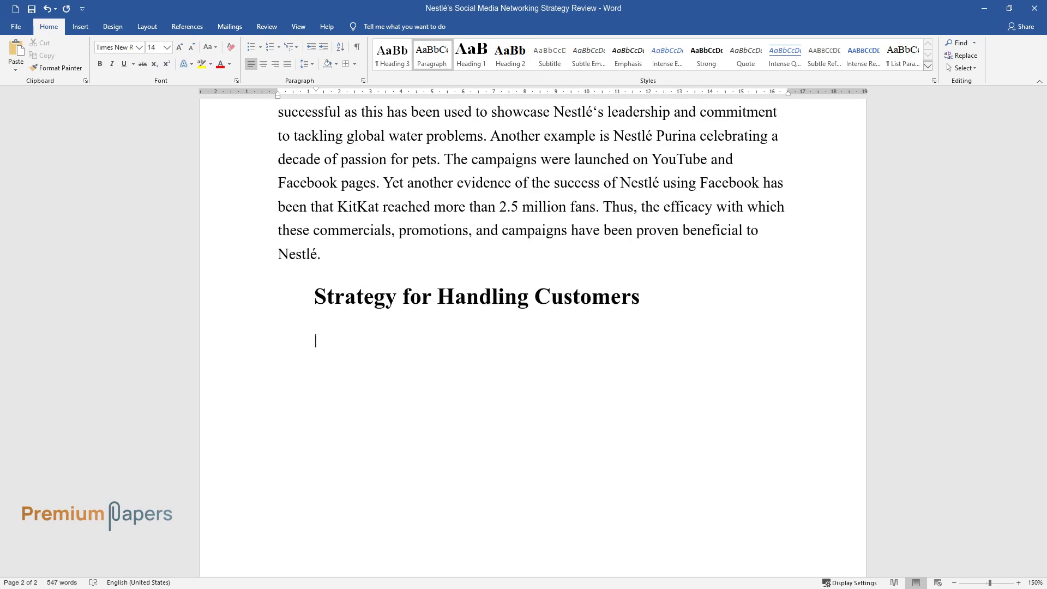
text(Consumer trust is the first thing to win and the last thing to lose)
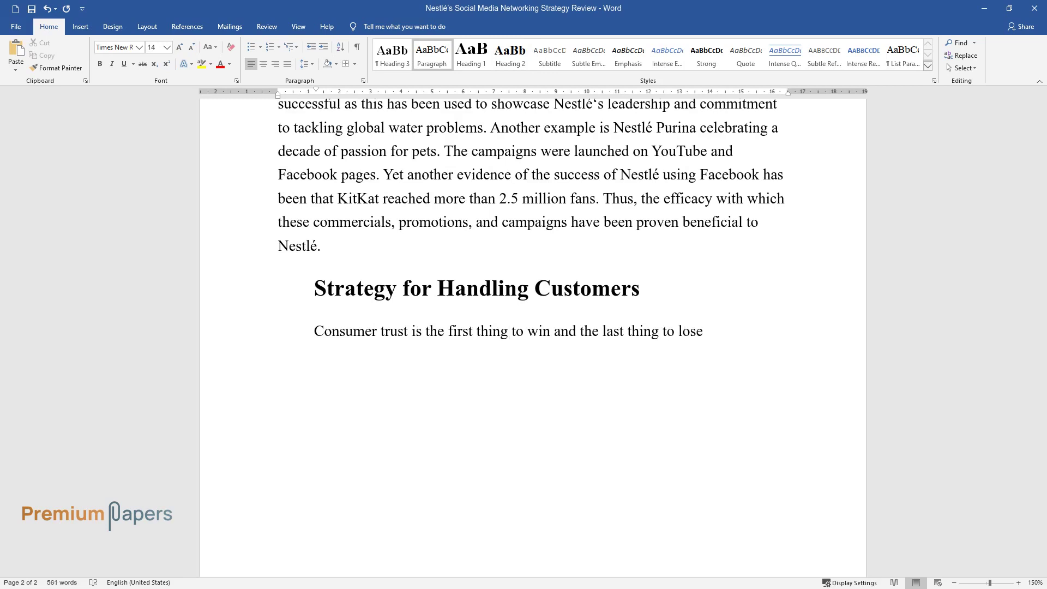
text( for any company. Any event that may be relat)
text(ed to qua)
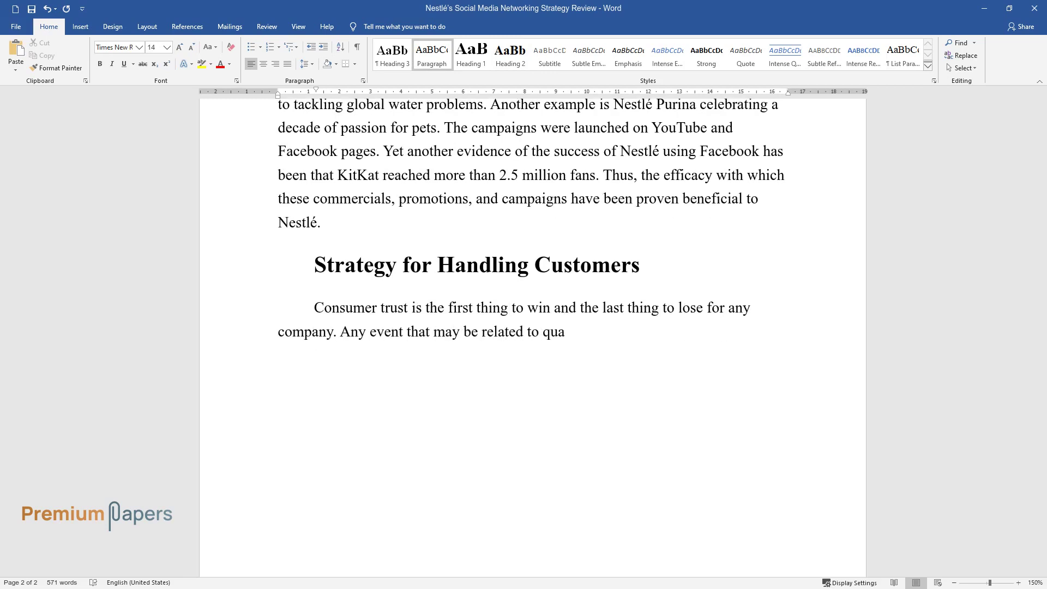
text(lity assurance issues and other food)
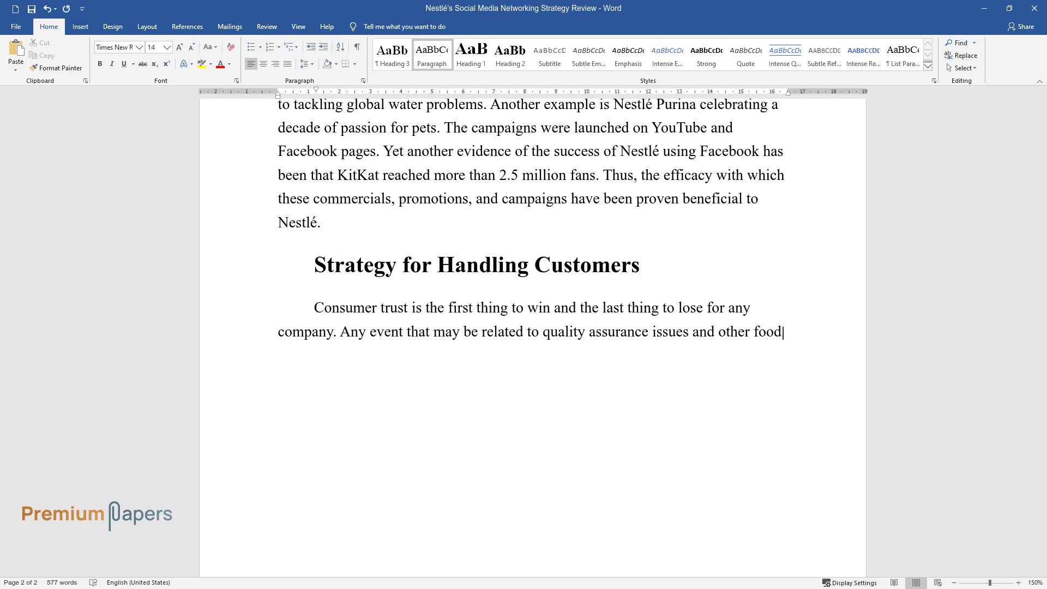
text( products may severely hamper the c)
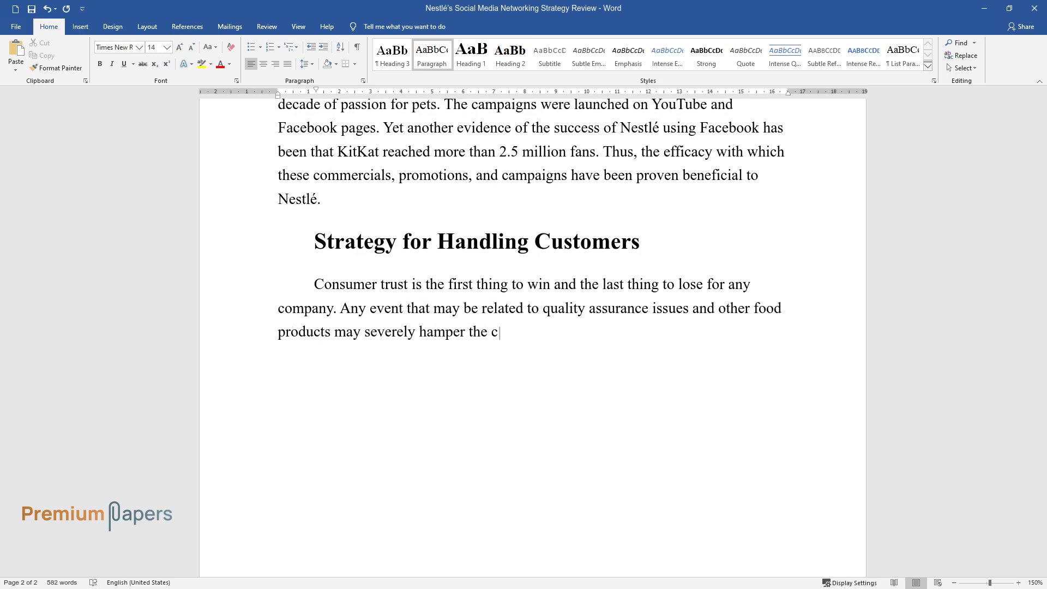
text(ompany's brand image among consumers)
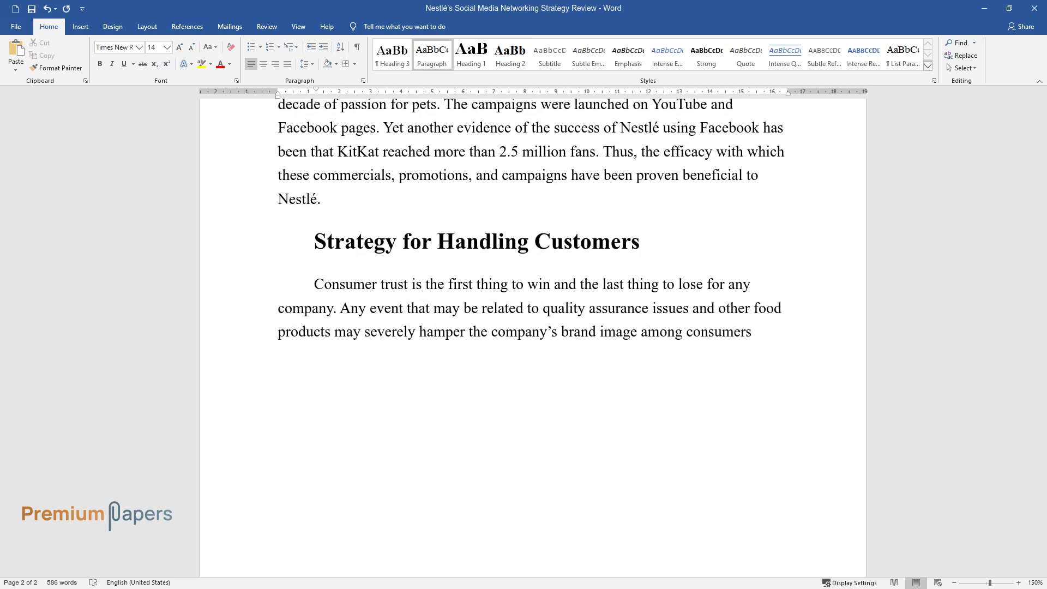
text(. Nestlé has policies and strategic )
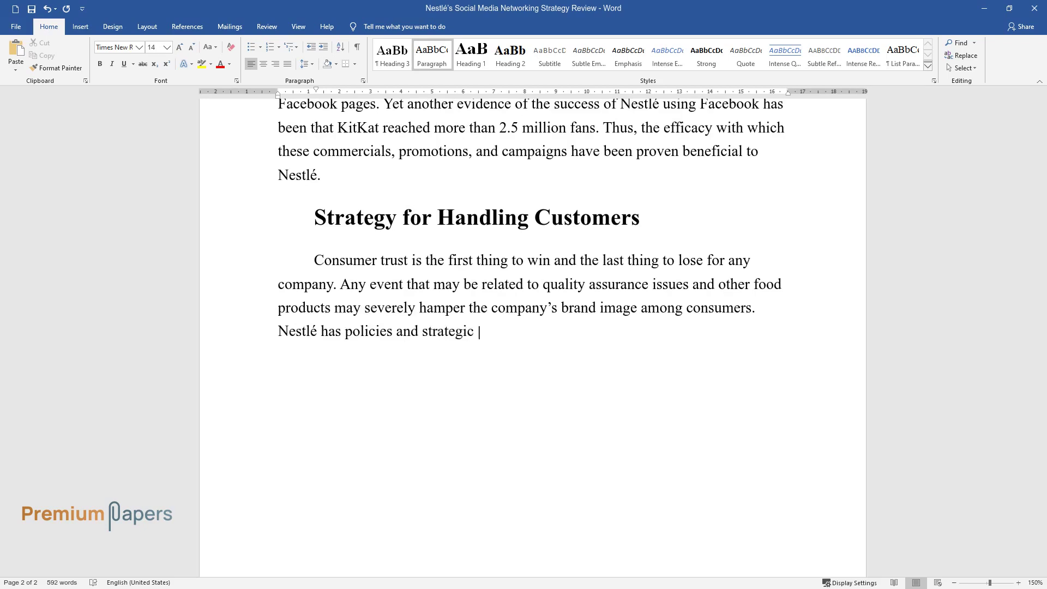
text(control mechanisms to take care of G)
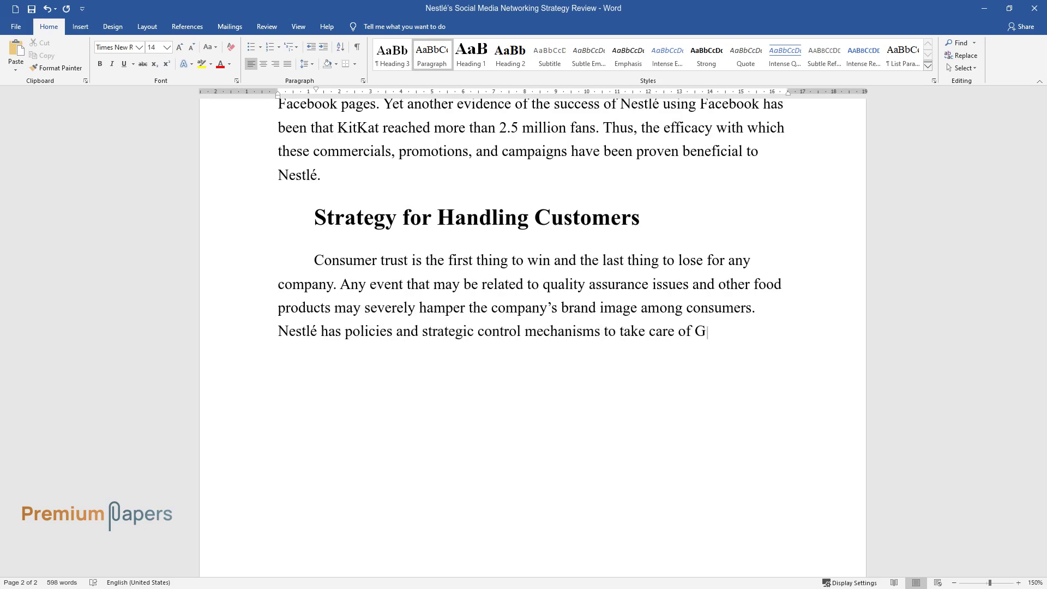
text(reenpeace sort of campaigns. Though)
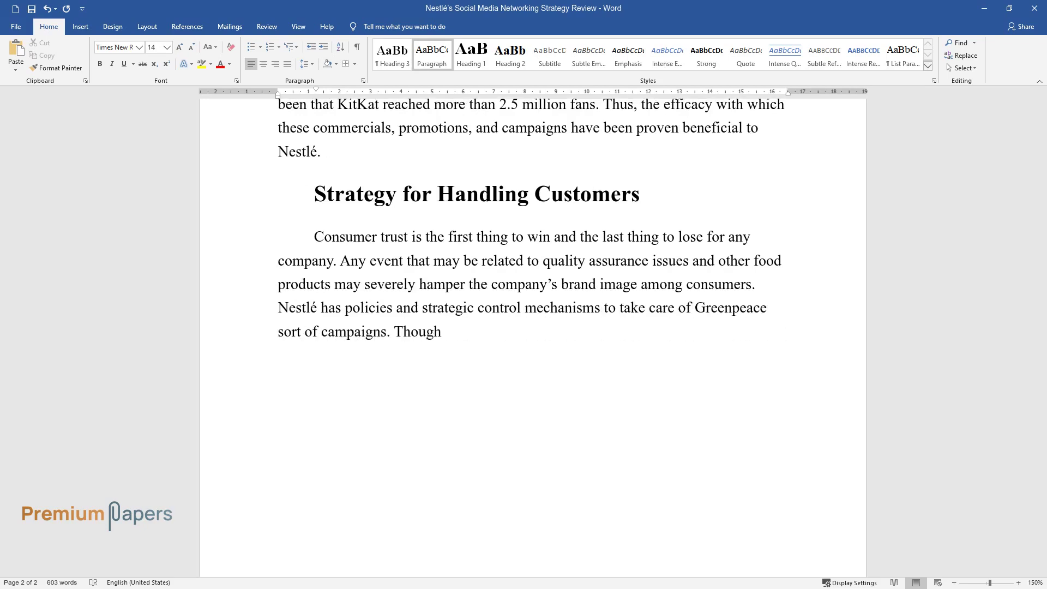
text( there is no specific guideline as s)
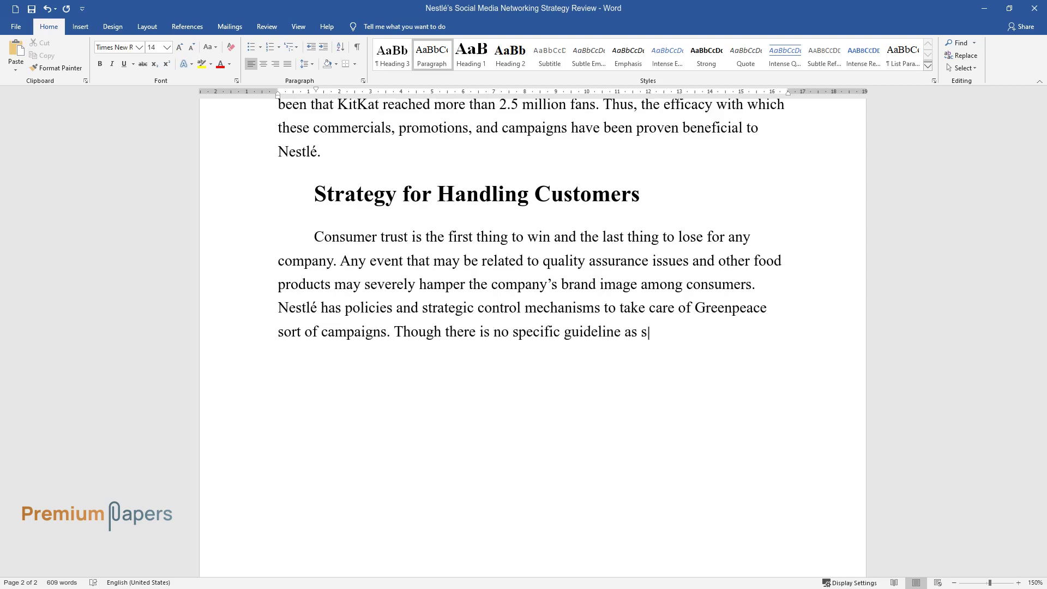
text(uch against or for the usage of soci)
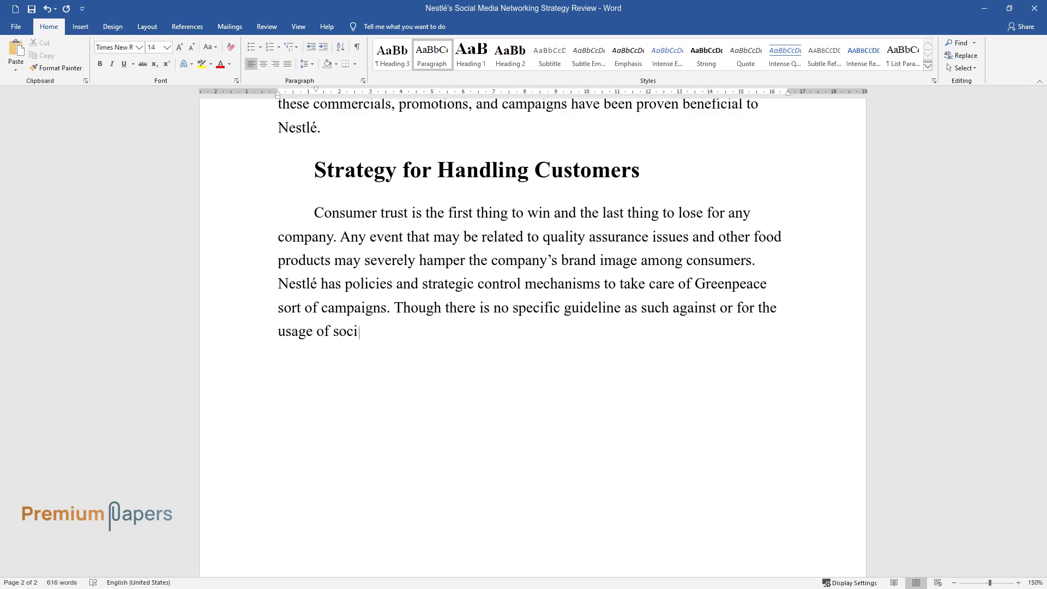
text(al media in its annual reports, the)
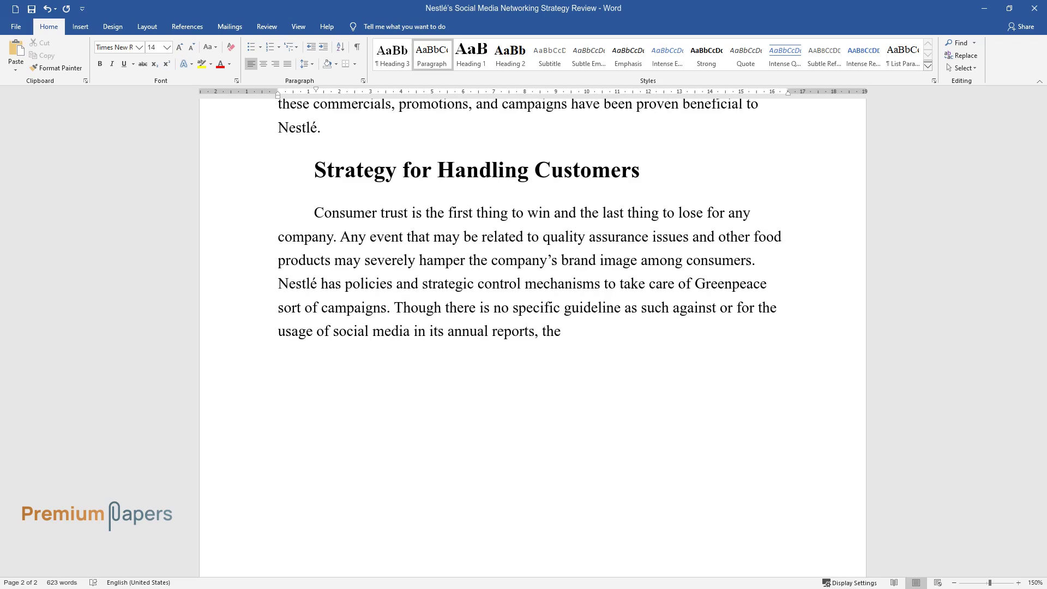
text( governance reports do take into con)
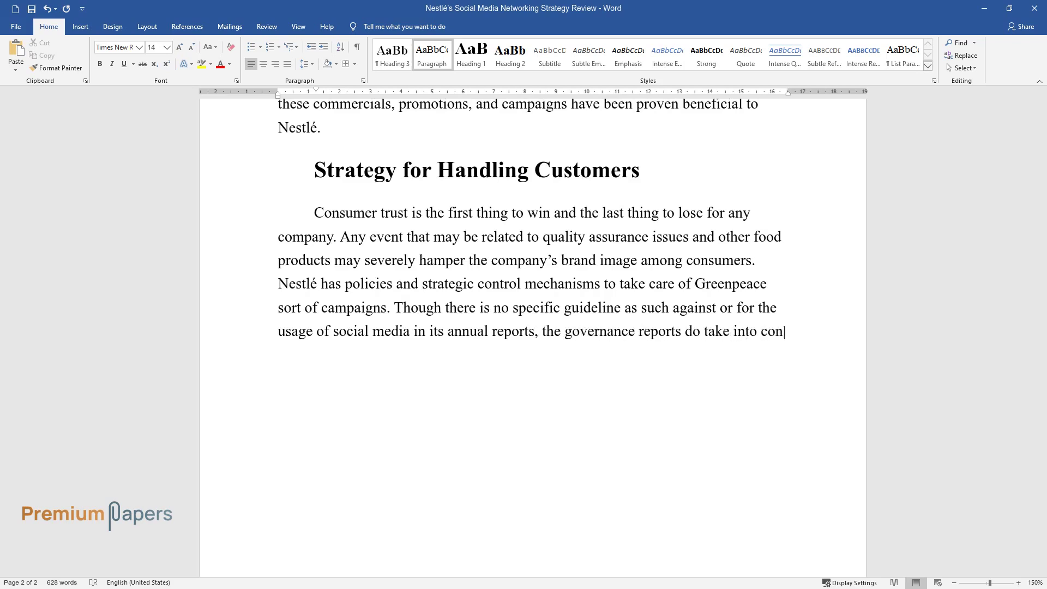
text(sideration certain vital factors tha)
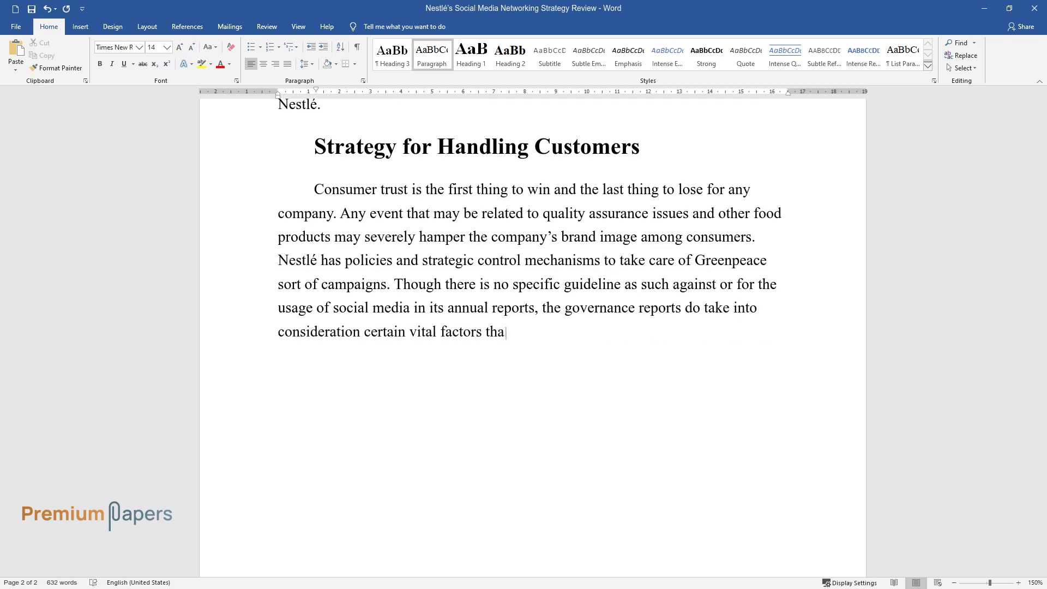
text(t may affect results. Today’s consum)
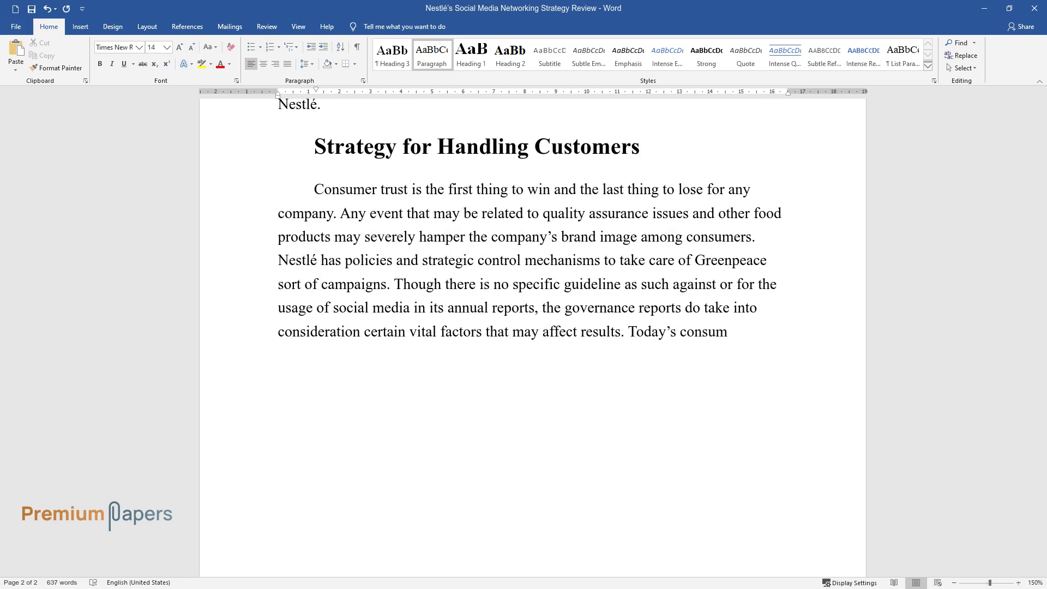
text(ers have become more informed through the us)
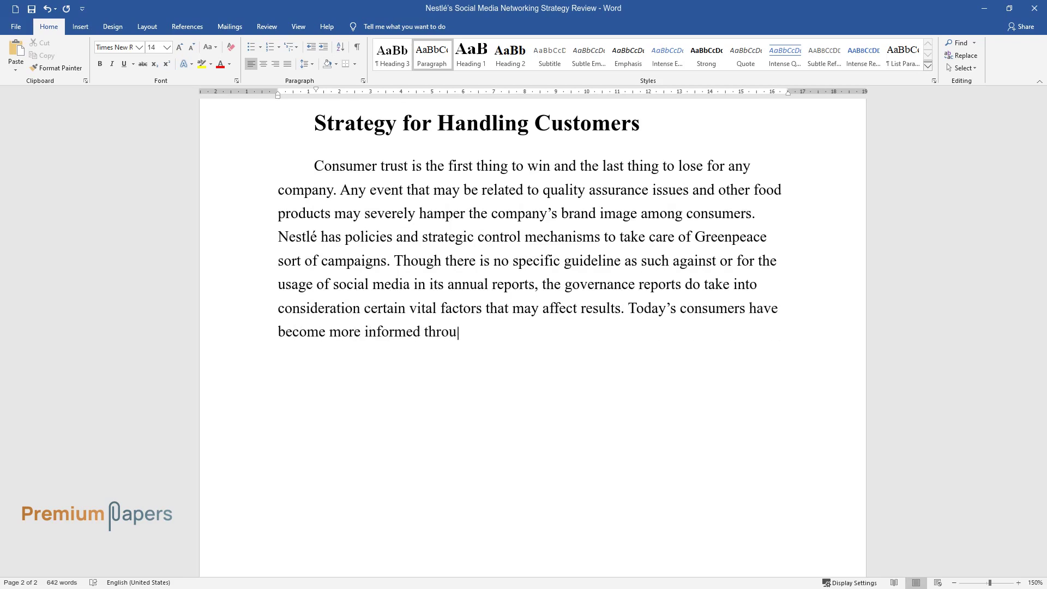
text(e of various media platform)
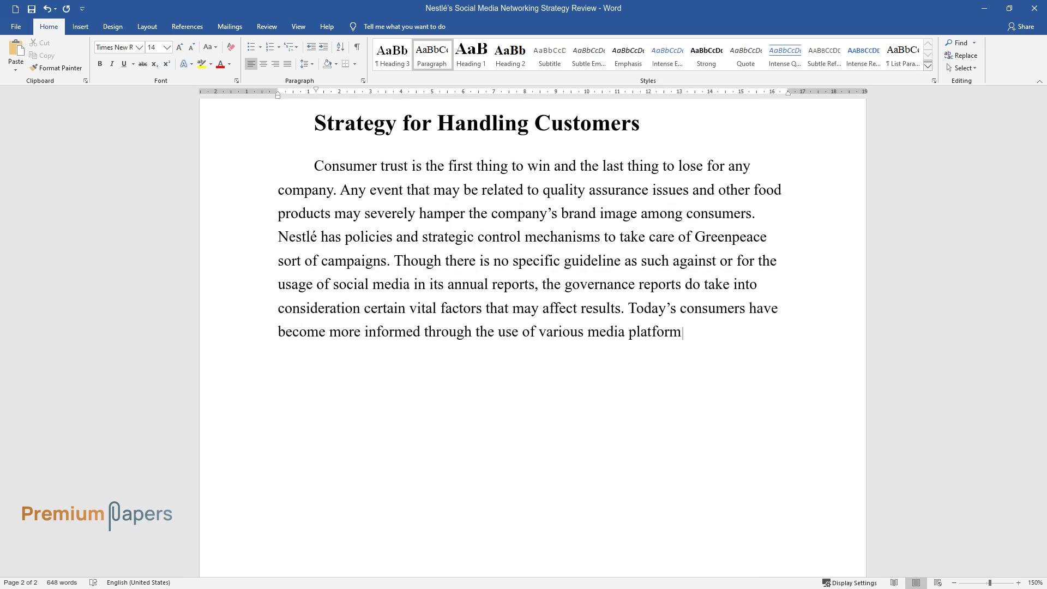
text(s to keep themselves updated. They a)
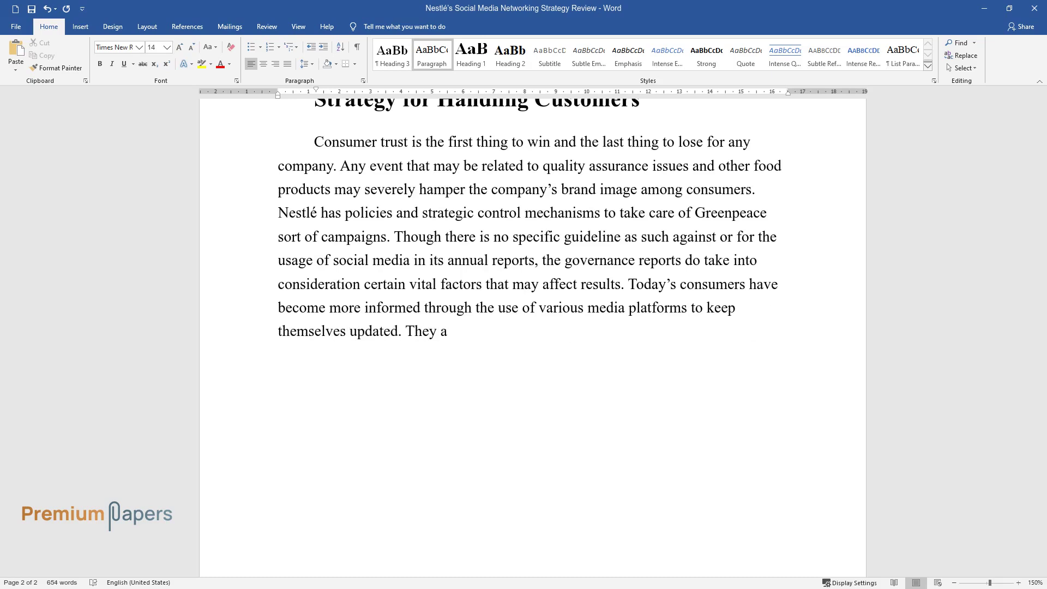
text(lso compare products while purchasi)
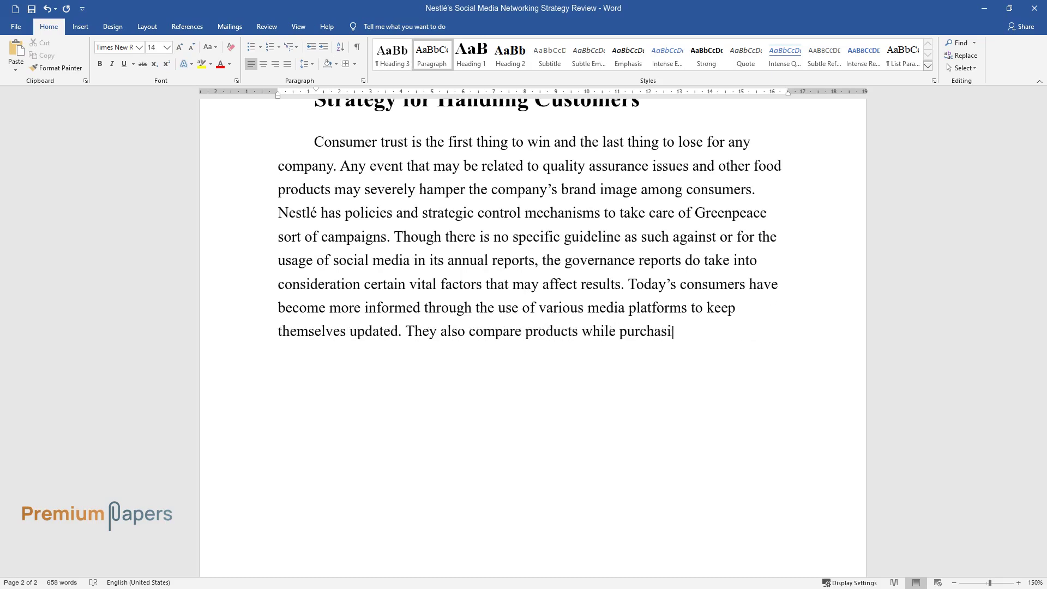
text(ng on various parameters, including )
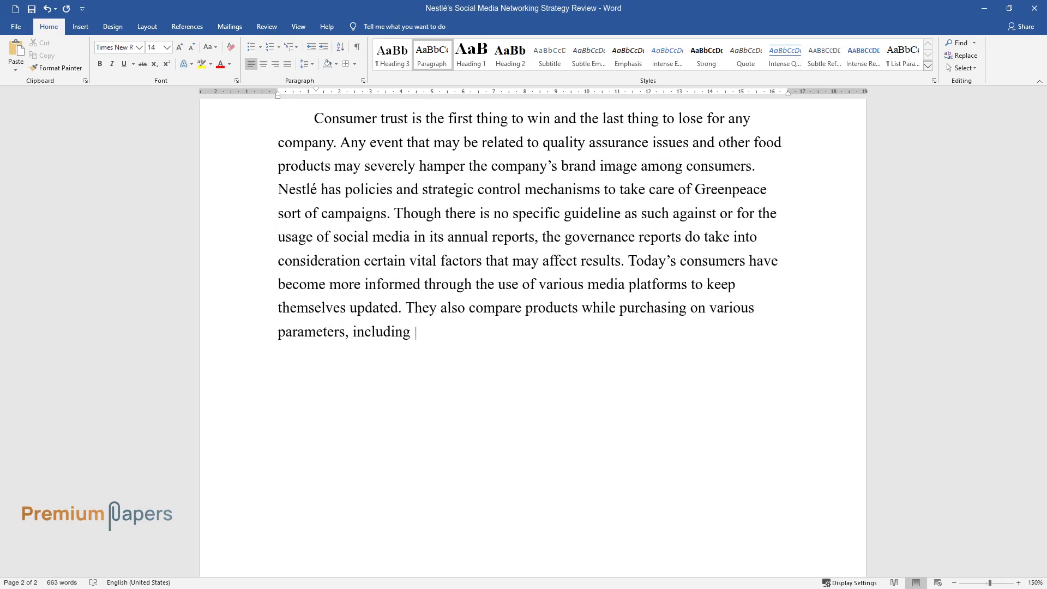
text(how socially responsible the company)
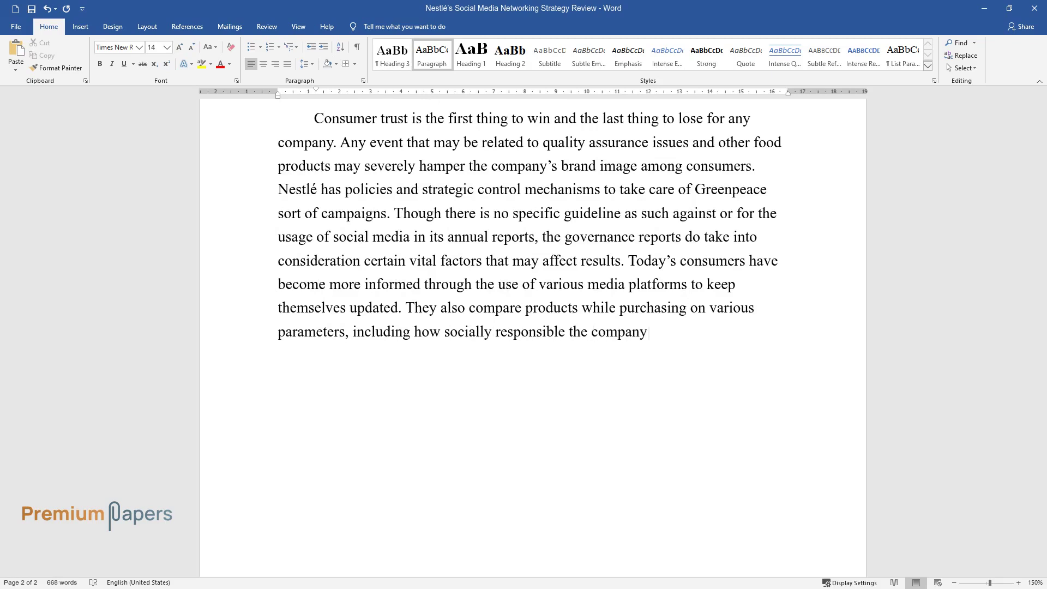
text( is, apart from doing business and amassing )
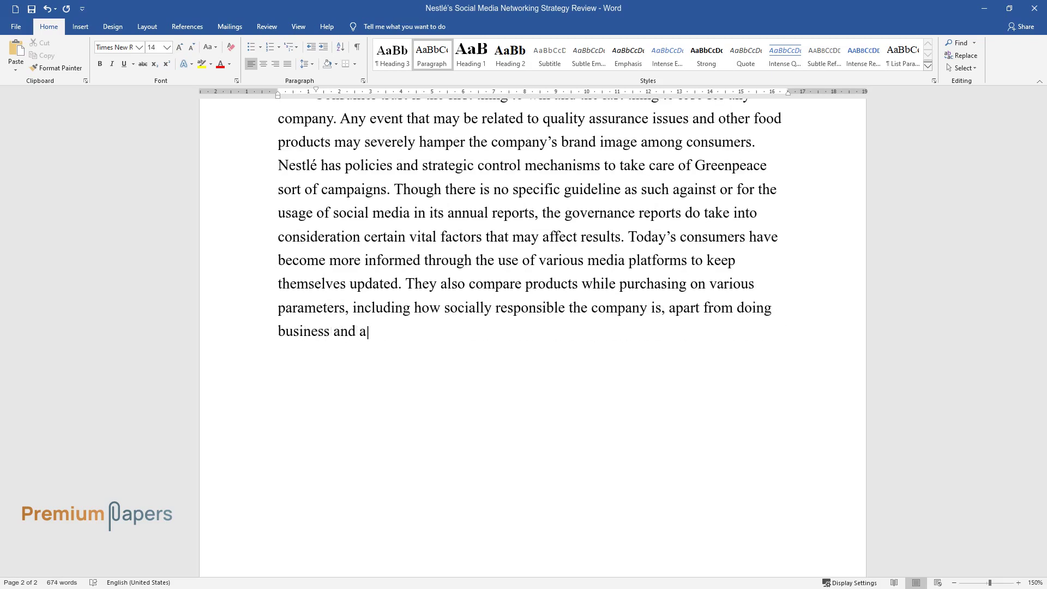
text(profits. Information that t)
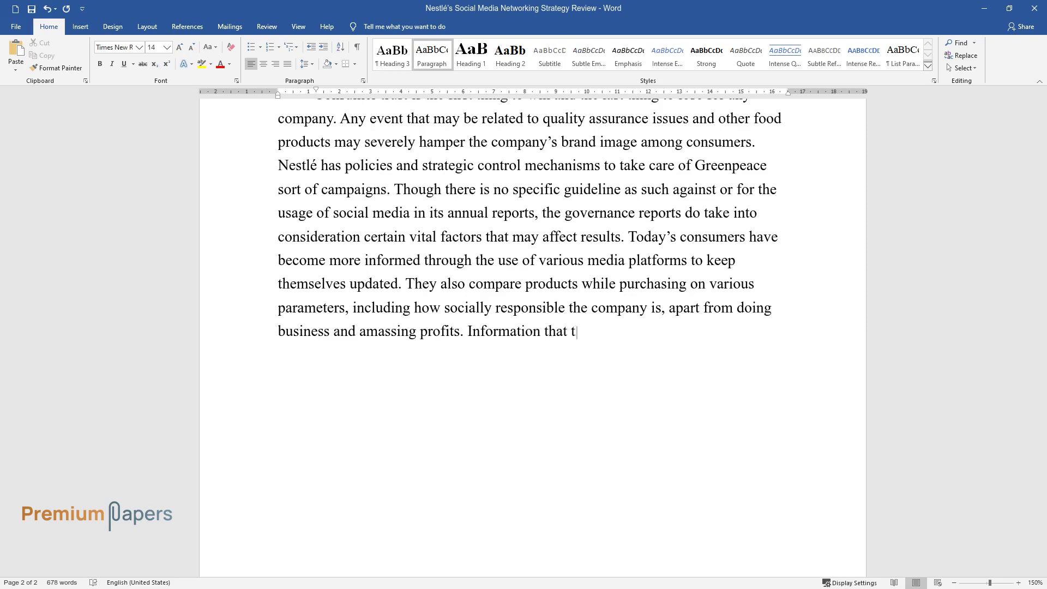
text(he company is not sustainable with its business practi)
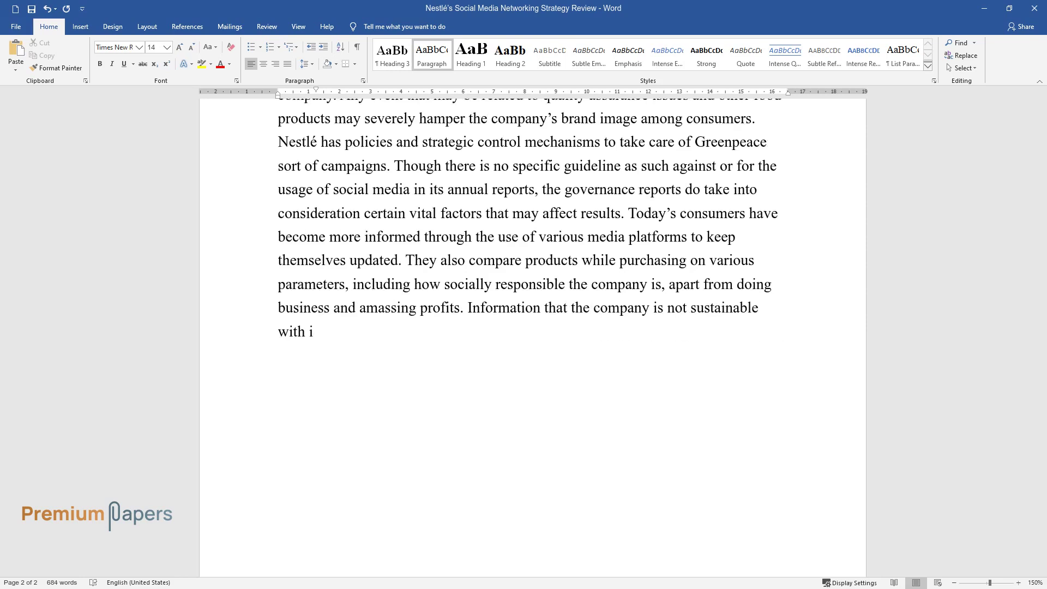
text(ces may lead to th)
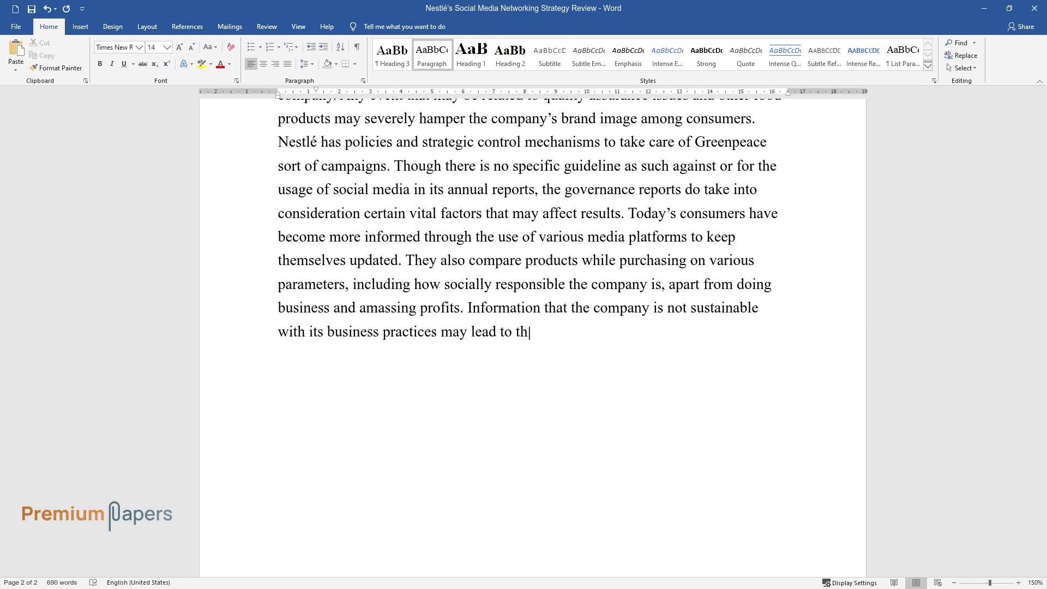
text(e furtherance of the troubles and t)
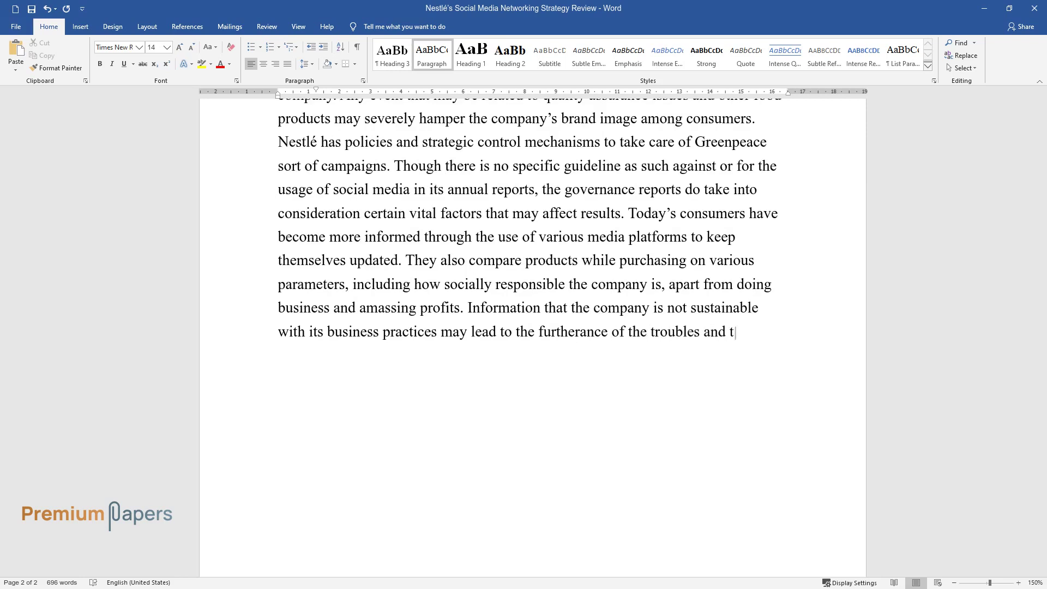
text(errible losses in terms of branding)
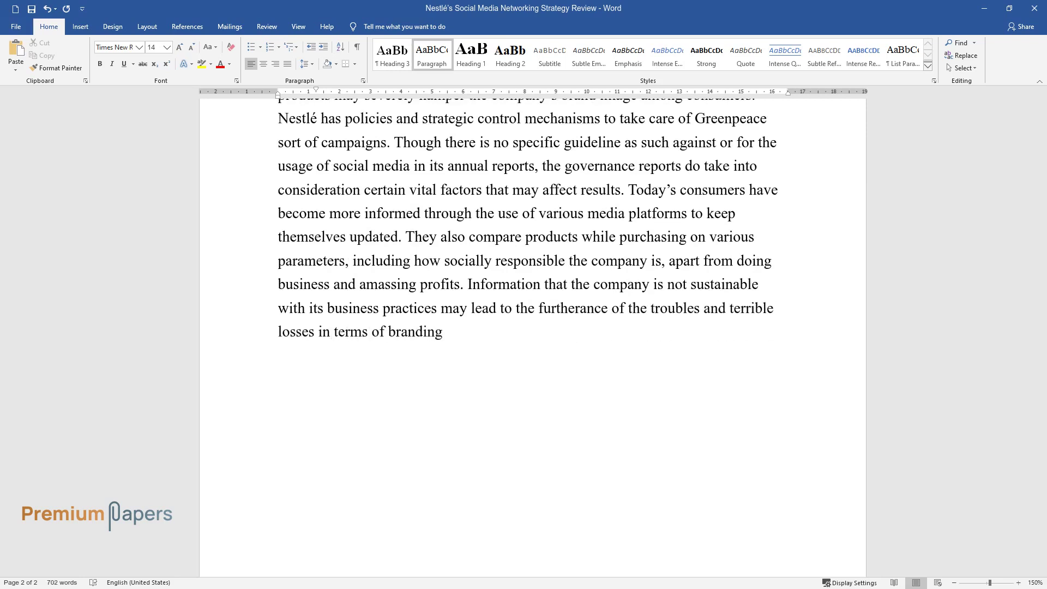
text( loss and operating profits. Being a )
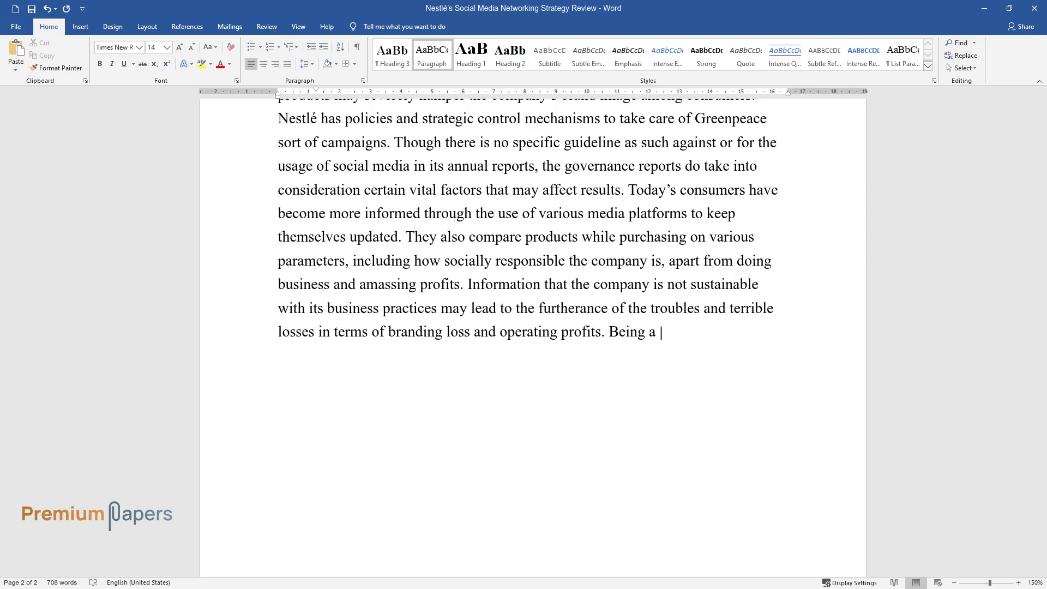
text(global player also brings regional )
text(effects into the picture as Nestlé h)
text(as to take care of the motives of th)
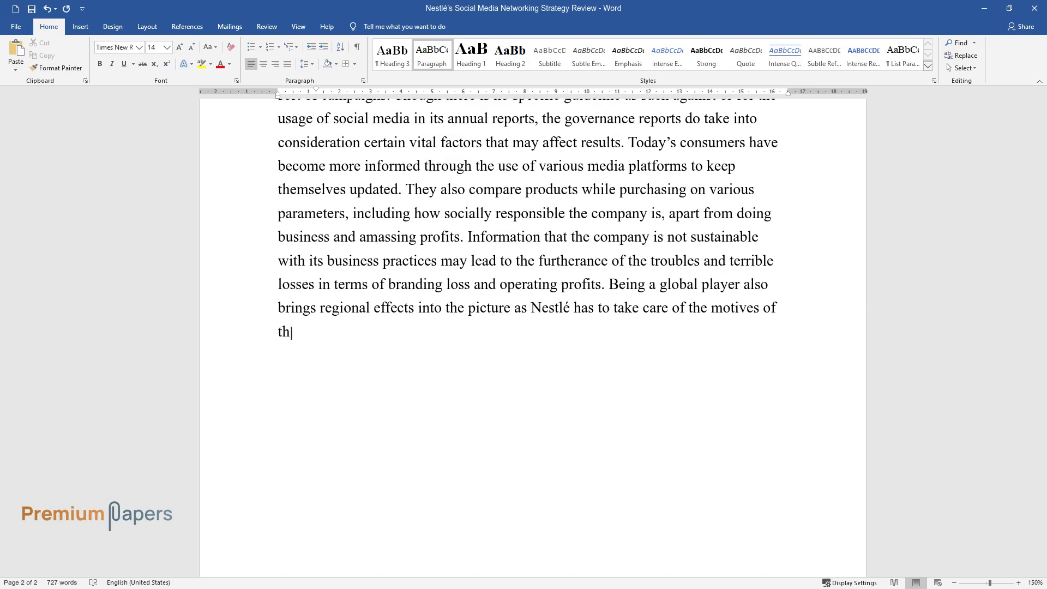
text(e regional nations and contribute to)
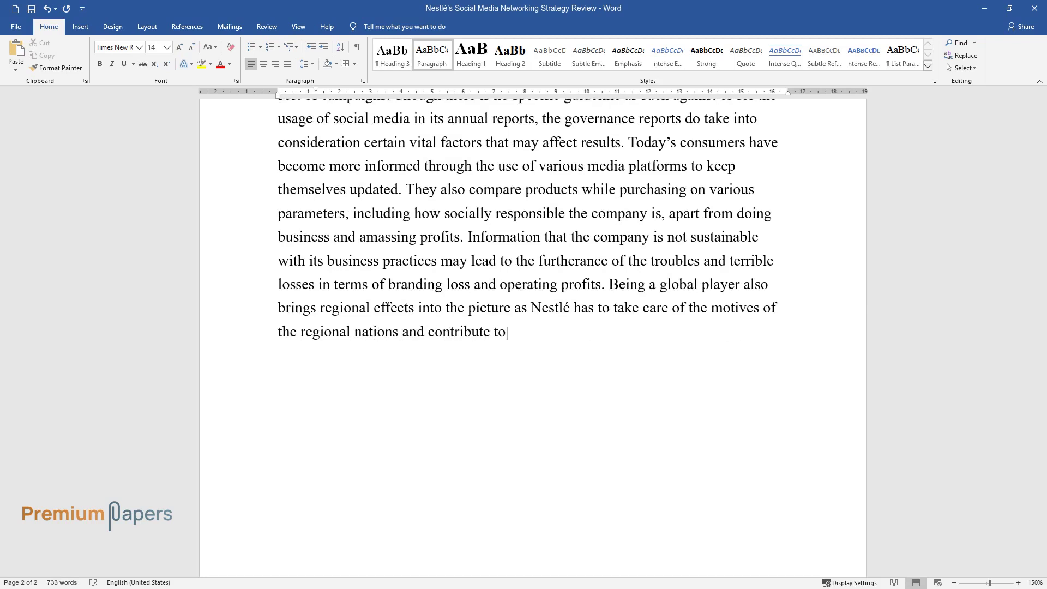
text( its development apart from business.)
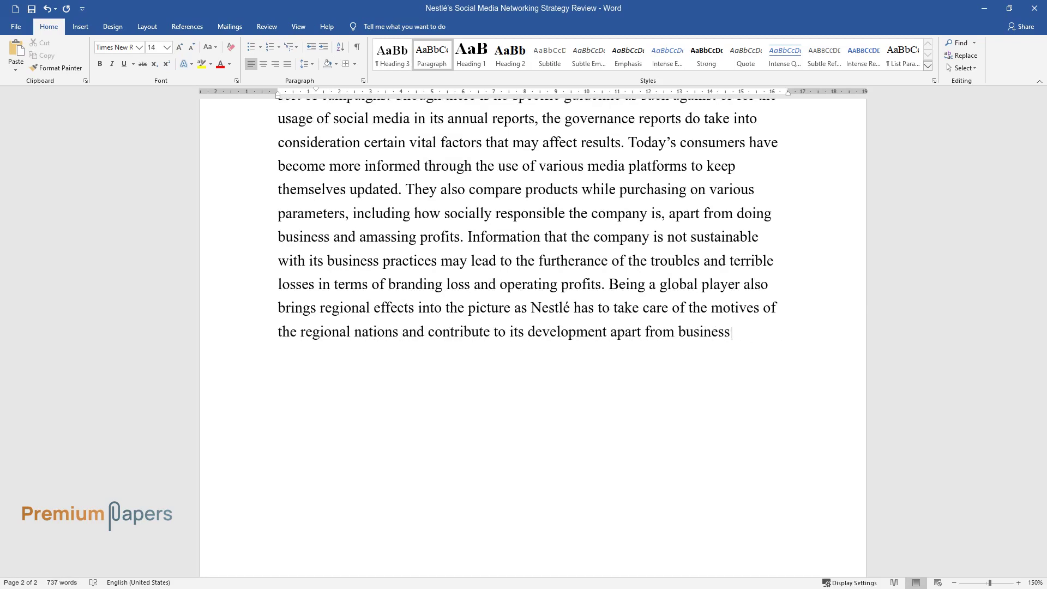
- End the consumer-trust paragraph after 'apart from business.' and begin a new paragraph
key(Return)
- Write the paragraph 'The crux of the issue is to use the available social media responsibly…'
text(The crux of)
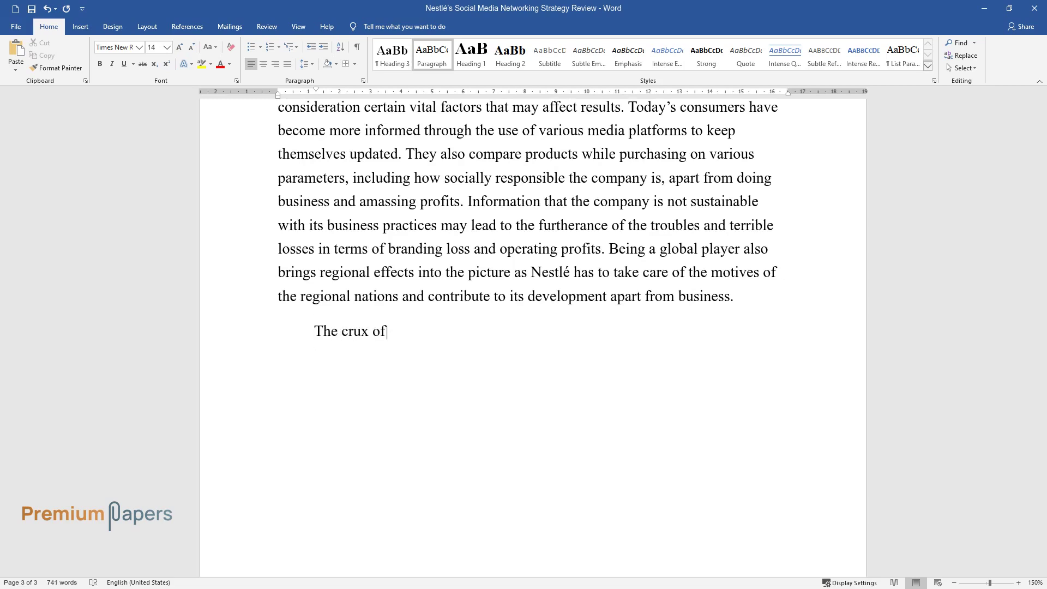
text( the issue is to use the availab)
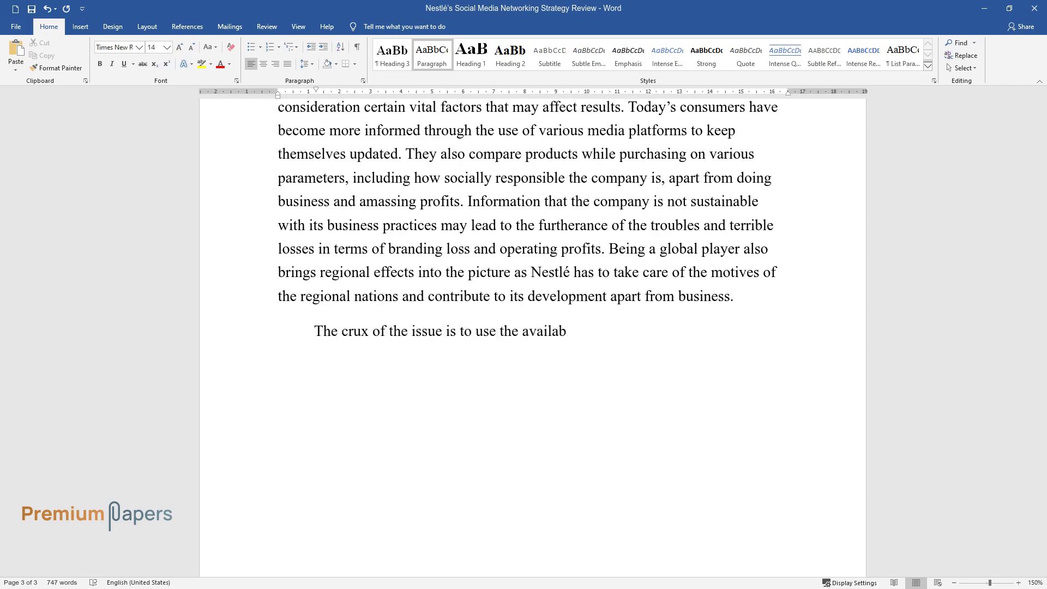
text(le social media responsibly. Bra)
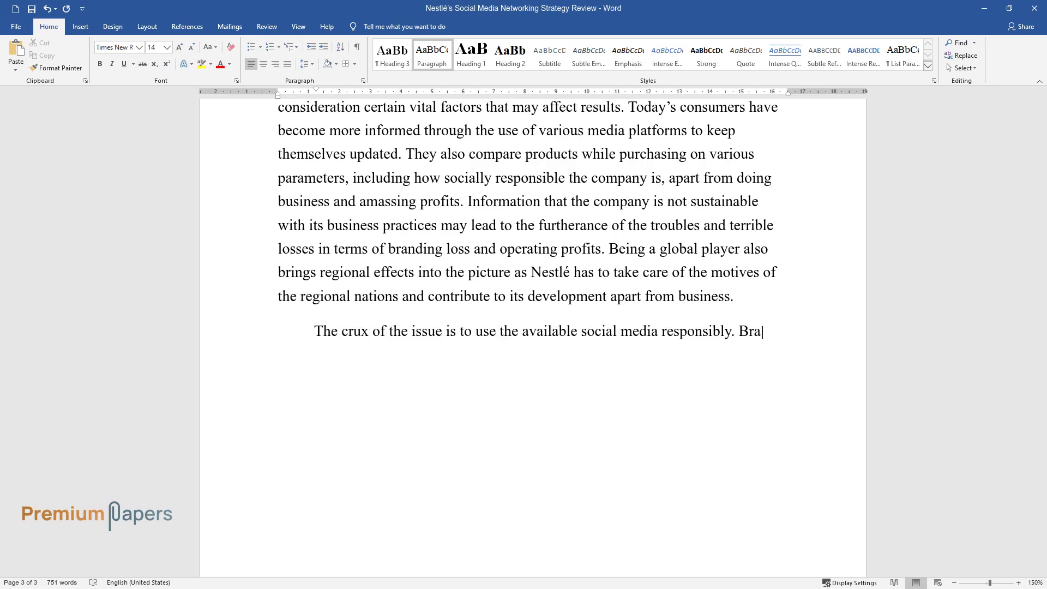
text(nd enhancement and destruction )
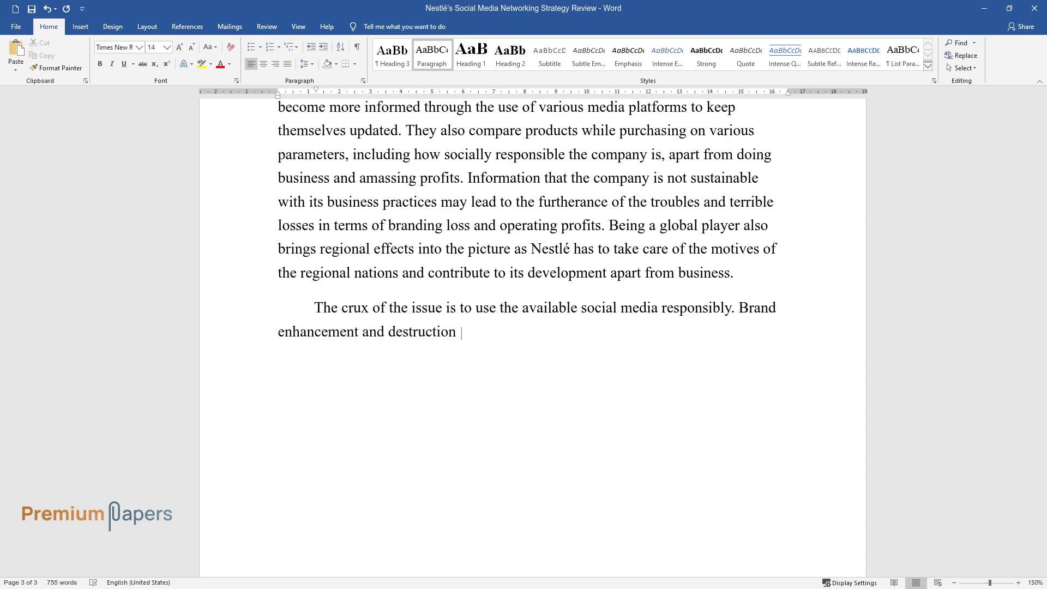
text(of reputation are both possible.)
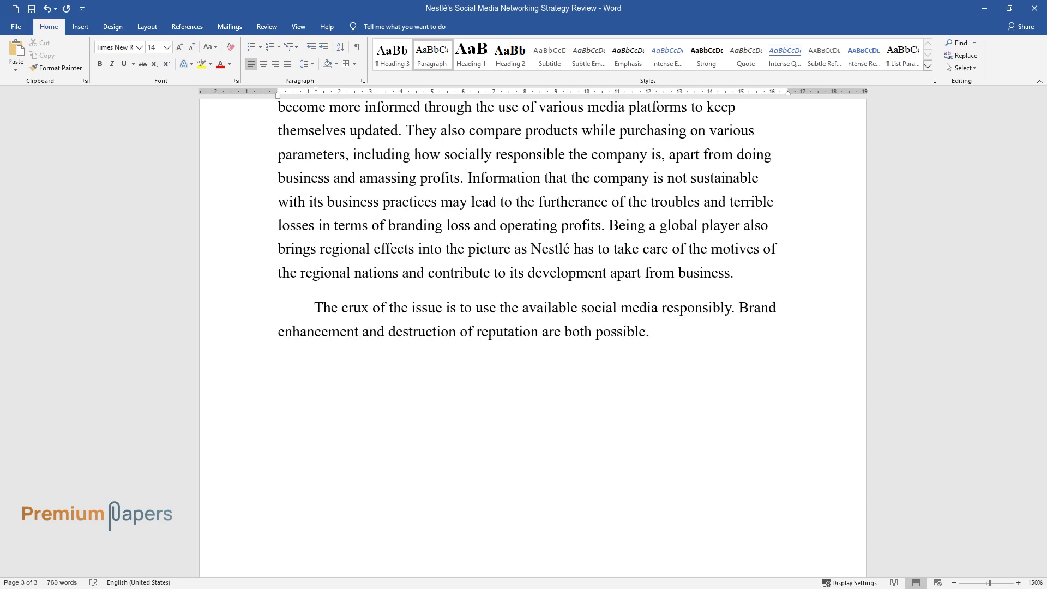
text( In this era of extensive compet)
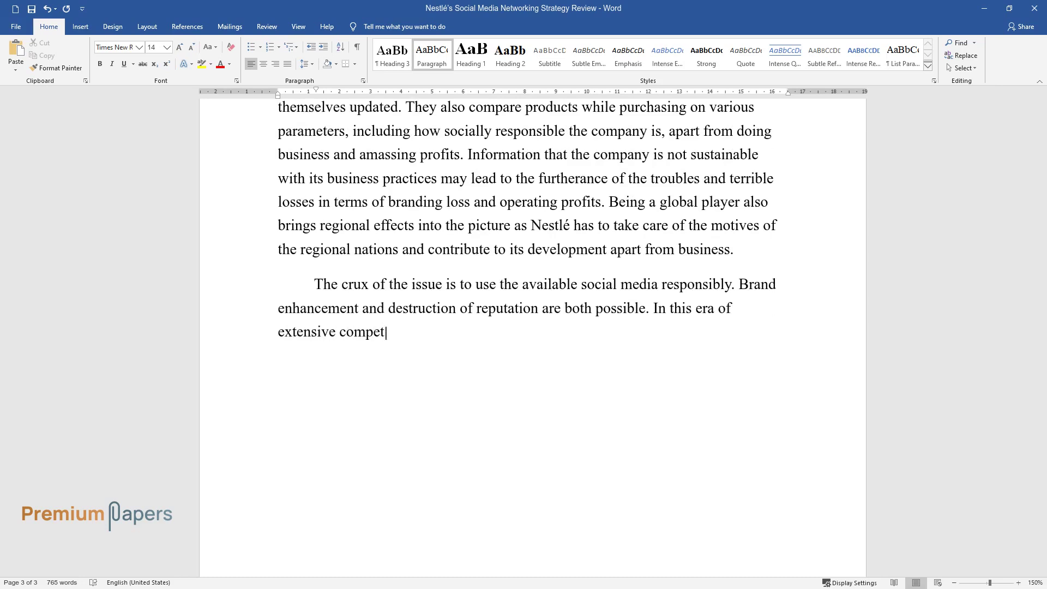
text(ition, the use of social media h)
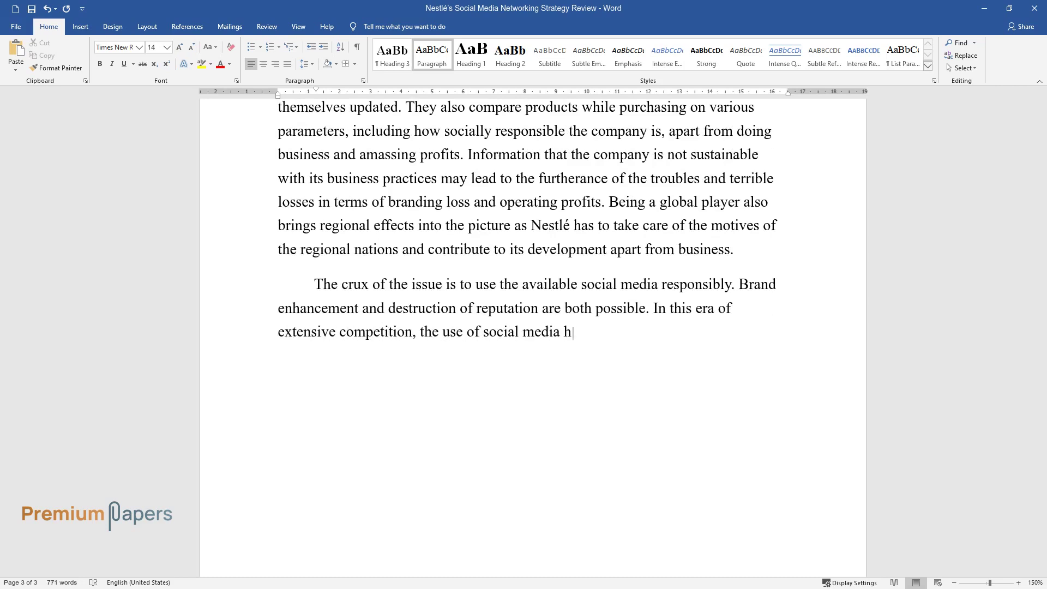
text(as only aggravated corporate wa)
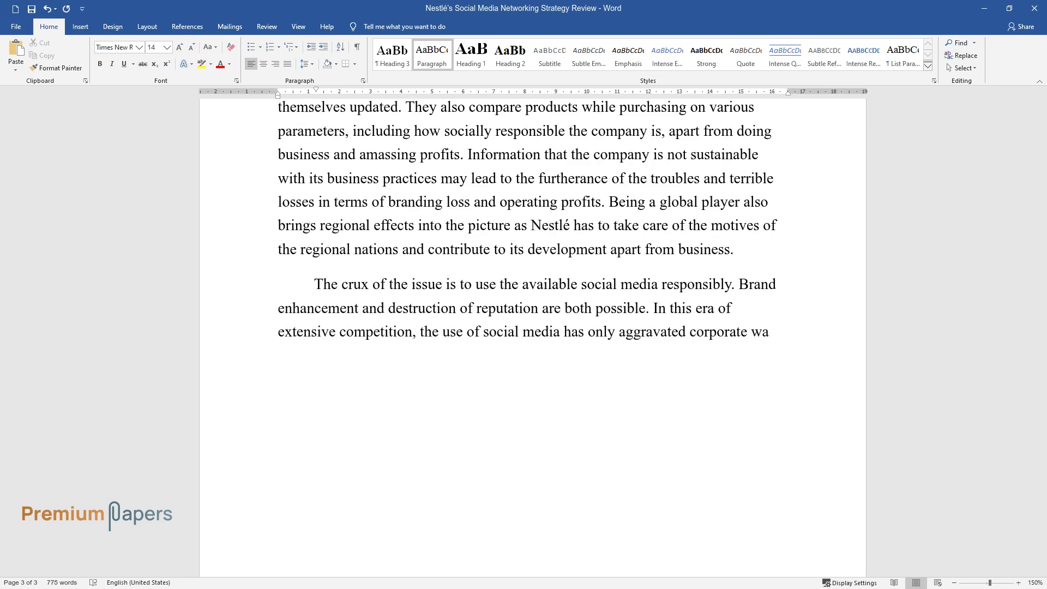
text(r. Intermediate agencies like NG)
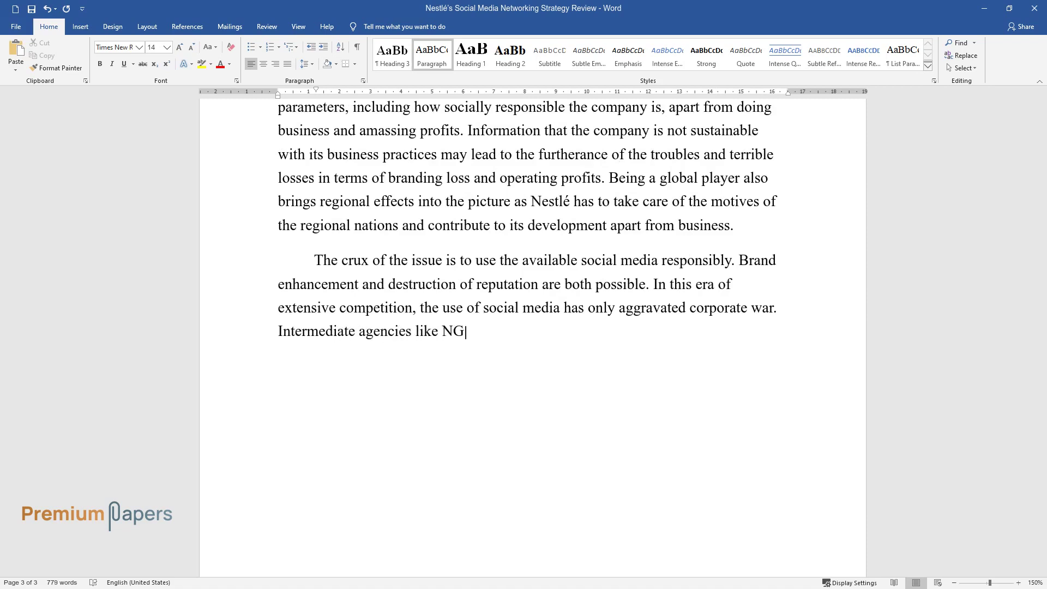
text(Os do play a major role in this )
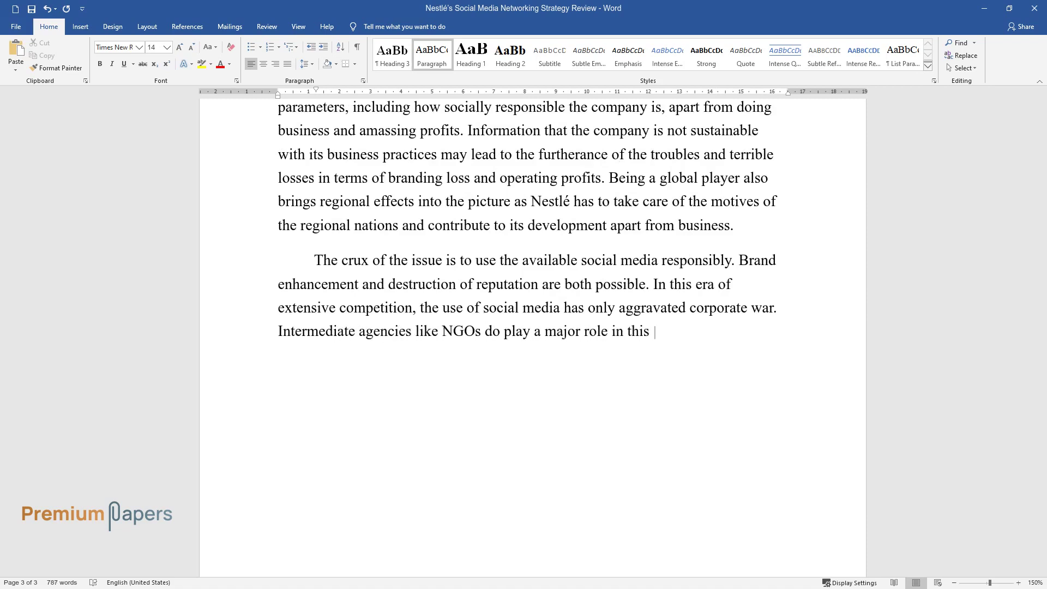
text(game. Nestlé has used social med)
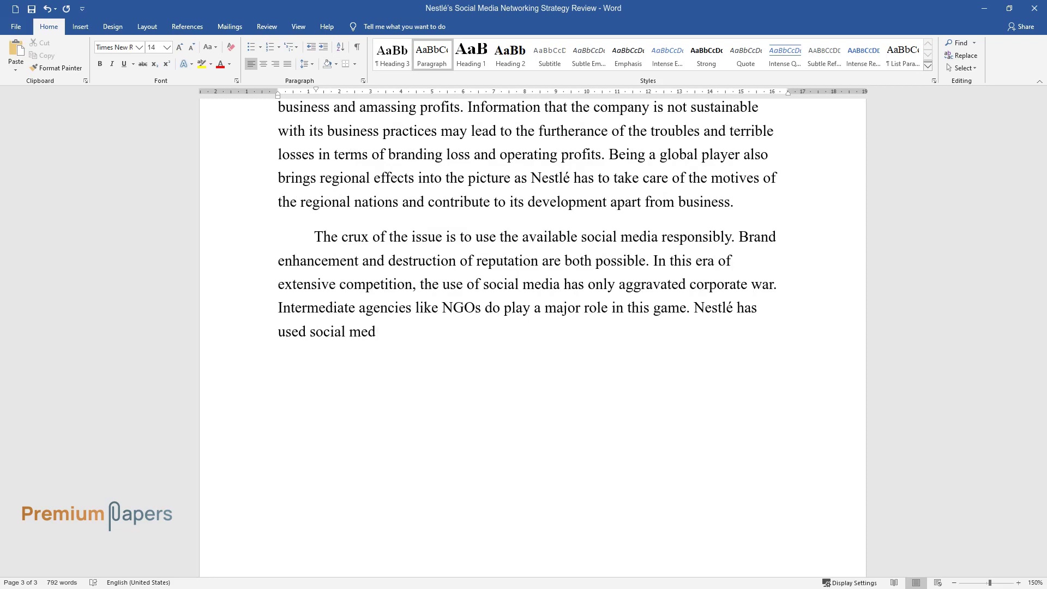
text(ia to a great effect except whe)
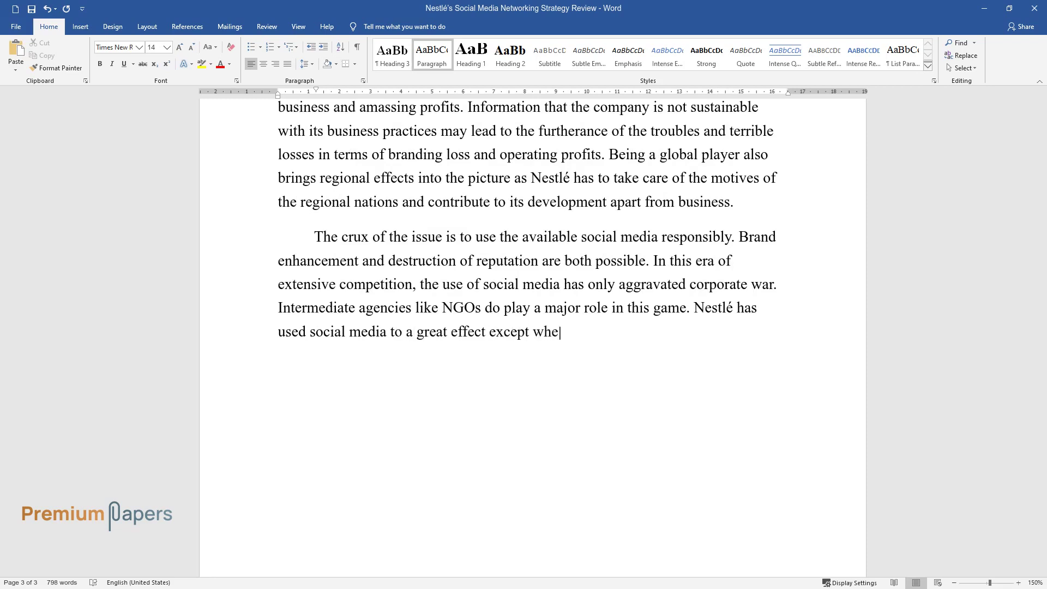
text(n there was an anti-Nestlé campa)
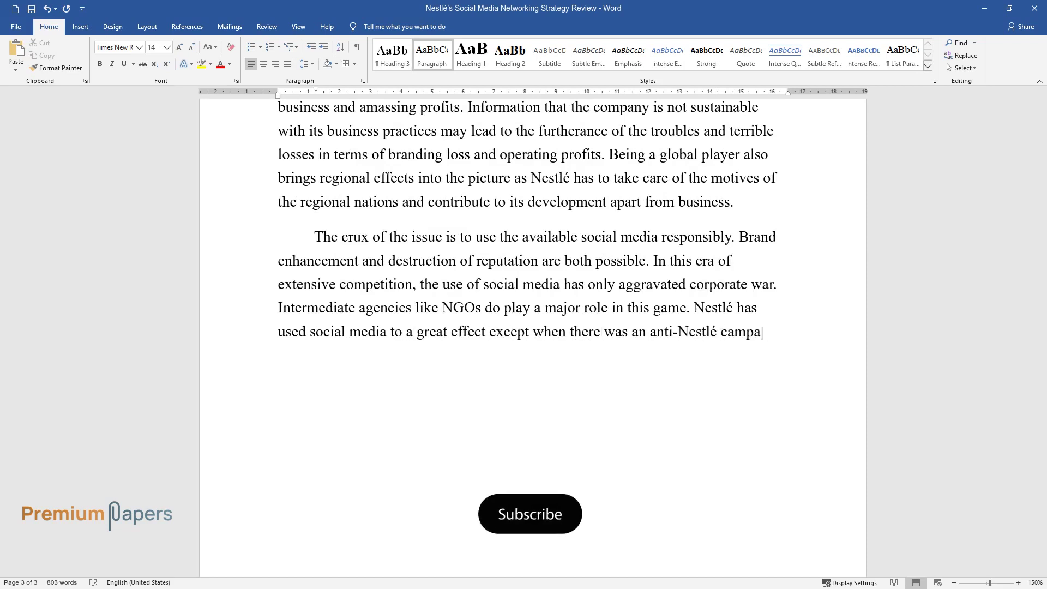
text(ign. But that incident has posit)
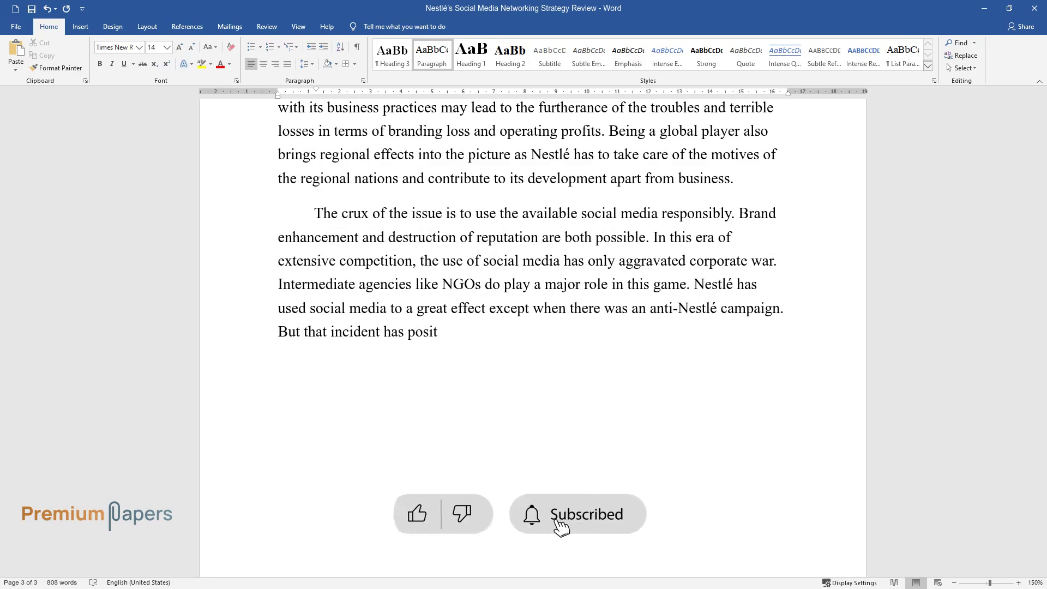
text(ive aspects as it made Nestlé m)
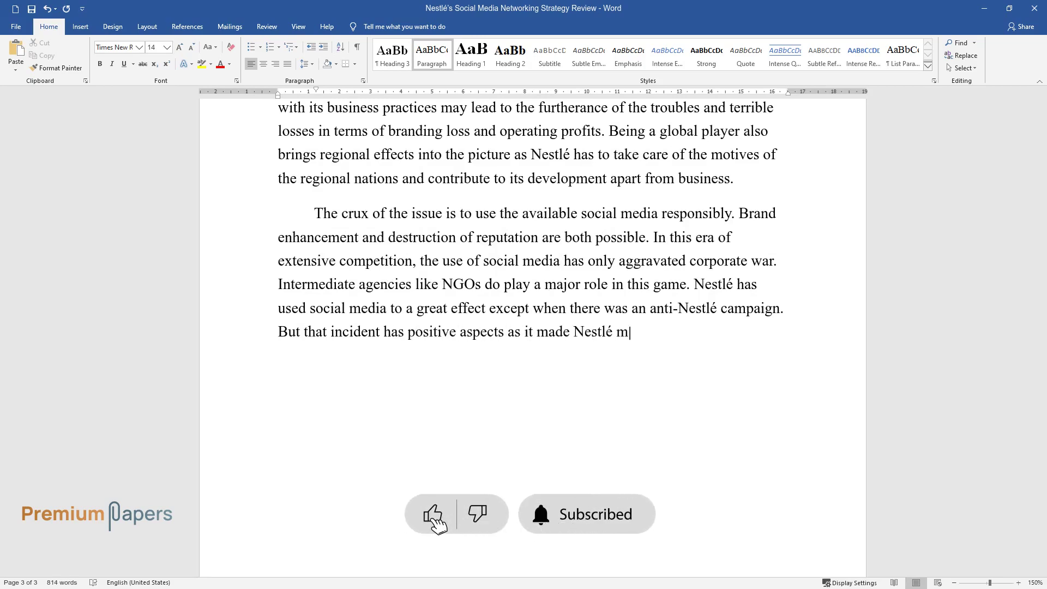
text(ore responsible towards the consumers an)
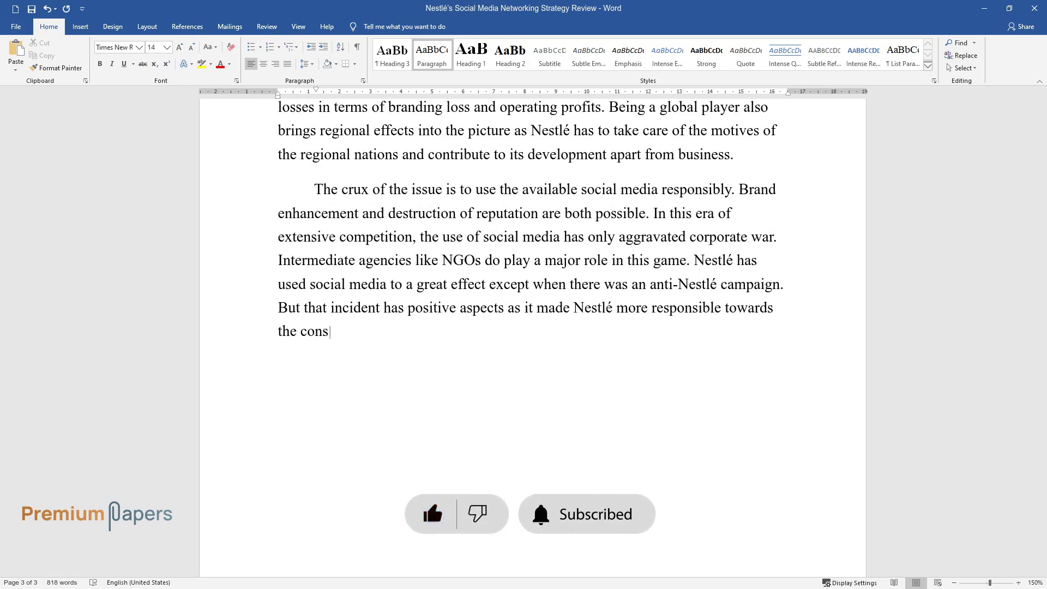
text(d the world, in general.)
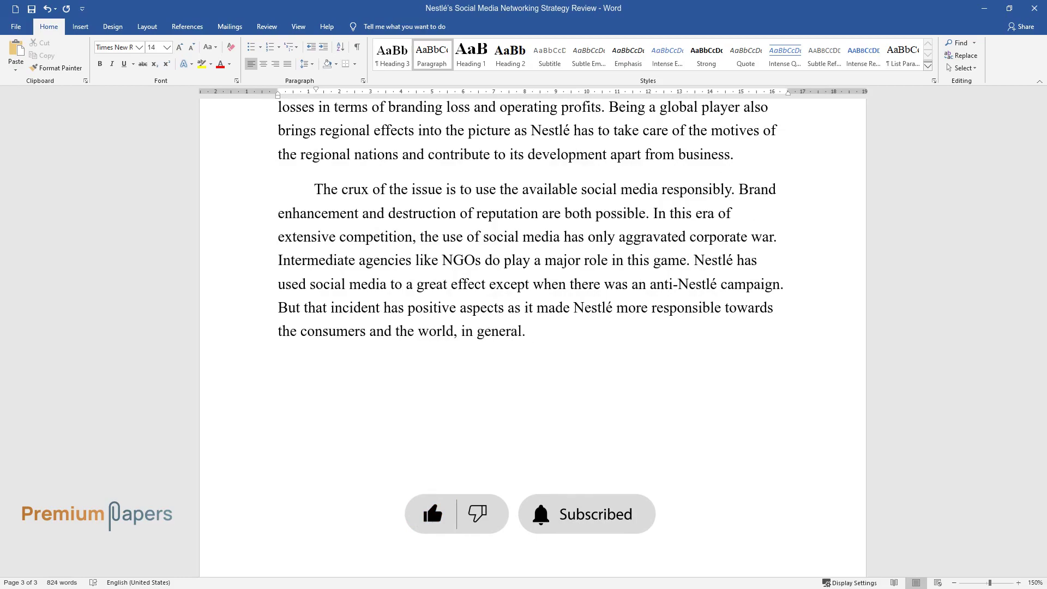